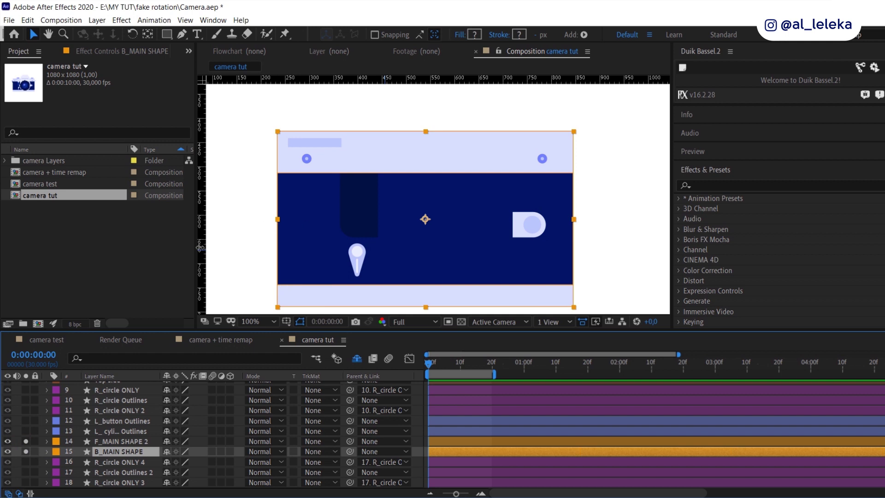
Step: Place a vertical guide through the centre of the camera body at 540 px
scroll(425, 228, up, 3)
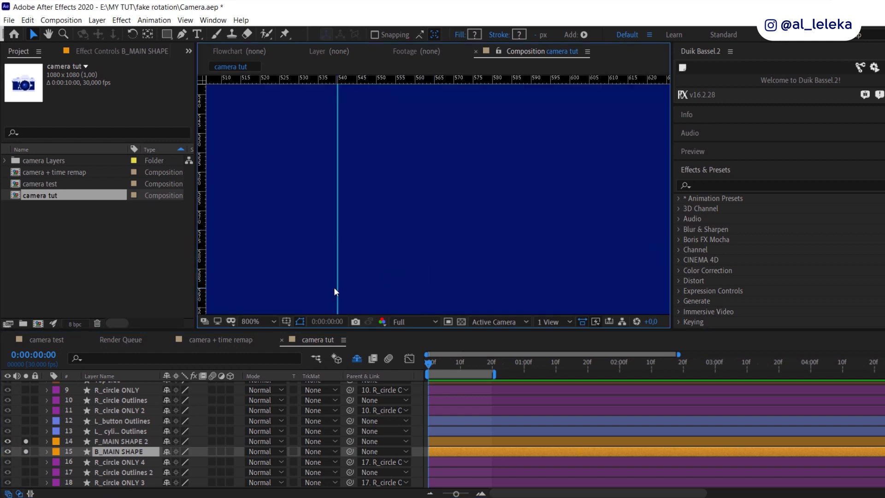
scroll(392, 262, down, 3)
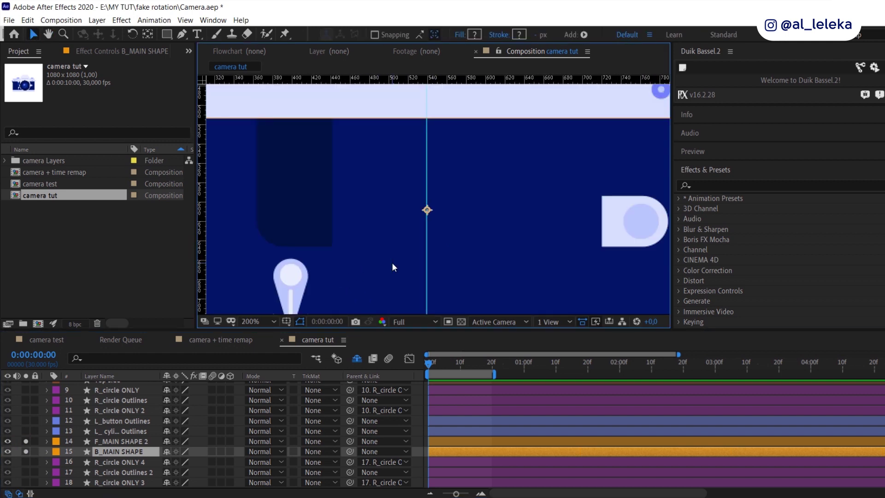
Step: Select the F_MAIN SHAPE 2 and B_MAIN SHAPE layers and filter their timeline properties by "path"
shift+click(109, 441)
click(112, 356)
text(path)
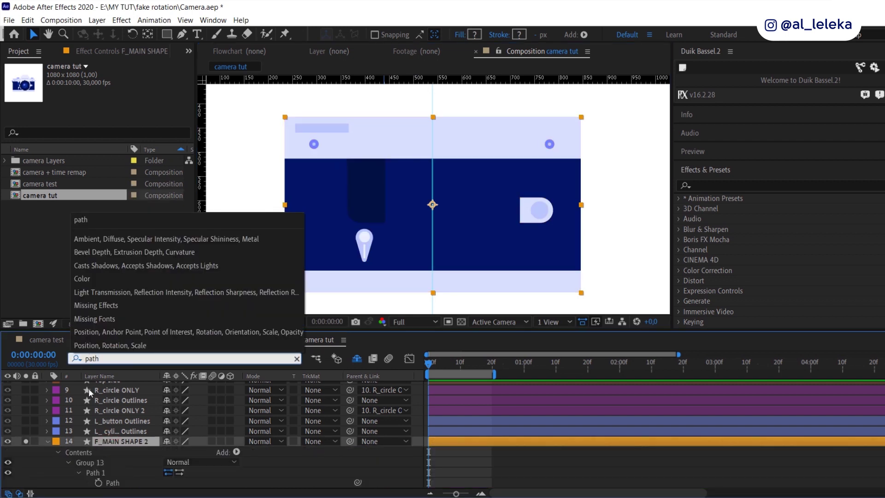
Step: Enable Path keyframing at 0:00:00:00 for every shape group in F_MAIN SHAPE 2 and B_MAIN SHAPE
click(59, 462)
scroll(93, 448, down, 1)
click(98, 452)
click(99, 482)
scroll(98, 474, down, 3)
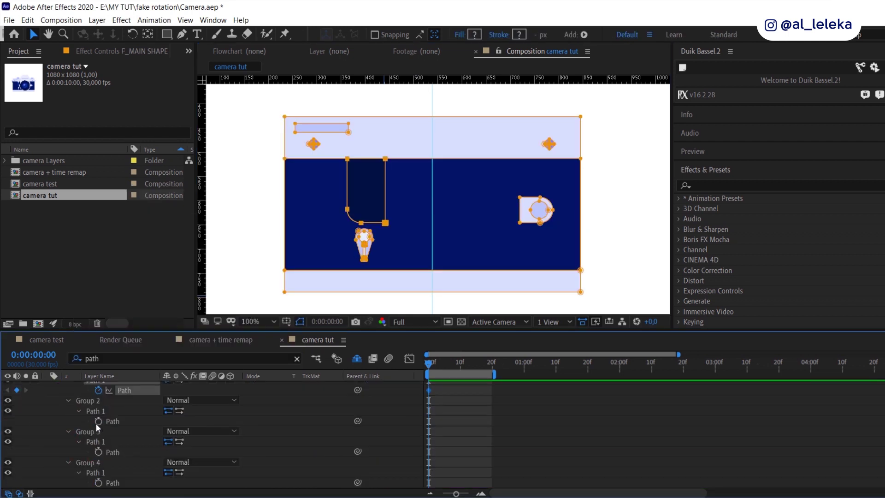
click(98, 482)
scroll(97, 483, down, 1)
click(98, 479)
scroll(98, 479, down, 1)
click(97, 474)
scroll(96, 475, down, 2)
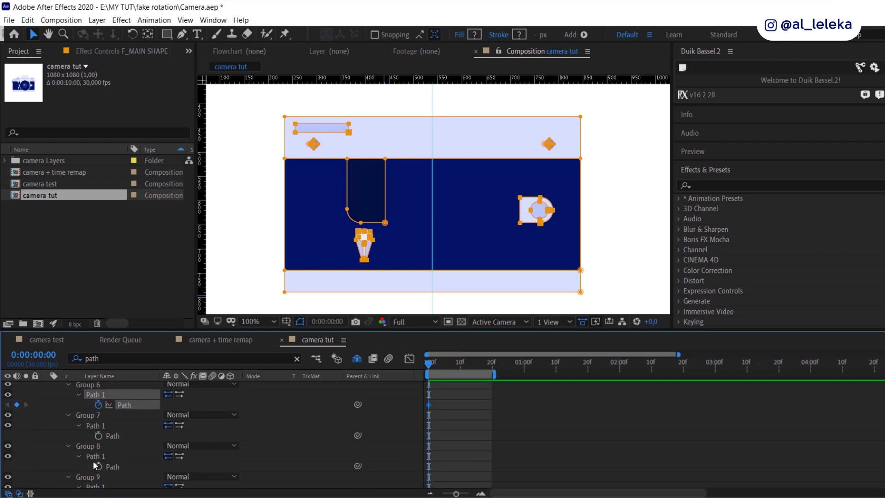
click(98, 435)
click(98, 466)
scroll(98, 476, down, 1)
click(98, 476)
click(98, 484)
scroll(99, 486, down, 2)
click(98, 483)
click(98, 477)
scroll(98, 484, down, 4)
click(98, 422)
click(98, 451)
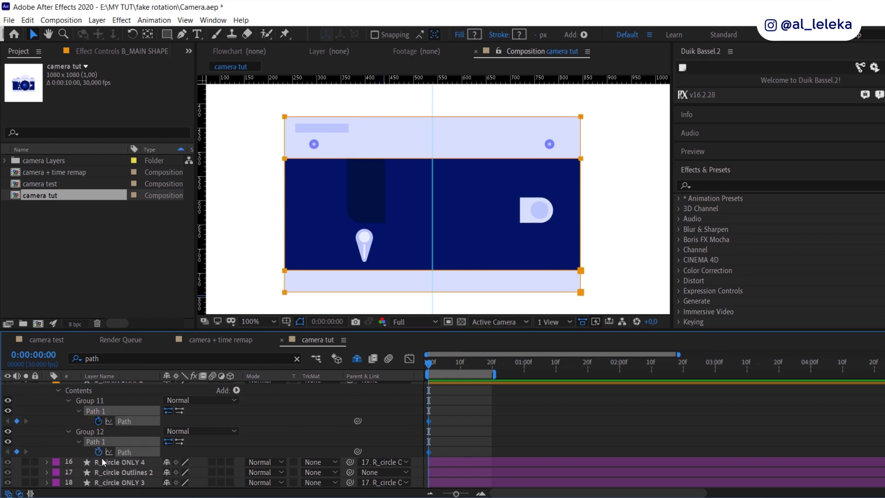
Step: At 0:00:00:10, select all F_MAIN SHAPE 2 path points and squeeze them symmetrically into a thin vertical line on the centre guide
scroll(101, 454, up, 8)
scroll(101, 453, up, 5)
click(460, 367)
drag(445, 422, 391, 428)
double_click(580, 292)
drag(582, 205, 437, 220)
Step: Shift the flattened F_MAIN SHAPE 2 paths left from the centre guide to form the turned body's front edge
key(shift+Left)
key(shift+Left)
key(shift+Left)
key(shift+Left)
key(shift+Left)
key(shift+Left)
key(shift+Left)
key(shift+Left)
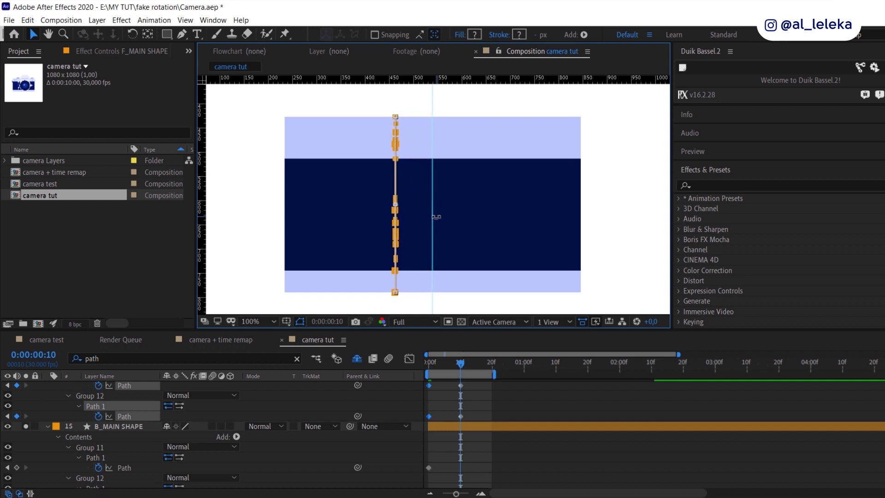
key(shift+Left)
key(shift+Left)
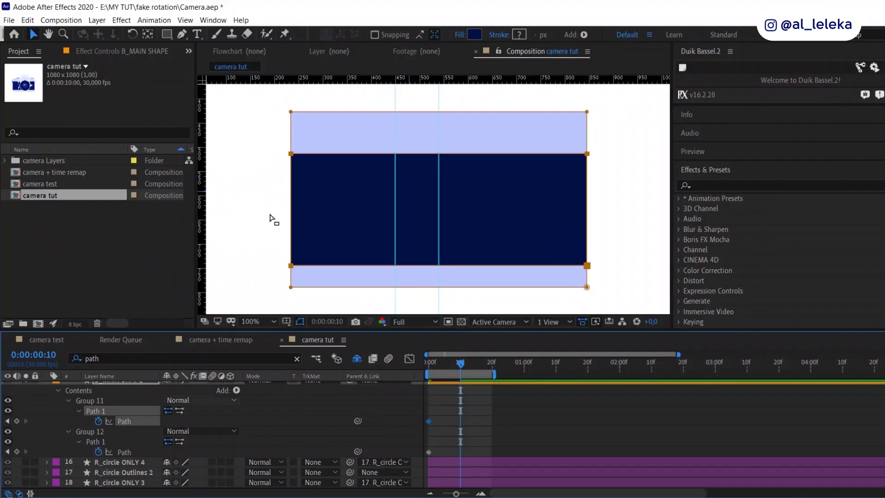
Step: Narrow both B_MAIN SHAPE paths symmetrically at 0:00:00:10 until their left edge meets the left guide, and scrub through the motion
drag(278, 105, 589, 290)
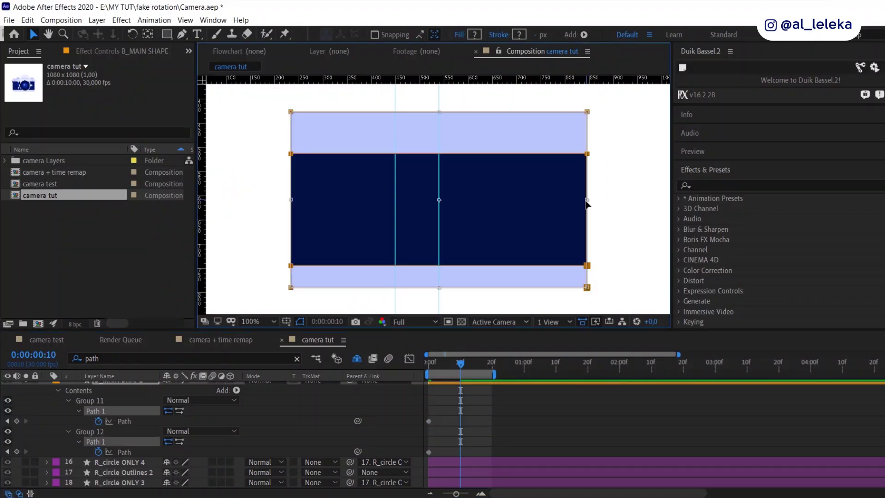
drag(586, 199, 487, 215)
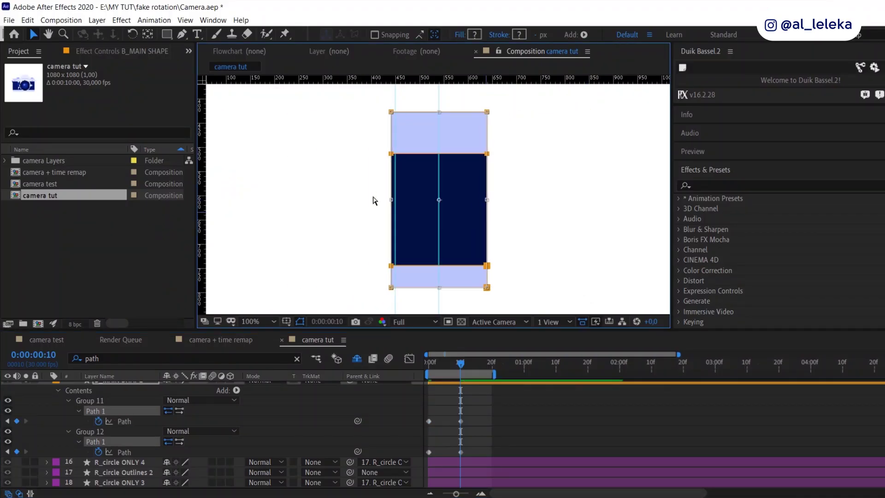
scroll(389, 202, up, 2)
drag(403, 198, 433, 207)
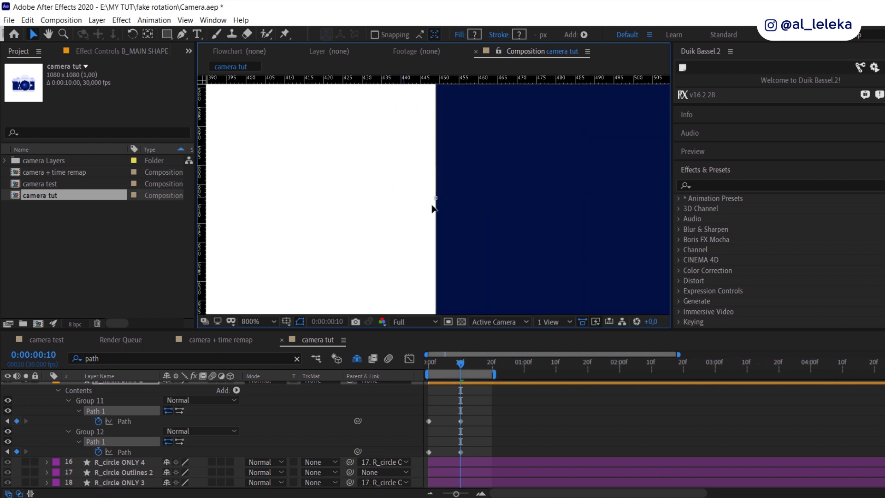
scroll(433, 205, down, 4)
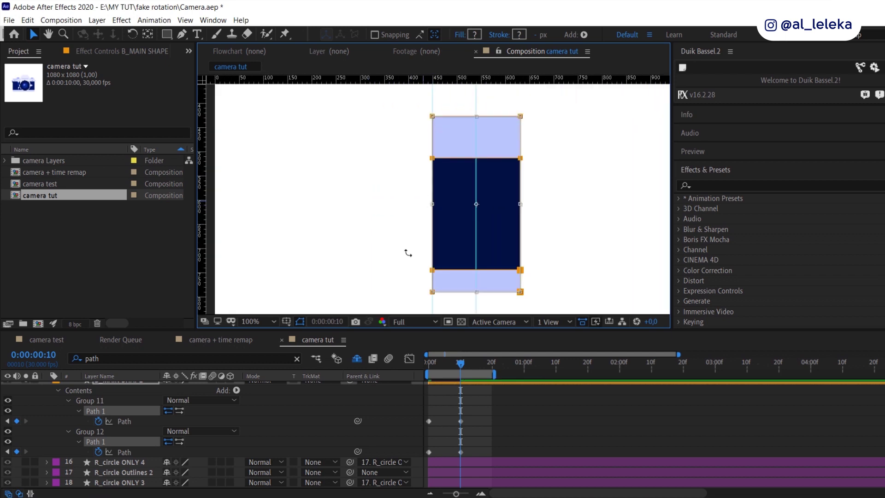
click(395, 404)
mouse_move(450, 363)
mouse_down()
mouse_move(416, 365)
mouse_move(460, 368)
mouse_up()
Step: At the first frame, solo Lens FRONT, Lens side and Lens Back and reveal their properties matching "path"
key(Home)
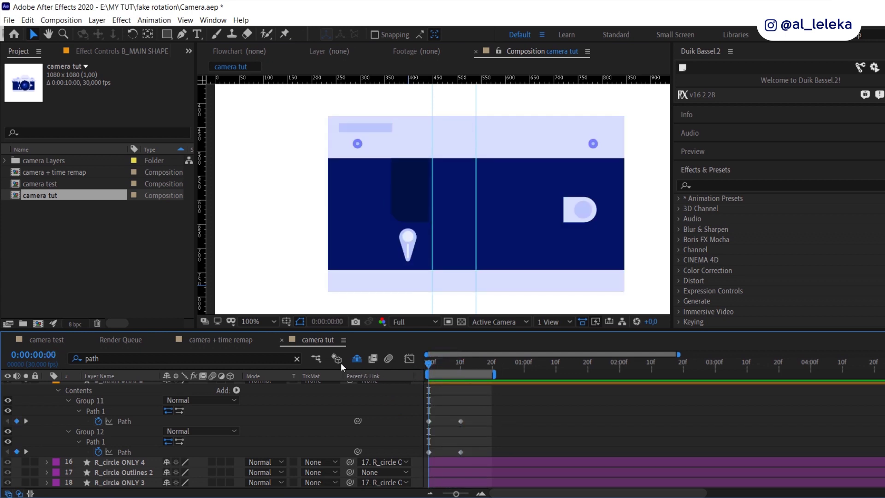
scroll(107, 414, up, 8)
scroll(107, 413, up, 6)
click(110, 394)
click(26, 396)
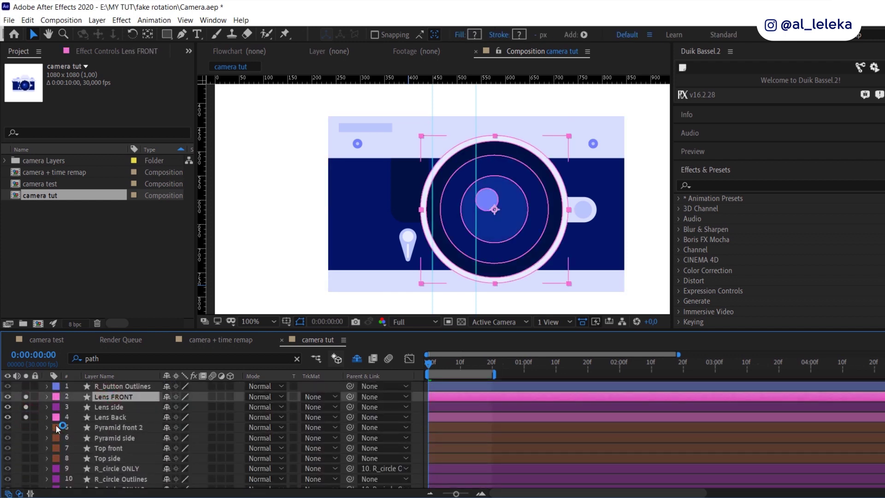
shift+click(110, 417)
click(112, 358)
key(Return)
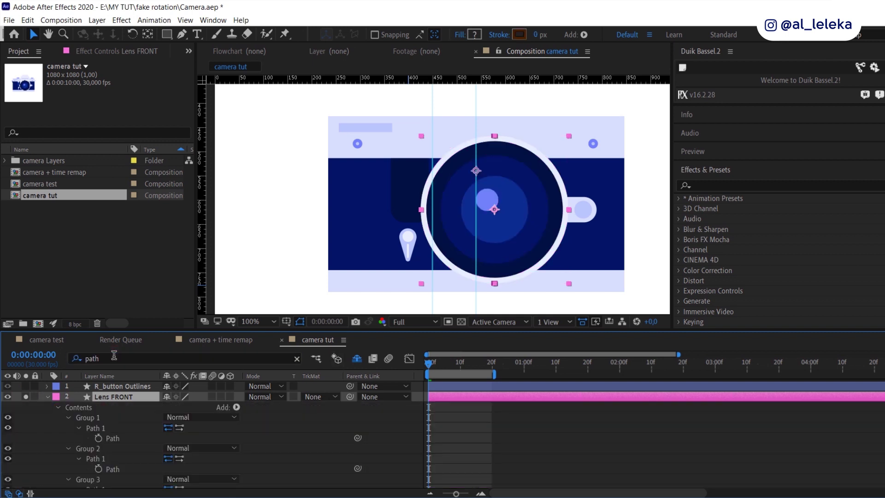
Step: Enable Path keyframing at 0:00:00:00 for every shape in Lens FRONT, Lens side and Lens Back
click(96, 461)
scroll(97, 465, down, 1)
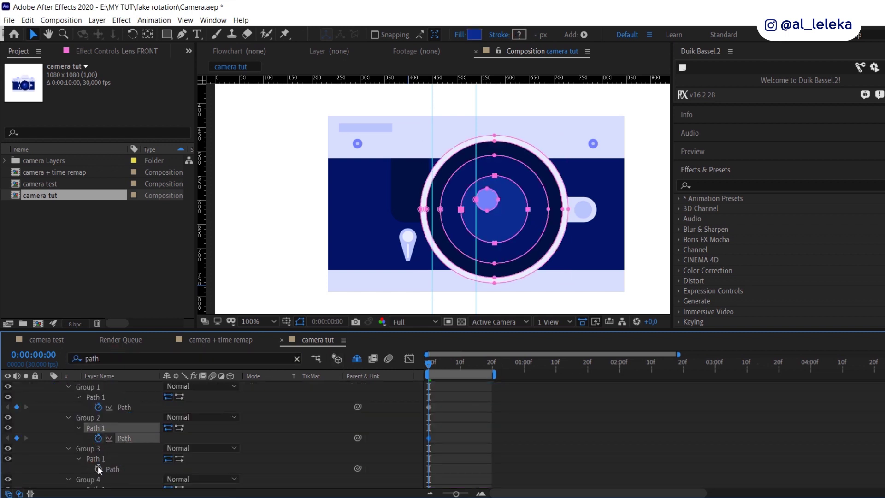
scroll(98, 484, down, 1)
click(98, 470)
scroll(98, 469, down, 2)
click(98, 438)
scroll(98, 446, down, 2)
click(98, 429)
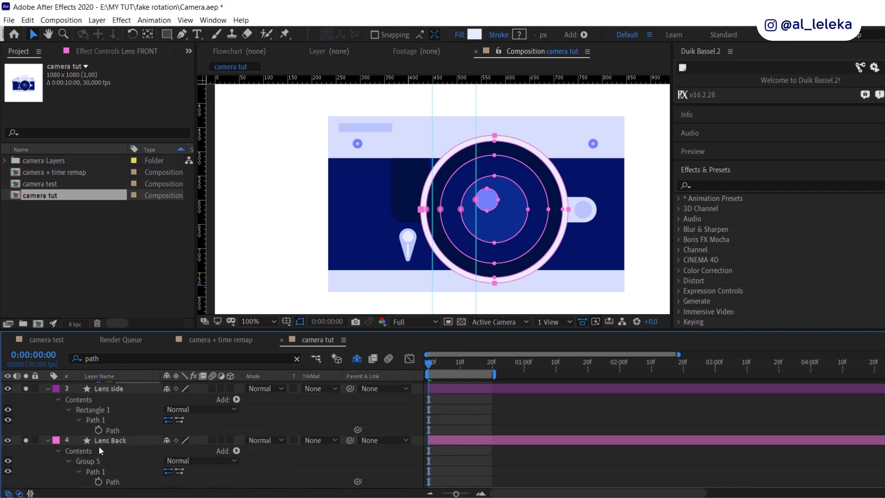
click(99, 430)
scroll(100, 442, down, 1)
click(98, 451)
click(120, 409)
scroll(309, 384, down, 3)
scroll(220, 428, up, 4)
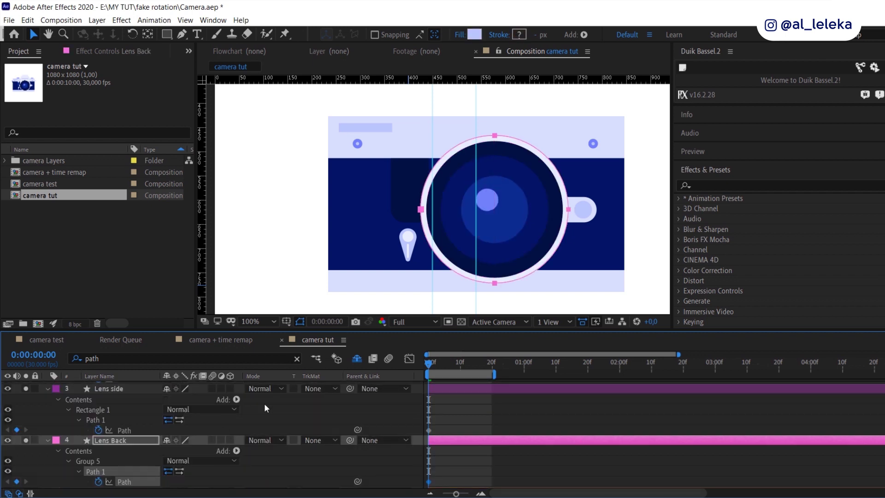
Step: At 0:00:00:10, select all Lens FRONT path points and squeeze the circles into a thin vertical line at the lens centre
click(459, 367)
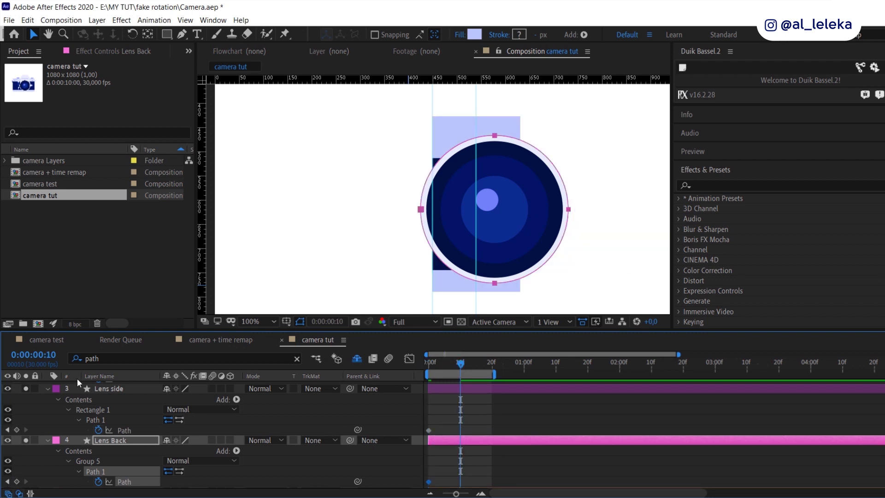
scroll(114, 408, down, 1)
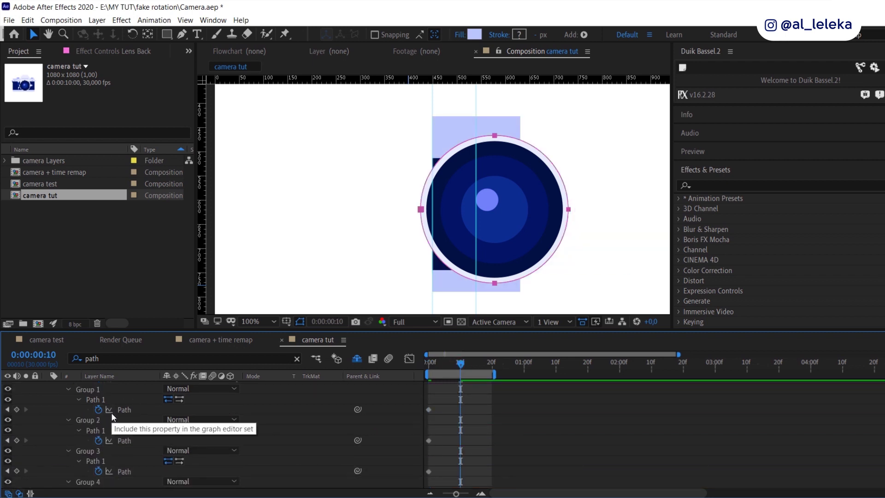
scroll(111, 412, up, 4)
click(116, 396)
drag(328, 99, 551, 305)
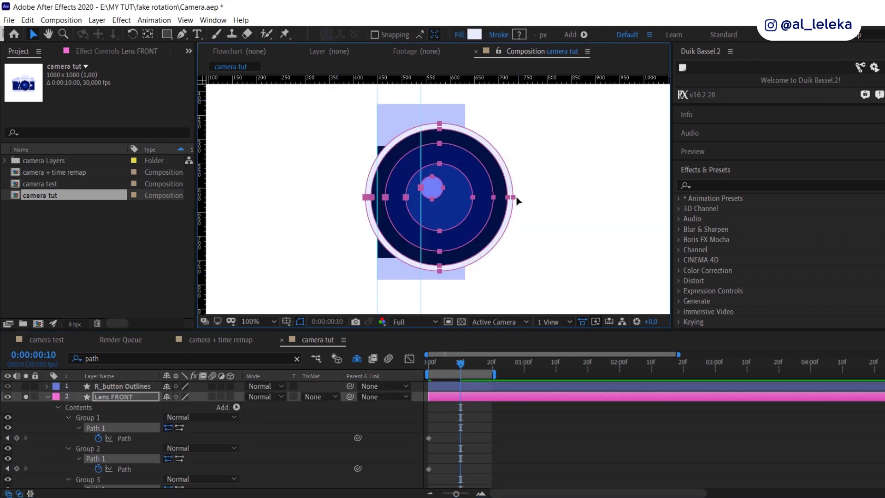
drag(513, 198, 406, 214)
scroll(445, 198, up, 5)
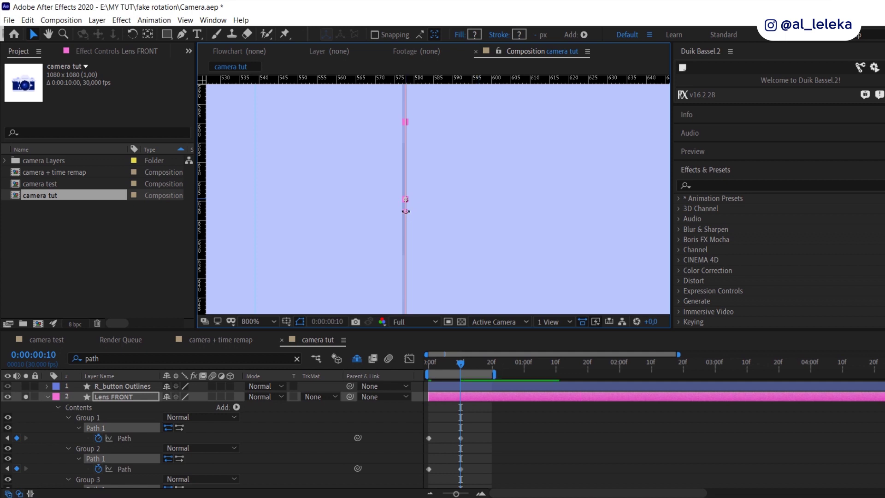
Step: Move the flattened Lens FRONT paths out to the left of the camera body, to about 250 px on the horizontal ruler
scroll(406, 215, down, 5)
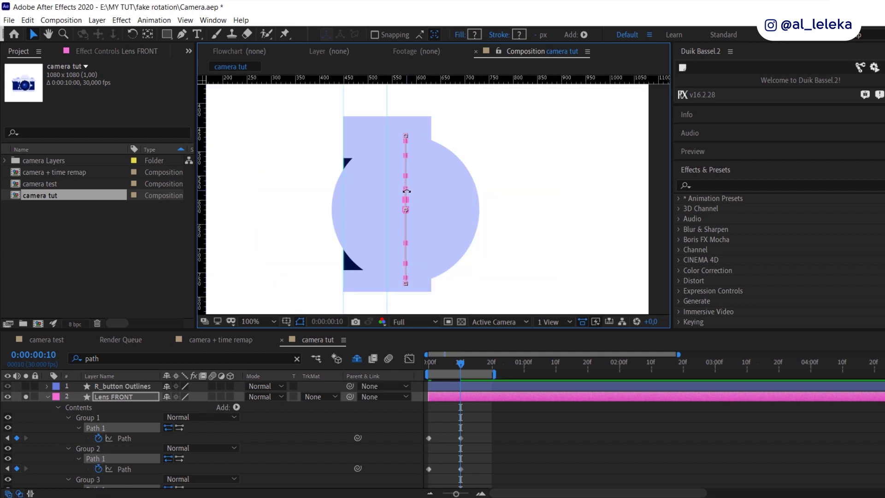
scroll(407, 191, down, 1)
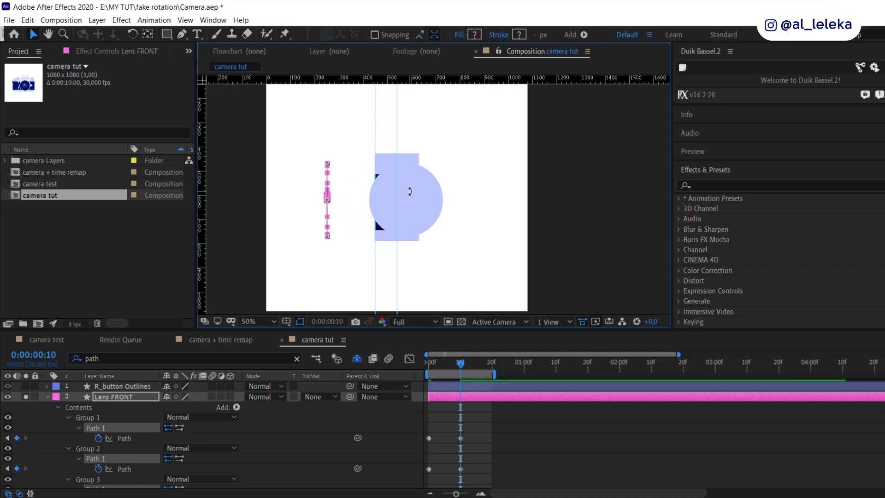
click(413, 196)
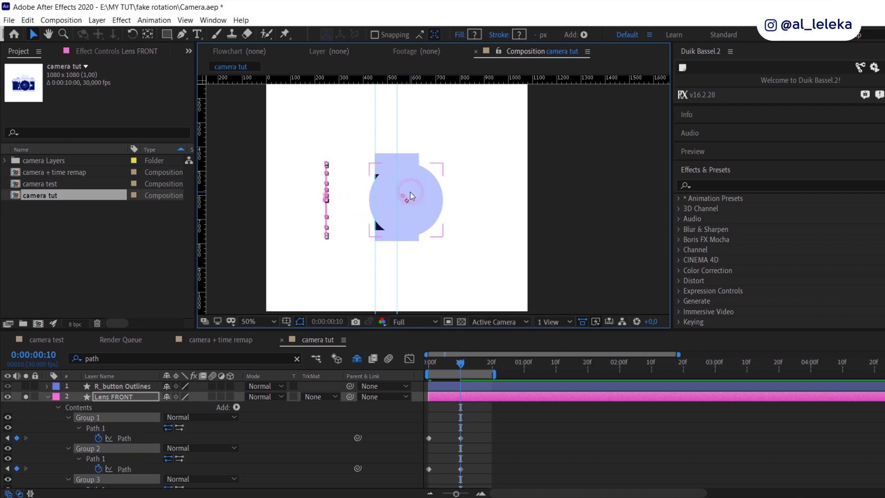
Step: Squeeze the Lens Back circle path at 0:00:00:10 into a thin vertical line at its centre
scroll(109, 433, down, 5)
click(126, 447)
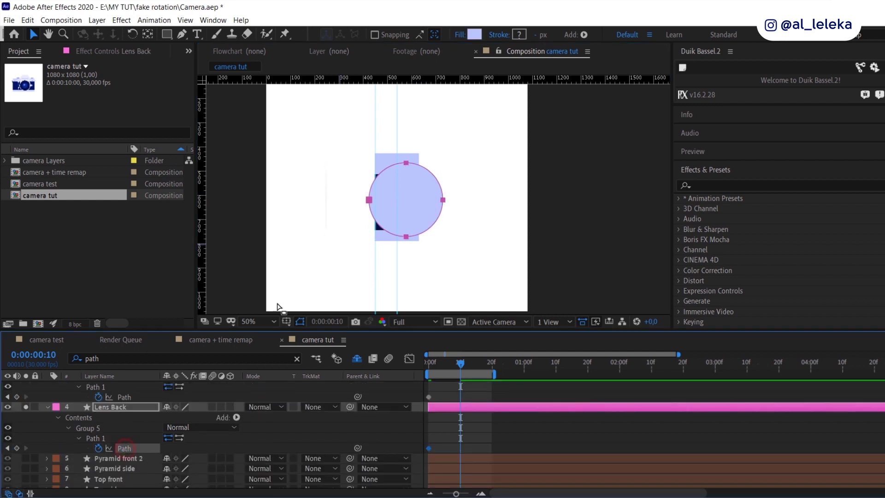
double_click(444, 203)
scroll(431, 206, up, 4)
drag(483, 185, 336, 183)
scroll(332, 180, up, 4)
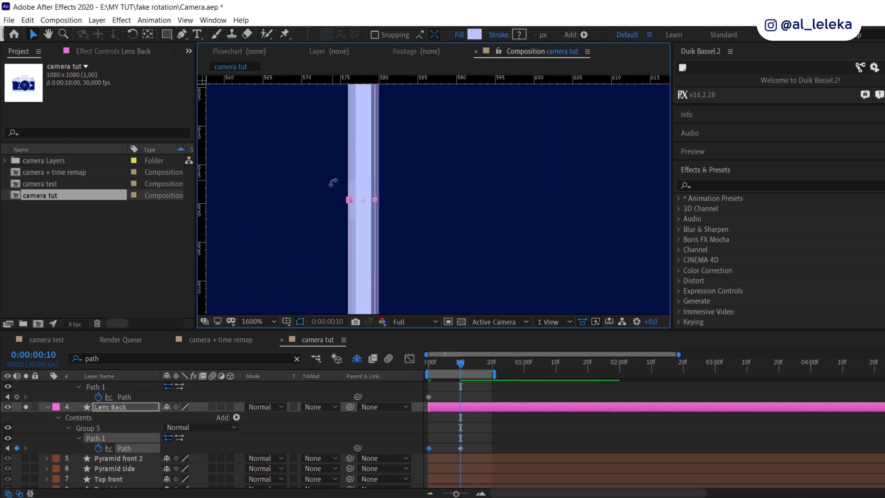
drag(369, 200, 362, 207)
Step: Move the flattened Lens Back path left so it sits on the camera body's left edge
scroll(362, 207, down, 8)
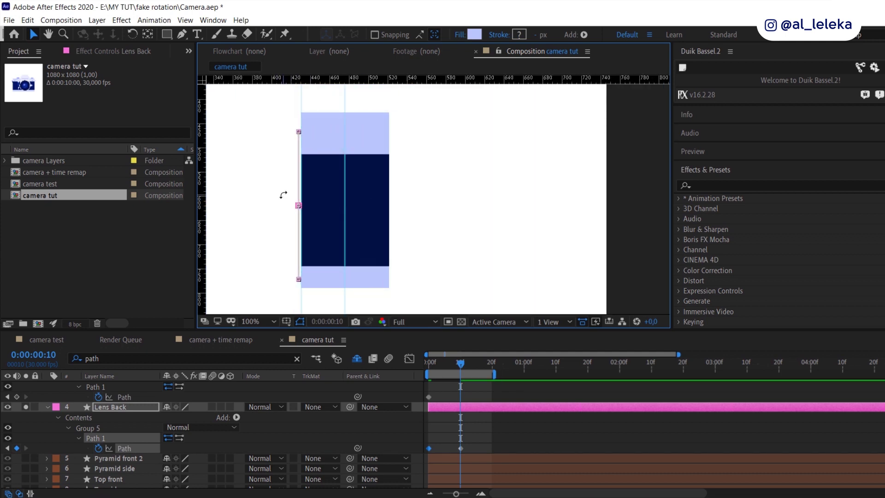
scroll(283, 195, up, 2)
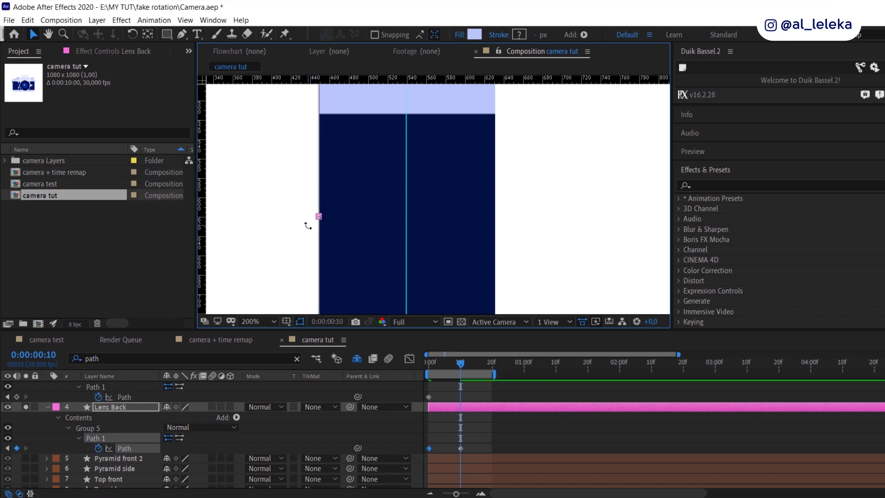
scroll(308, 226, up, 4)
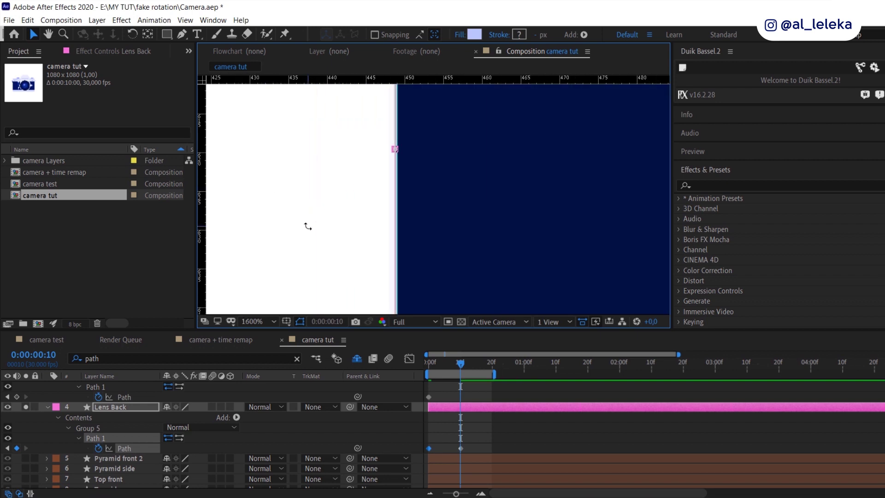
scroll(399, 201, down, 4)
Step: Stretch the Lens side rectangle path at 0:00:00:10 to span from the flattened Lens FRONT to the camera body's left edge
click(476, 178)
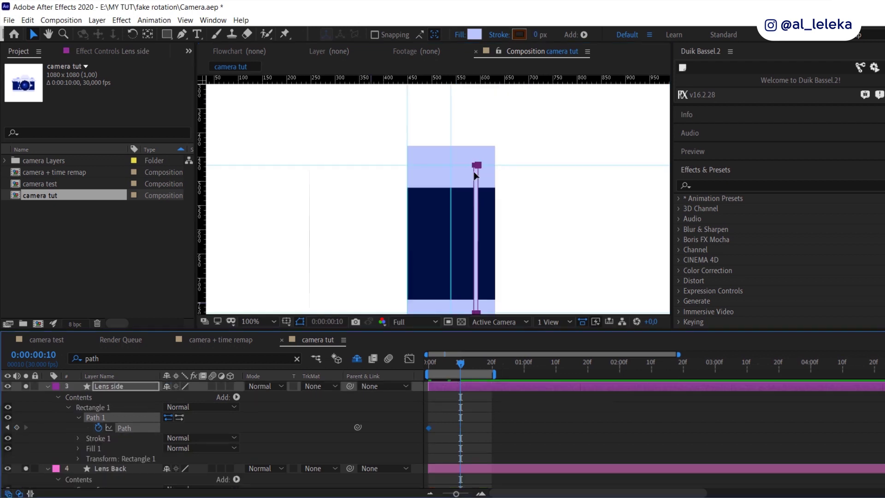
double_click(474, 166)
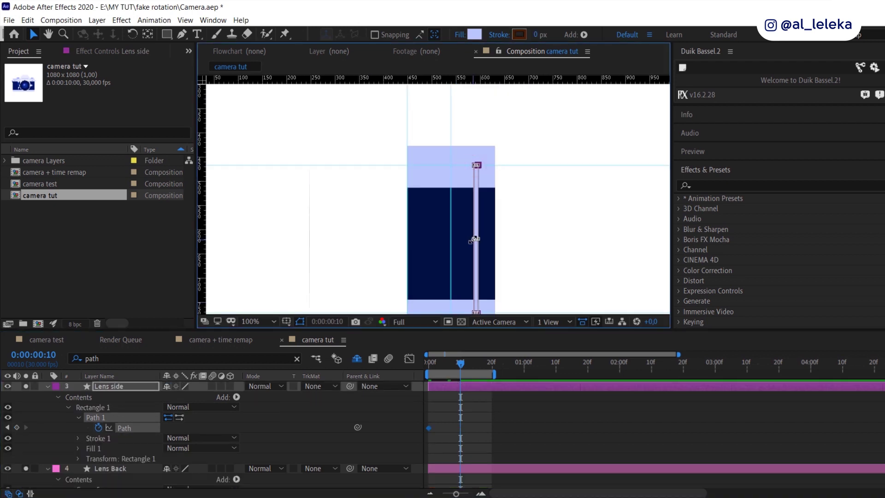
drag(472, 229, 257, 248)
scroll(374, 239, up, 1)
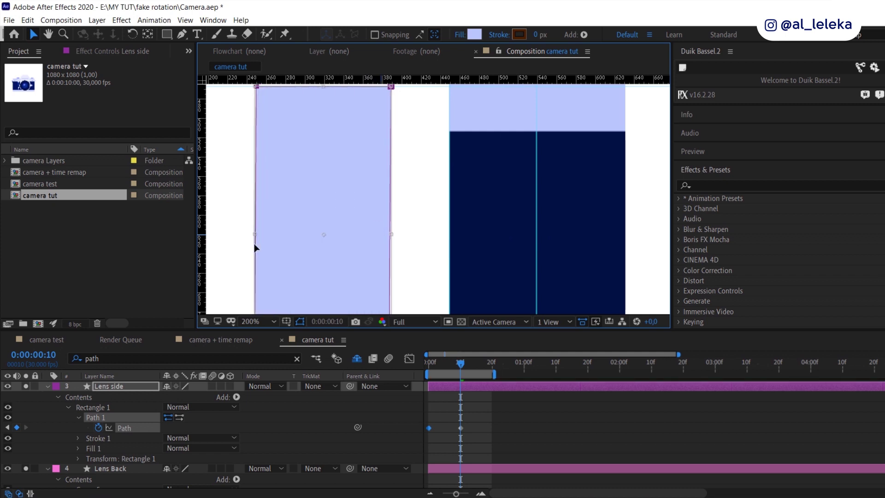
drag(391, 235, 447, 236)
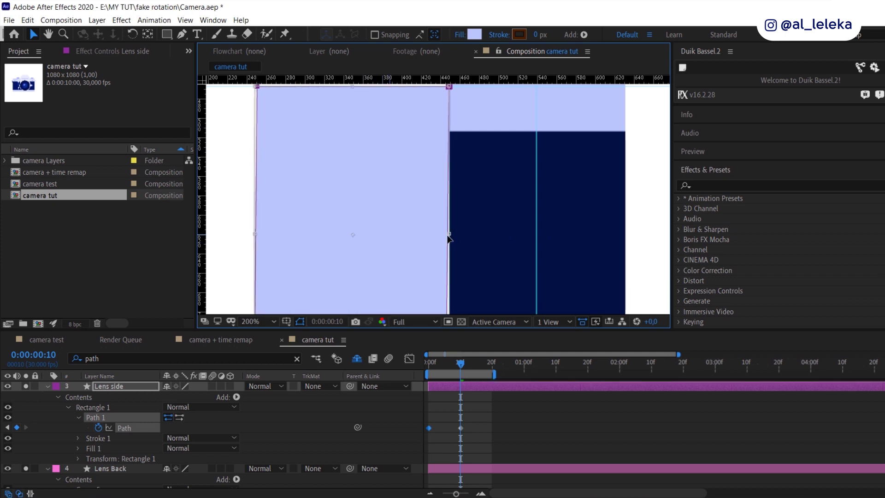
Step: Align the Lens side path's lower right corner point with the body's left edge and the horizontal guide
scroll(448, 237, down, 5)
scroll(418, 252, up, 3)
drag(405, 266, 415, 268)
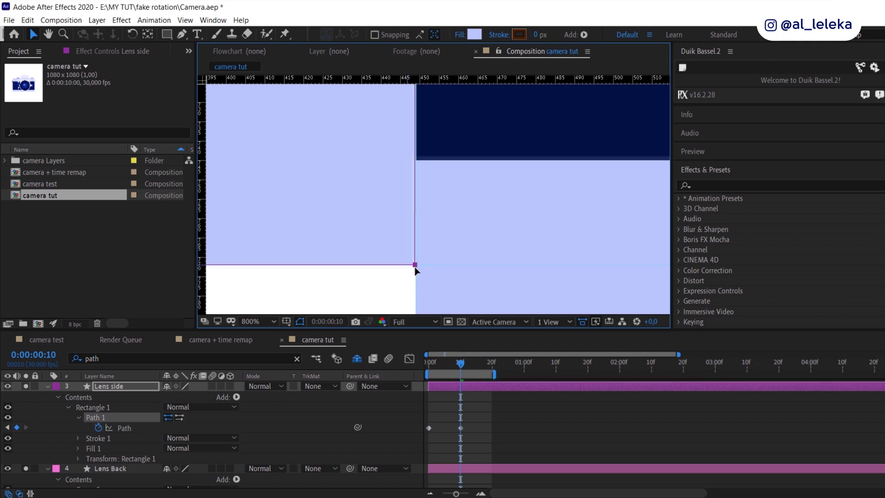
Step: Align the Lens side path's upper right corner and left-side corners with the body's left edge, the flattened Lens FRONT and the horizontal guides
scroll(414, 266, down, 2)
drag(439, 92, 427, 308)
scroll(403, 201, up, 3)
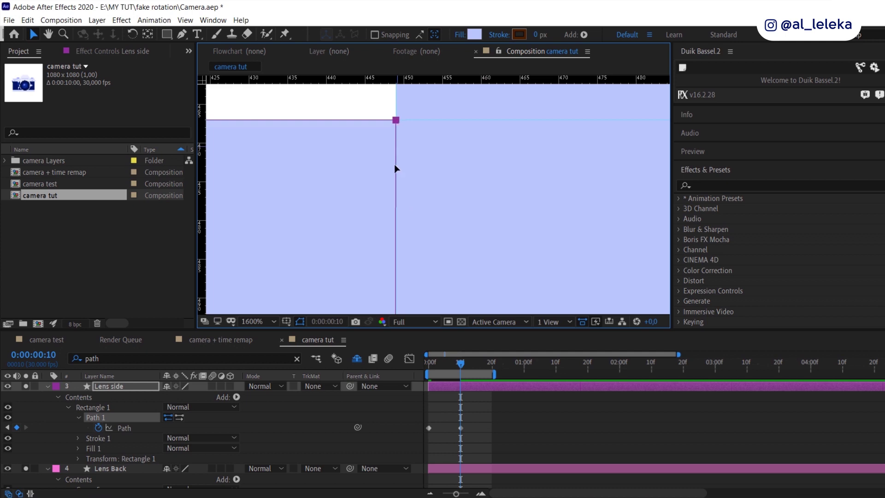
scroll(396, 167, down, 5)
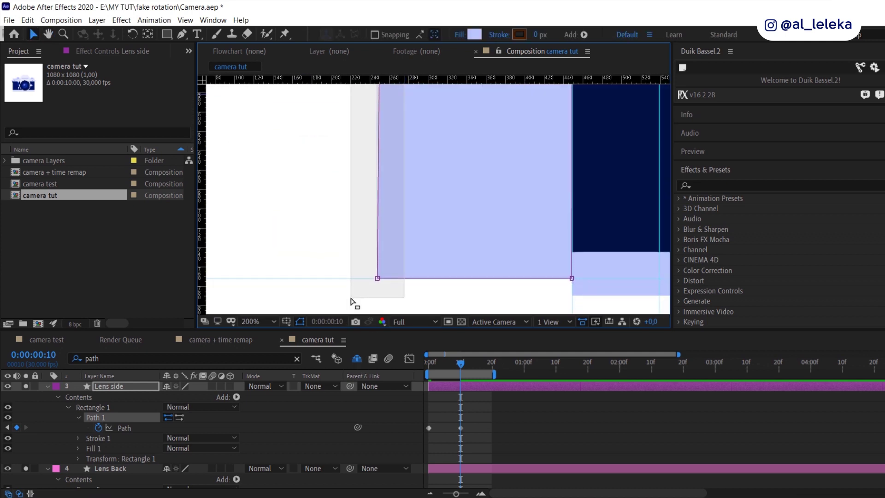
drag(351, 298, 350, 299)
scroll(372, 264, up, 1)
scroll(388, 249, down, 1)
drag(405, 163, 407, 318)
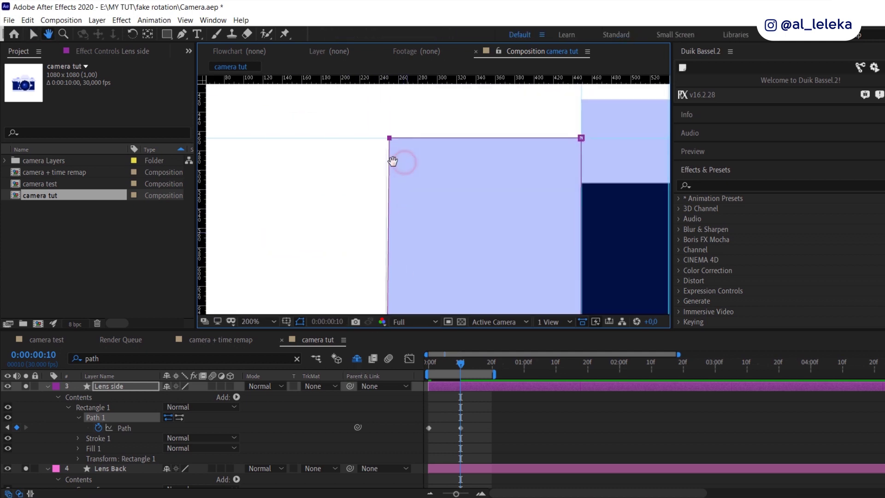
scroll(389, 136, up, 3)
drag(386, 165, 388, 167)
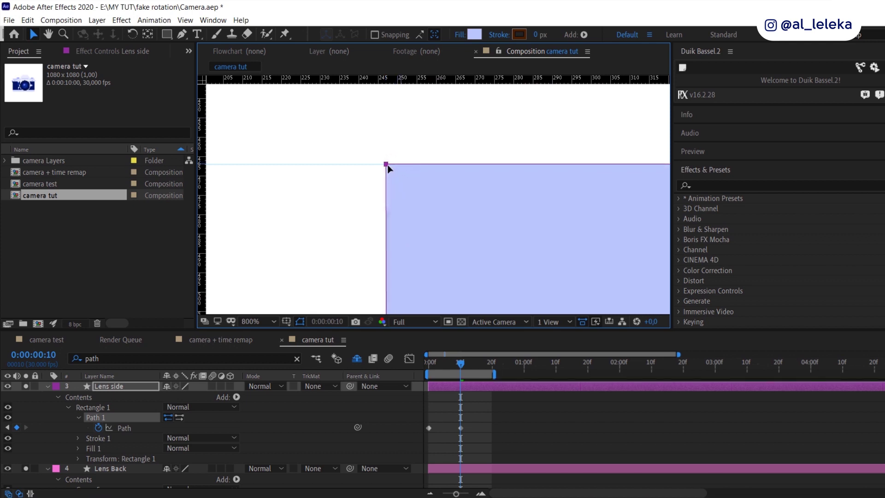
scroll(389, 169, down, 6)
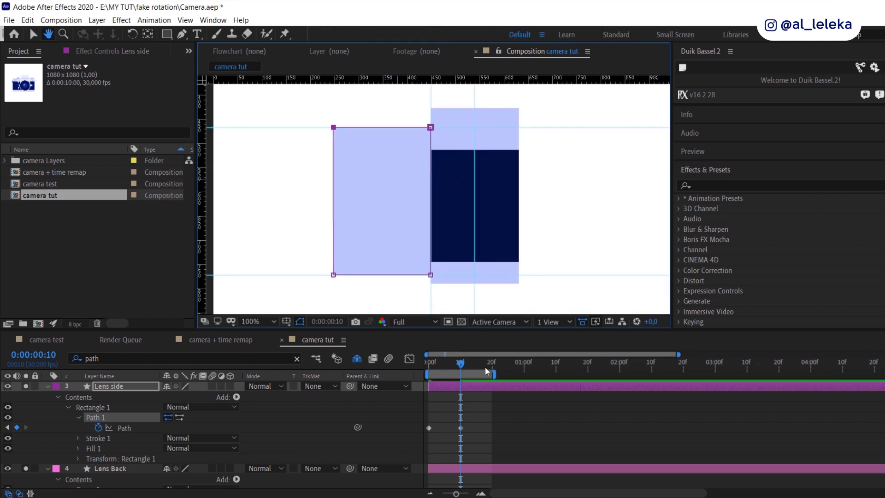
Step: Collapse the open Lens properties and solo the Pyramid front 2, Pyramid side, Top front and Top side layers
mouse_move(458, 364)
mouse_down()
mouse_move(434, 366)
mouse_move(470, 367)
mouse_up()
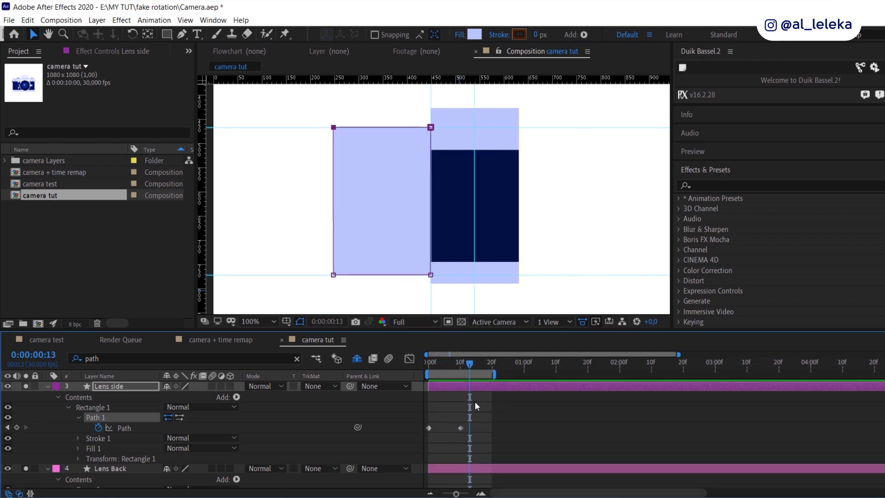
scroll(184, 429, down, 5)
click(104, 446)
scroll(105, 449, up, 5)
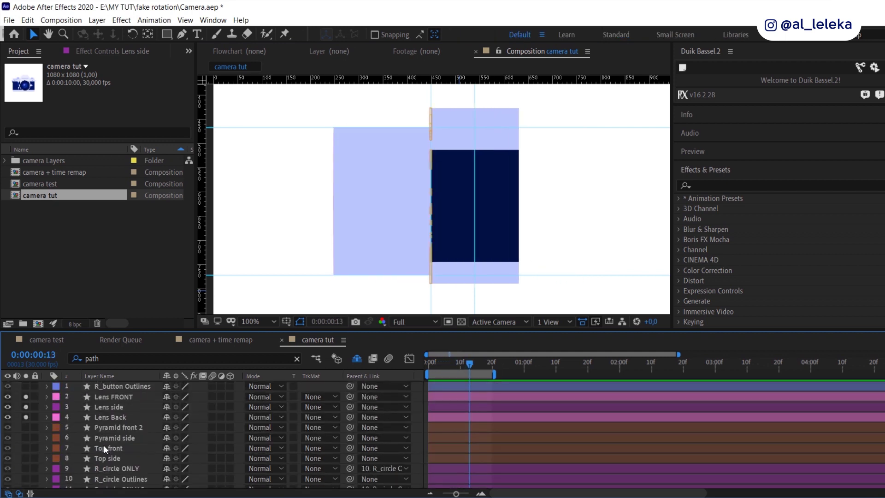
click(111, 428)
shift+click(107, 458)
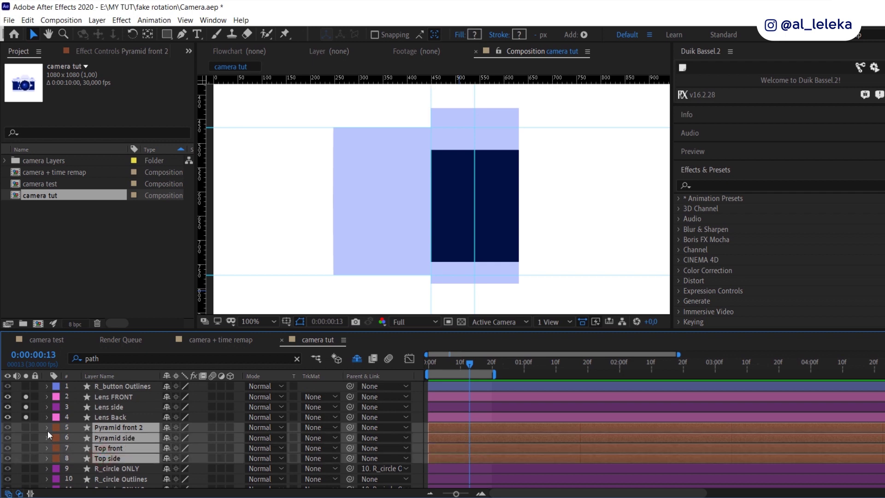
click(25, 429)
Step: Check the rotation, return to 0:00:00:00 and enable path keyframes on the Pyramid front 2 and Pyramid side shapes
drag(470, 364, 403, 368)
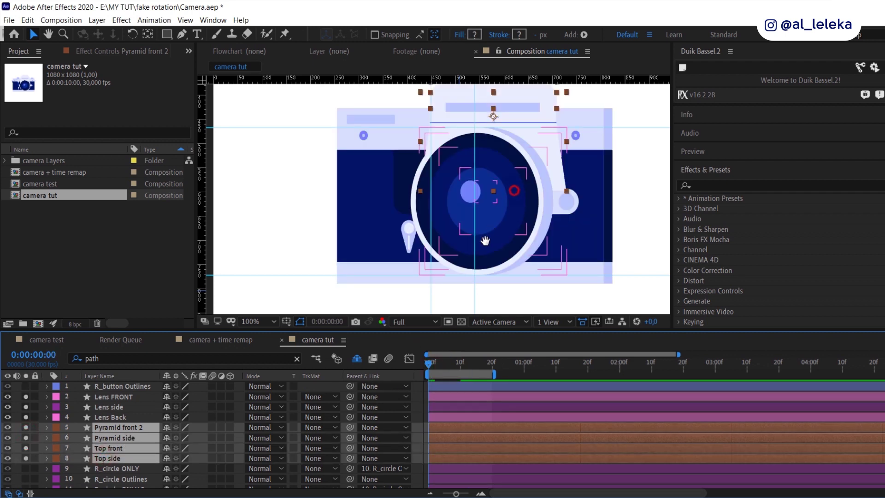
drag(490, 229, 445, 304)
click(423, 366)
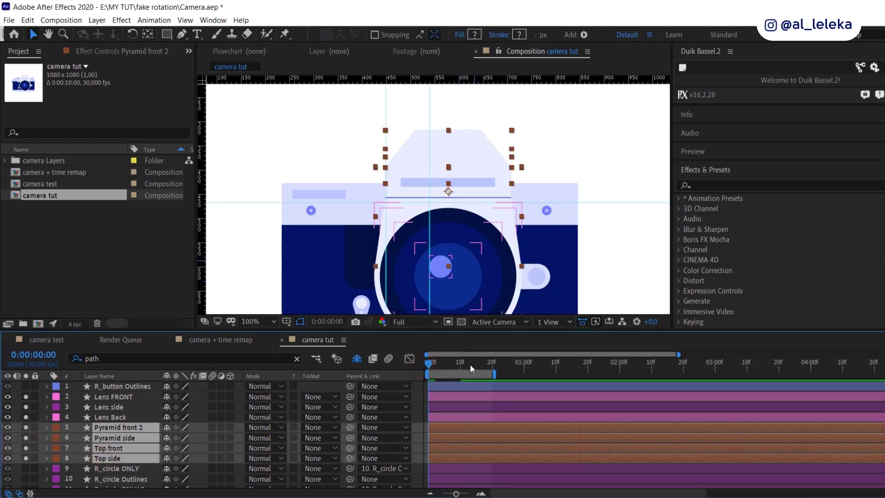
click(457, 365)
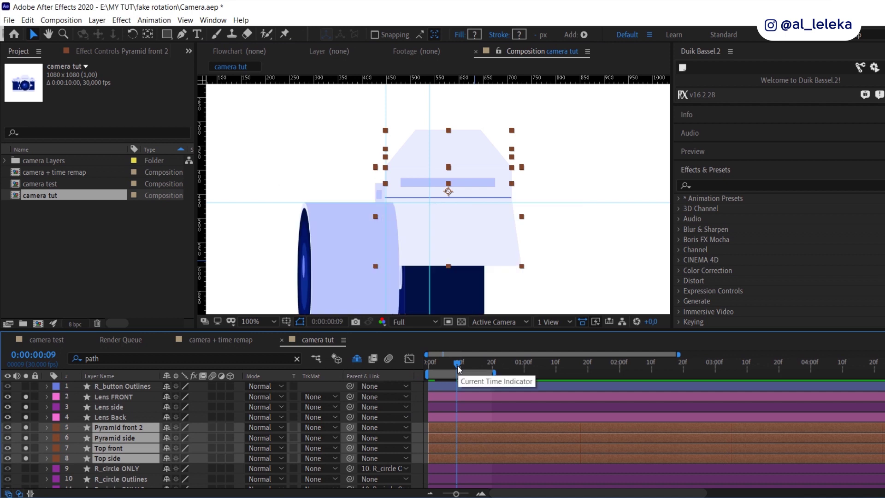
drag(457, 364, 405, 365)
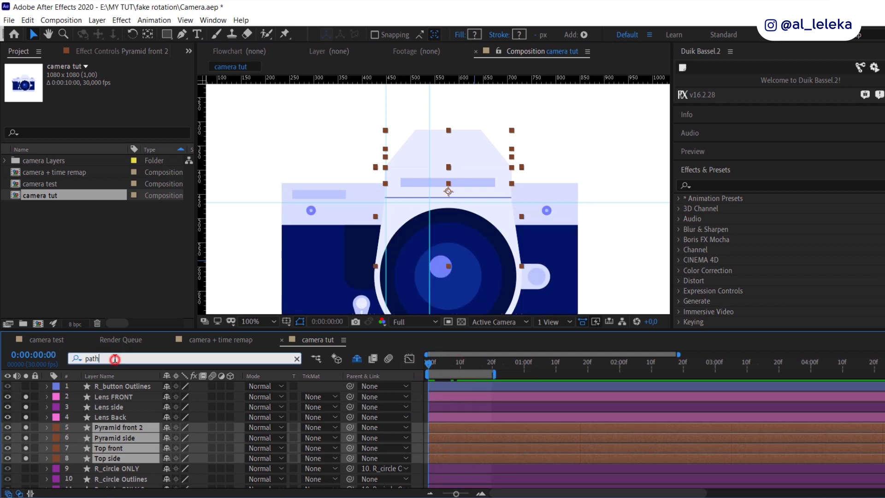
click(98, 437)
scroll(98, 438, down, 2)
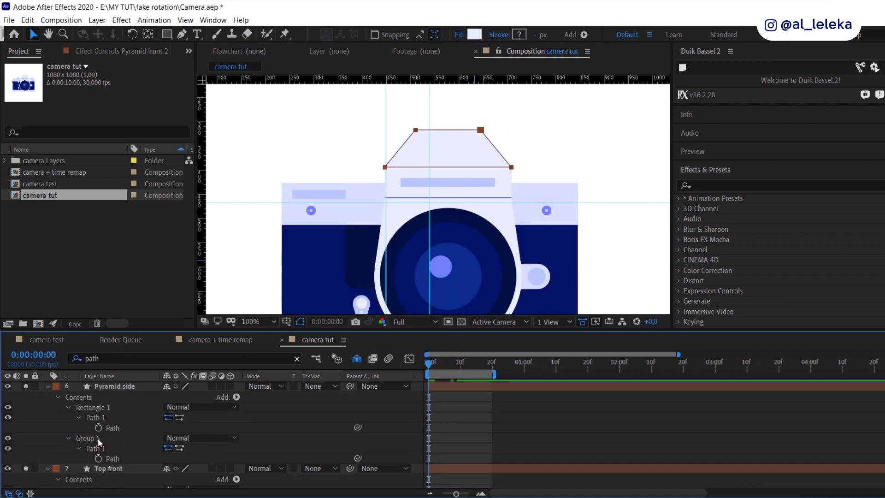
click(98, 427)
click(98, 458)
scroll(98, 447, down, 3)
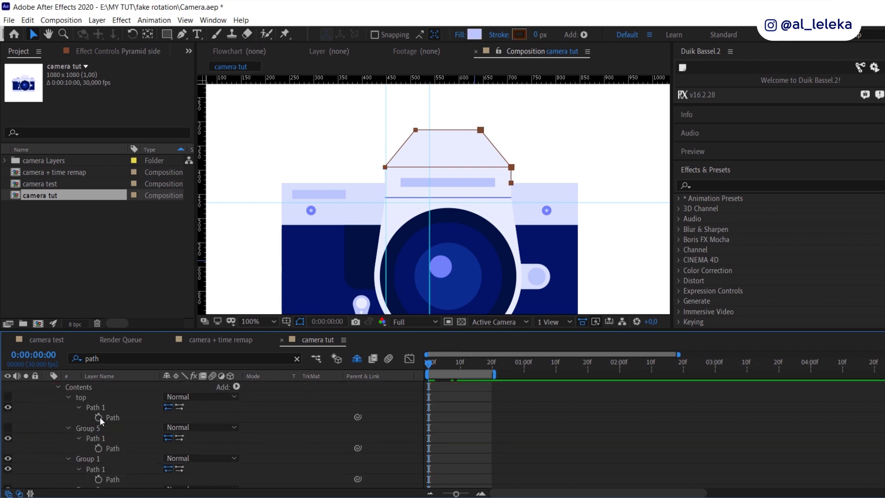
Step: Enable path keyframes at 0:00:00:00 for every shape group of the Top front layer
click(98, 417)
click(98, 448)
click(98, 479)
scroll(98, 477, down, 2)
click(98, 449)
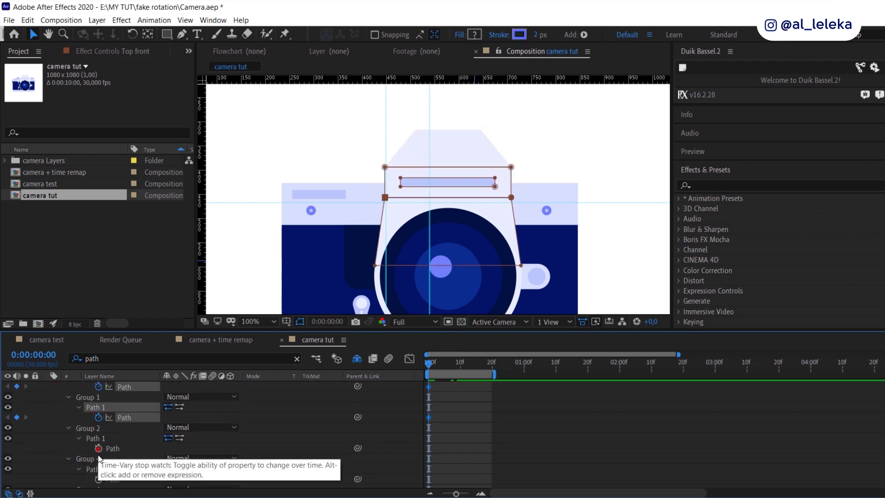
click(99, 479)
scroll(100, 471, down, 2)
click(99, 448)
click(98, 478)
scroll(99, 473, down, 1)
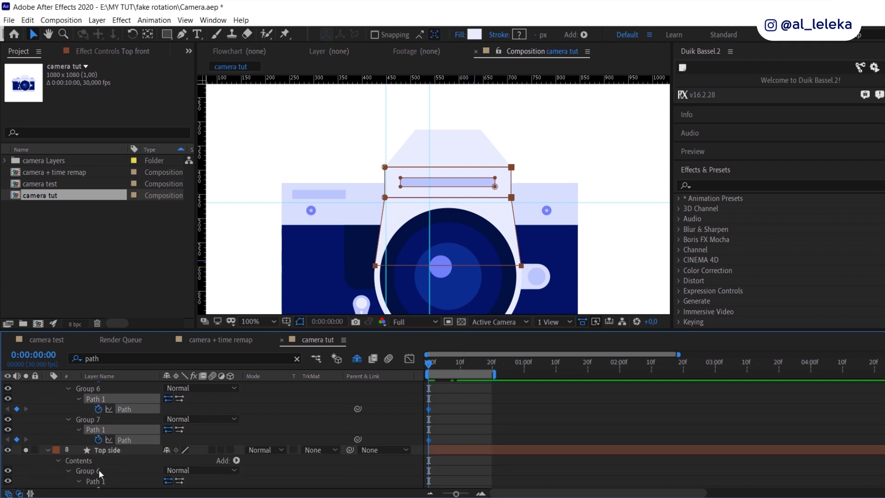
Step: Enable path keyframes at 0:00:00:00 for Group 6 and Group 7 of the Top side layer
scroll(98, 469, down, 3)
click(99, 429)
click(95, 462)
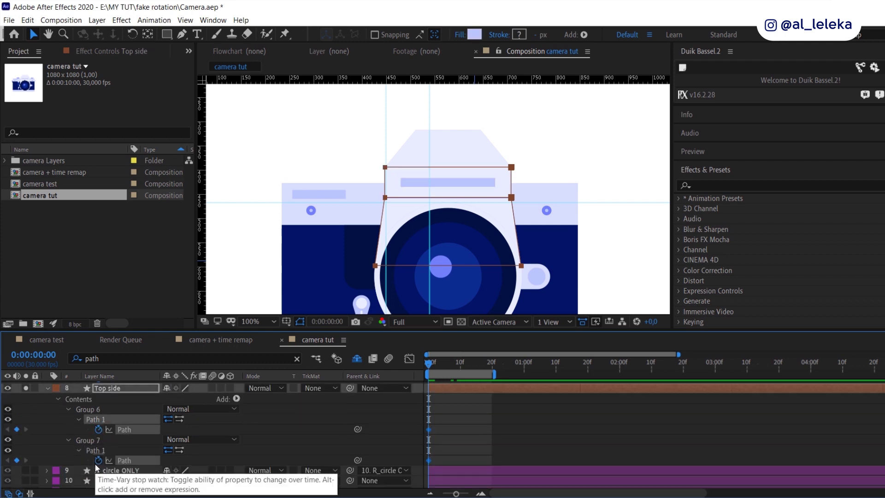
scroll(94, 464, down, 3)
Step: Go to 0:00:00:10 and turn off solo for the Pyramid front 2 and Pyramid side layers
click(461, 369)
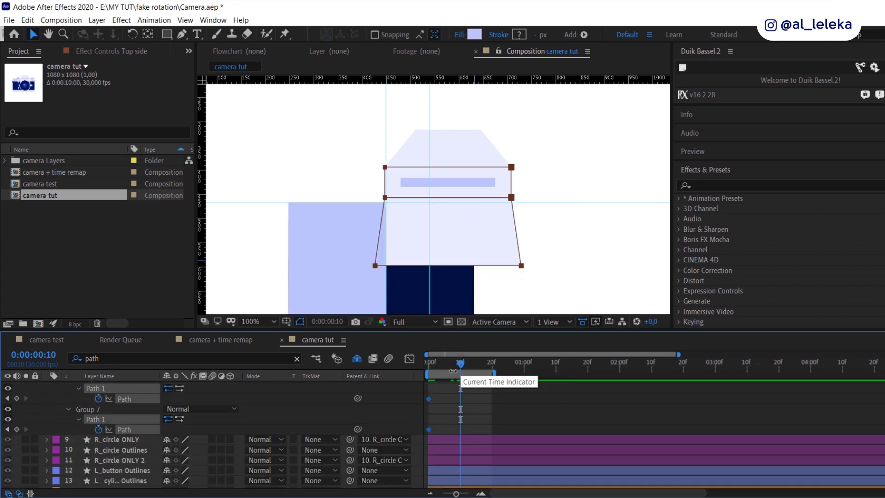
scroll(167, 448, up, 5)
click(125, 409)
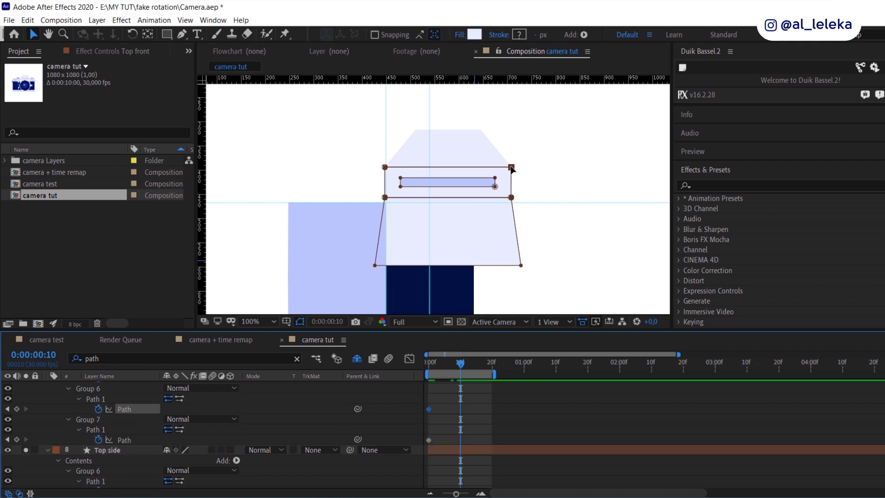
click(479, 162)
scroll(88, 435, down, 4)
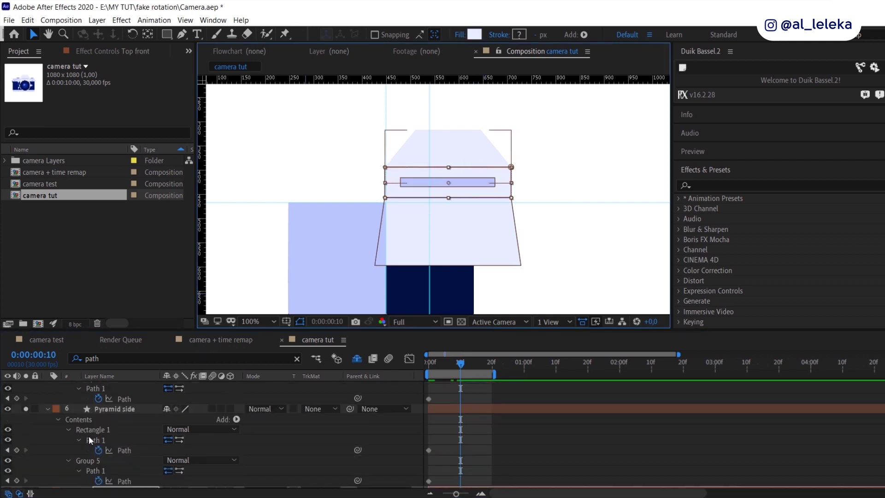
click(99, 409)
scroll(110, 424, up, 2)
click(26, 418)
scroll(95, 436, down, 2)
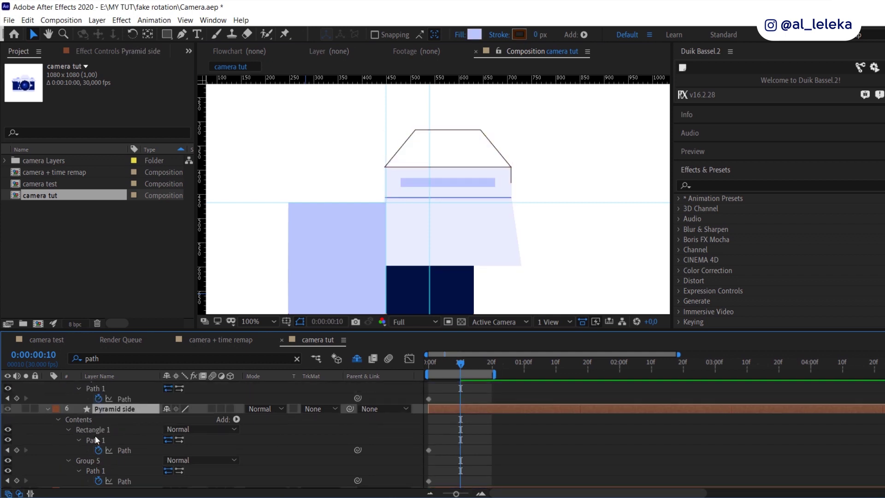
click(129, 451)
click(498, 191)
click(429, 450)
Step: Squeeze the small horizontal bar path of Top front at 0:00:00:10 into a thin vertical line
scroll(98, 455, down, 5)
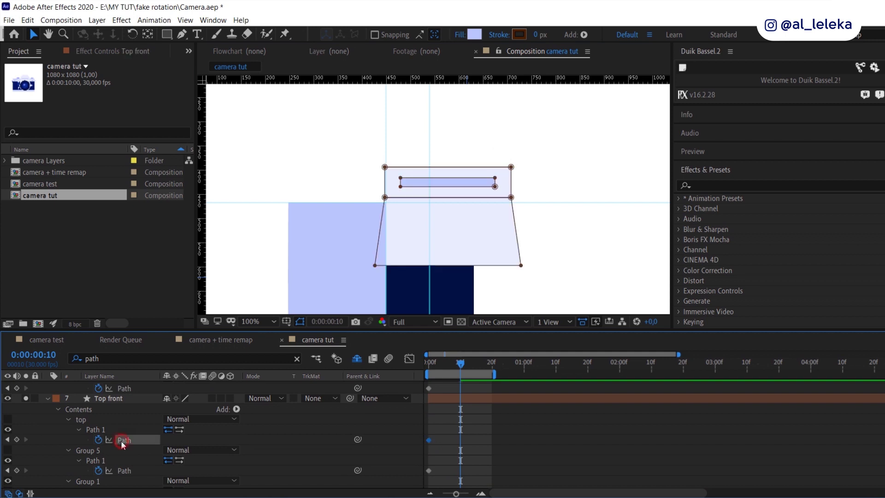
drag(440, 428, 423, 453)
double_click(495, 182)
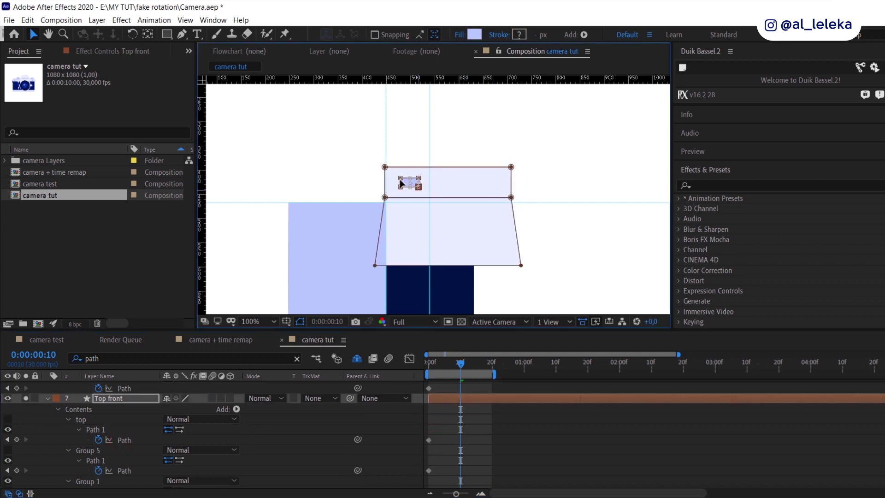
scroll(443, 181, up, 5)
drag(460, 214, 408, 216)
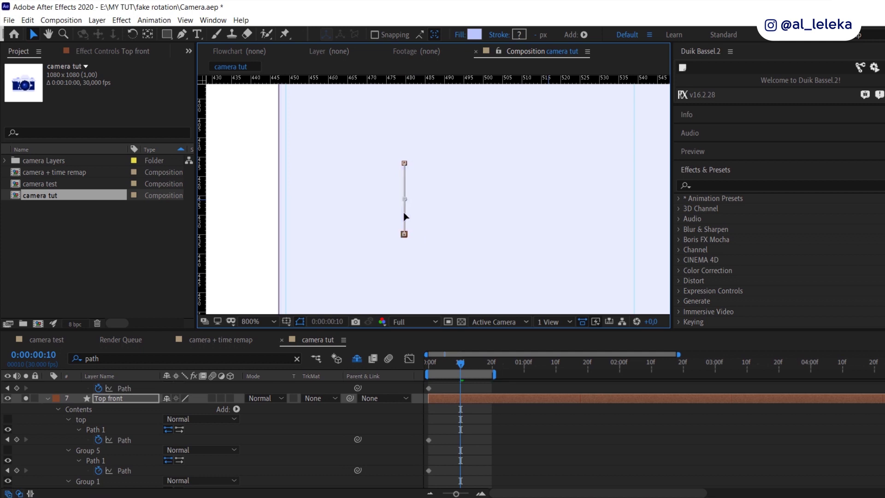
scroll(388, 190, down, 3)
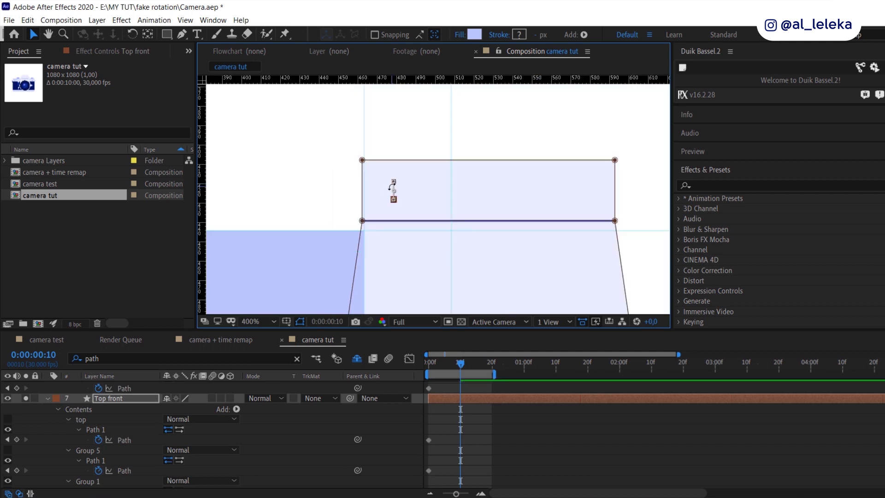
Step: Nudge the flattened bar path left until it sits on the left edge of the Top front shape
key(Left)
key(Left)
key(Left)
key(Left)
key(Left)
key(Left)
key(Left)
key(Left)
key(Left)
key(Left)
key(Left)
key(Left)
key(Left)
key(Left)
key(Left)
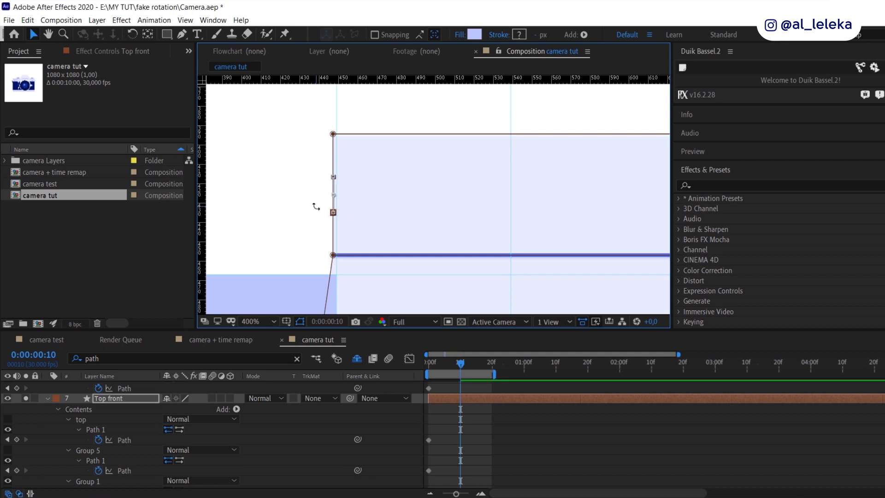
scroll(322, 200, up, 2)
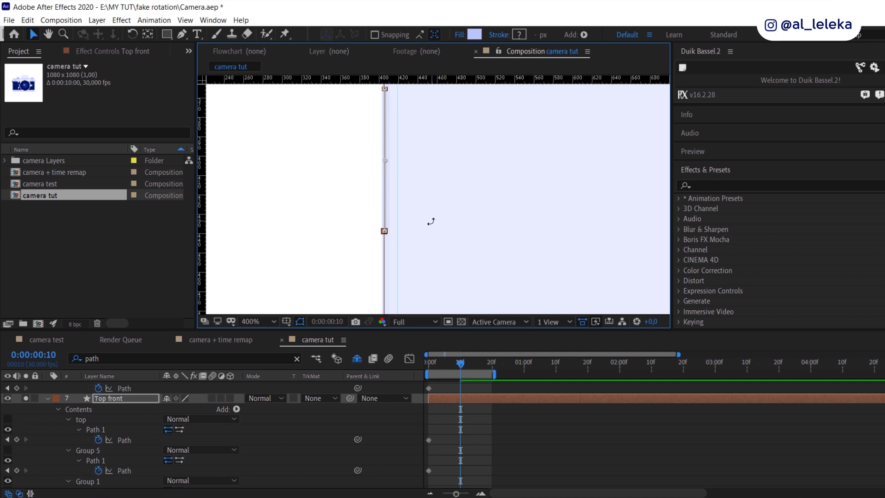
scroll(430, 224, down, 4)
Step: Collapse Top front's Group 6 rectangle at 0:00:00:10 by moving its right-hand points onto its left edge
drag(437, 180, 417, 170)
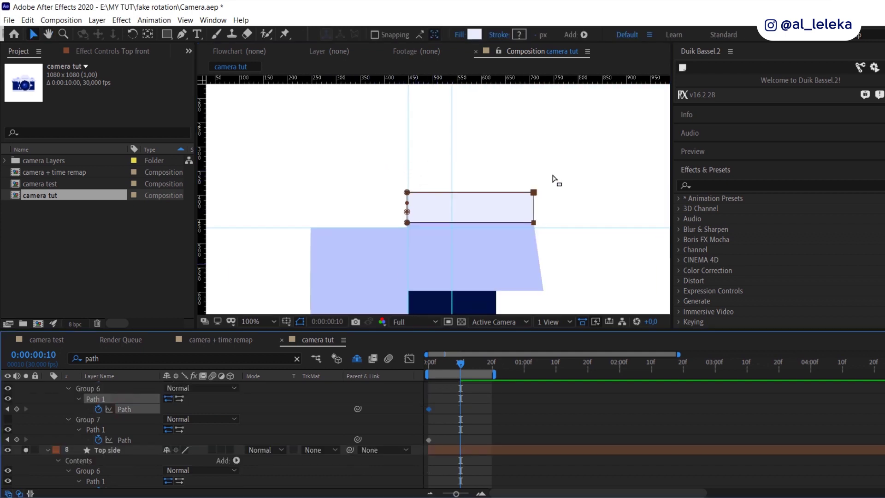
drag(555, 176, 387, 239)
scroll(411, 215, up, 4)
scroll(365, 247, up, 2)
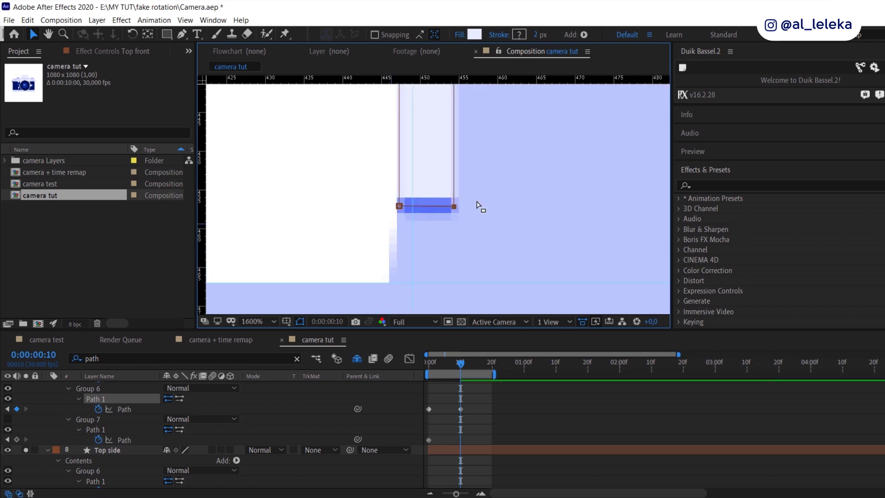
drag(419, 208, 402, 209)
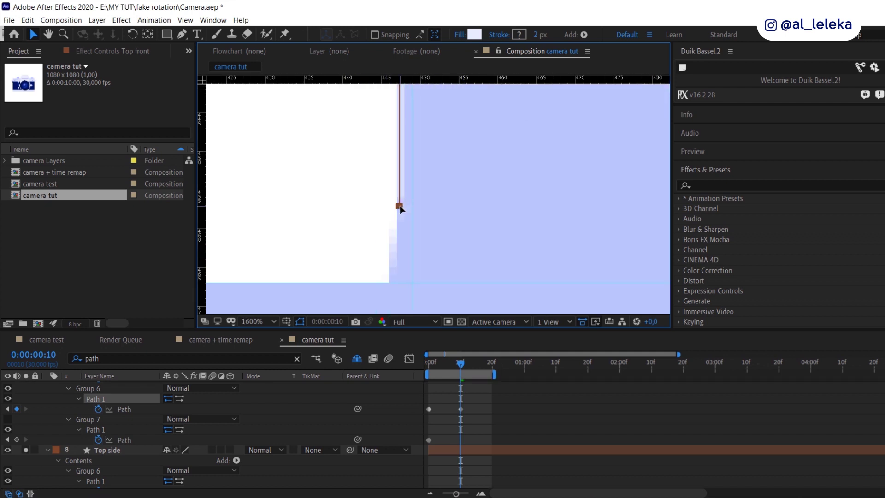
scroll(400, 209, down, 4)
Step: Show Top front's Group 7 and collapse its path at 0:00:00:10 by moving both right-hand points onto its left edge
click(7, 419)
scroll(465, 211, down, 1)
drag(563, 214, 468, 213)
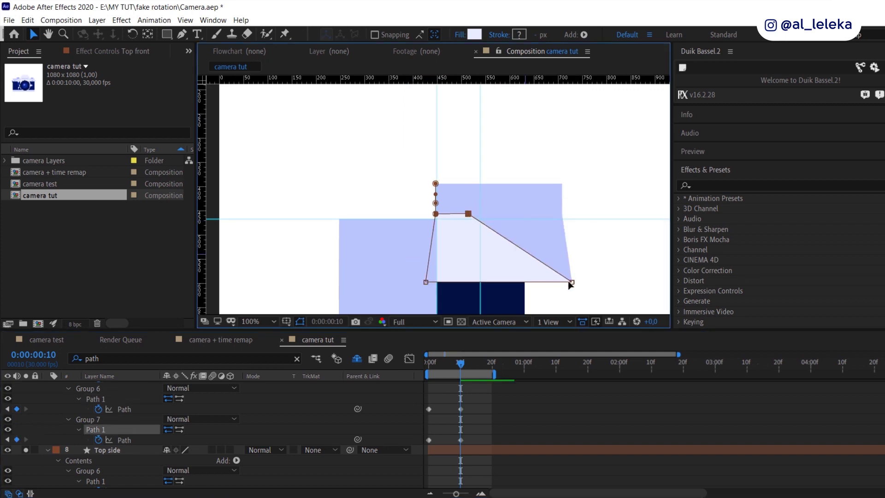
drag(571, 281, 249, 290)
scroll(454, 287, up, 4)
scroll(323, 212, down, 1)
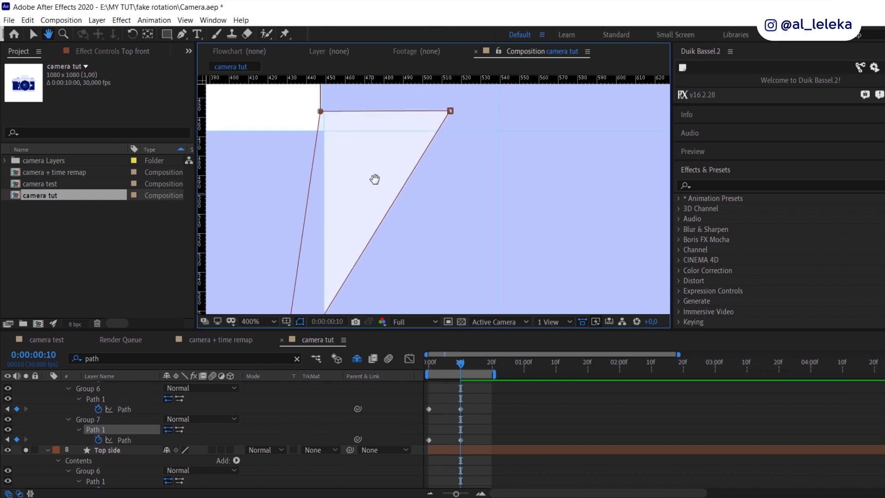
drag(456, 150, 324, 155)
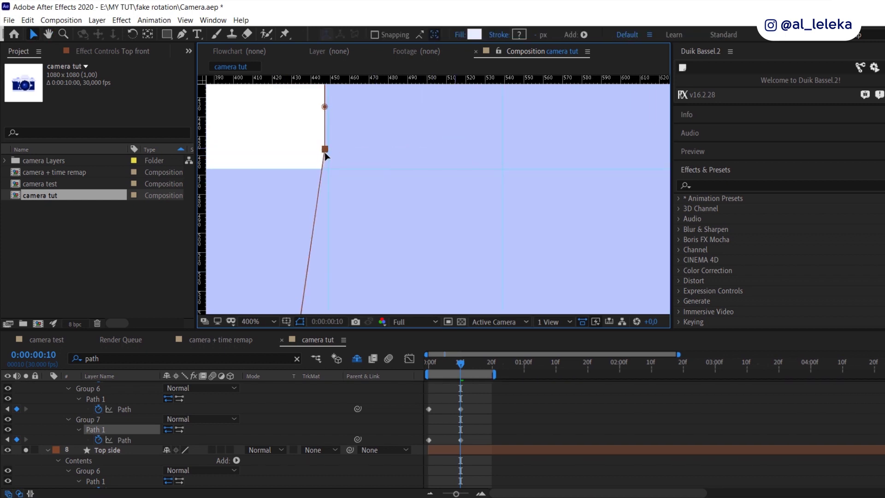
scroll(324, 150, down, 3)
Step: Narrow Top side's Group 6 and Group 7 paths at 0:00:00:10 by moving their right-hand points left to form a slim vertical side
scroll(324, 151, up, 1)
drag(389, 179, 464, 161)
click(483, 179)
click(25, 450)
mouse_move(467, 361)
mouse_down()
mouse_move(404, 374)
mouse_move(461, 377)
mouse_up()
click(27, 450)
click(118, 452)
scroll(115, 465, down, 1)
click(129, 461)
drag(553, 87, 414, 132)
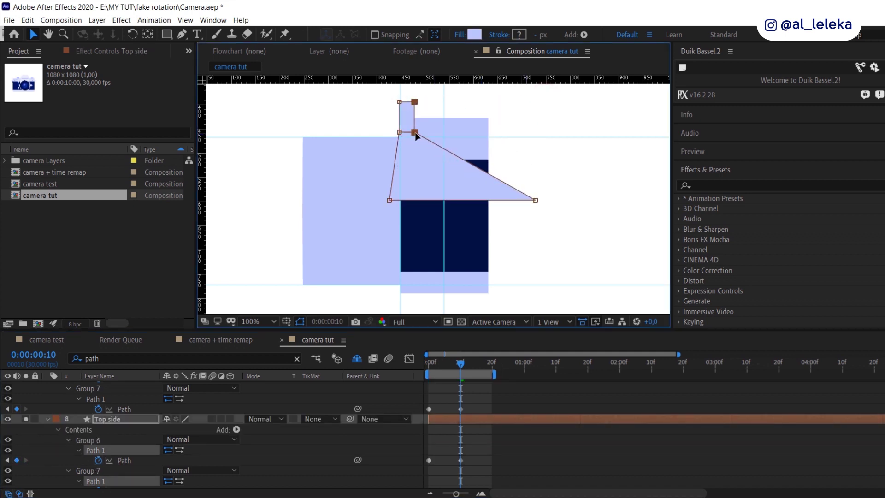
drag(536, 202, 417, 203)
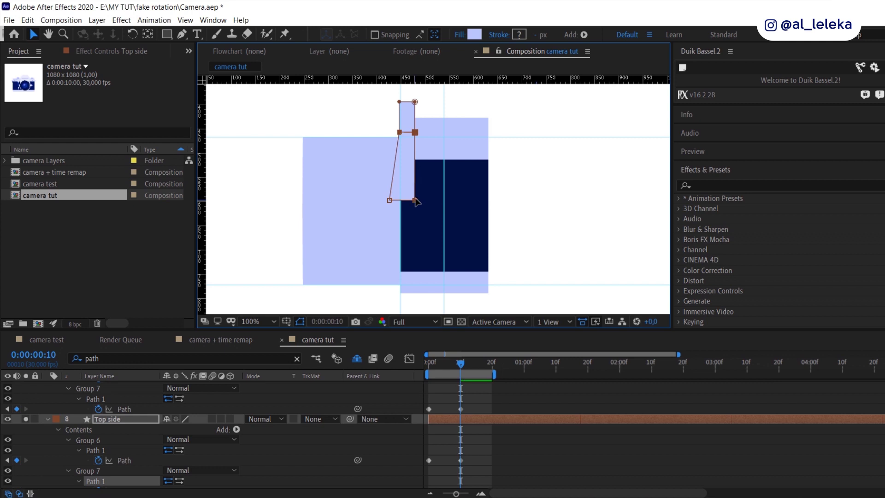
Step: Move the lower-right point of Top side's Group 7 path at 0:00:00:10 onto the vertical guide at the dark side panel
mouse_move(457, 364)
mouse_down()
mouse_move(427, 363)
mouse_move(457, 369)
mouse_up()
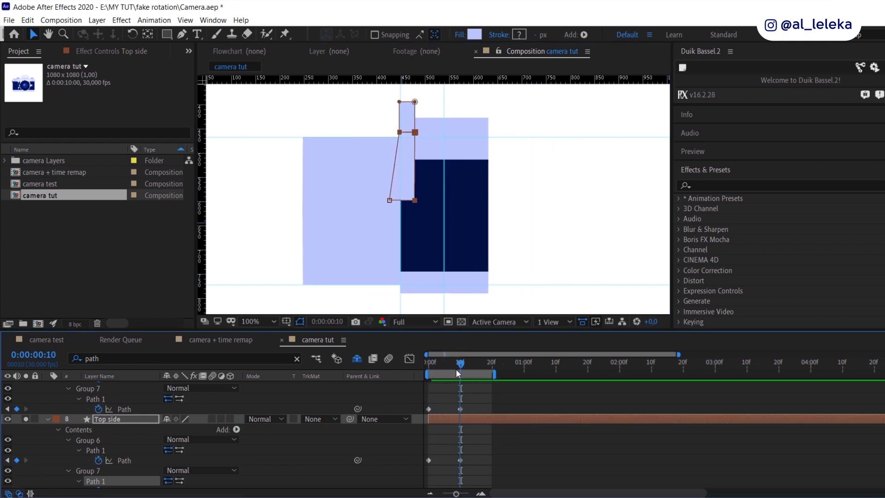
scroll(416, 135, up, 4)
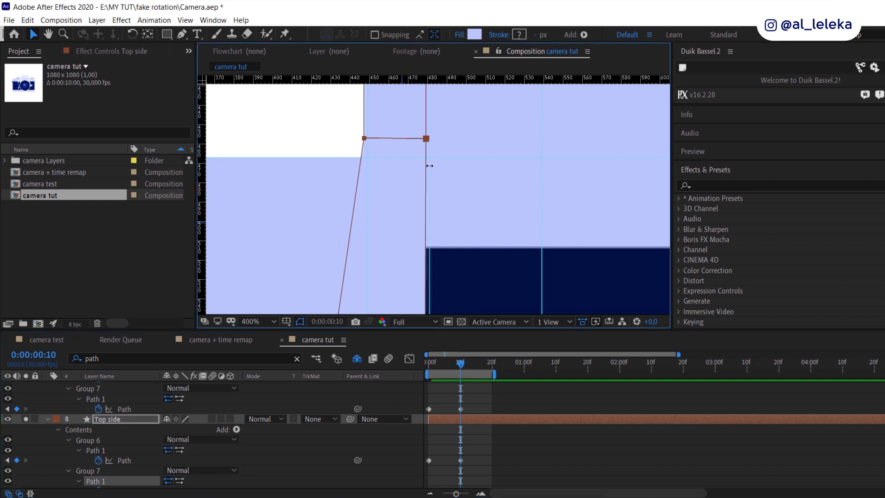
scroll(429, 165, down, 2)
scroll(418, 282, up, 2)
drag(429, 285, 434, 286)
scroll(433, 287, up, 2)
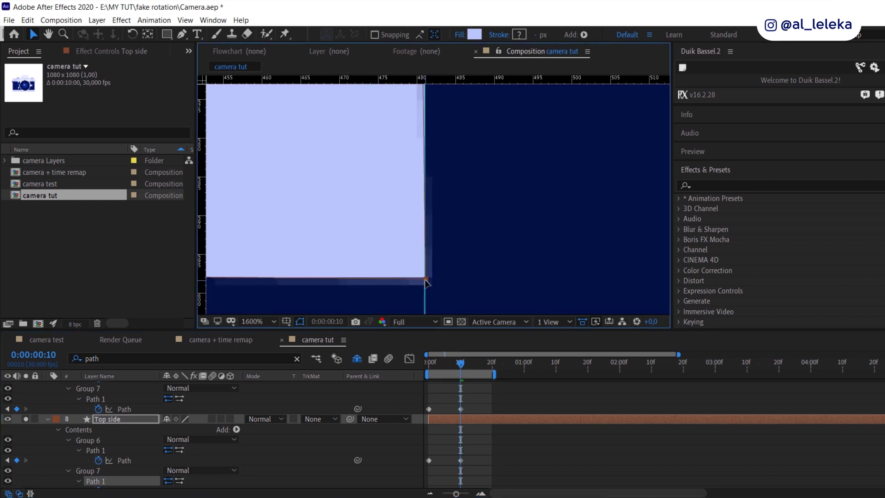
Step: Shift the upper right-hand points of Top side's Group 6 and Group 7 paths onto the same vertical guide at 0:00:00:10
scroll(426, 279, down, 1)
scroll(454, 134, down, 1)
click(416, 197)
drag(442, 112, 430, 178)
shift+click(405, 142)
scroll(403, 272, up, 1)
drag(407, 256, 411, 258)
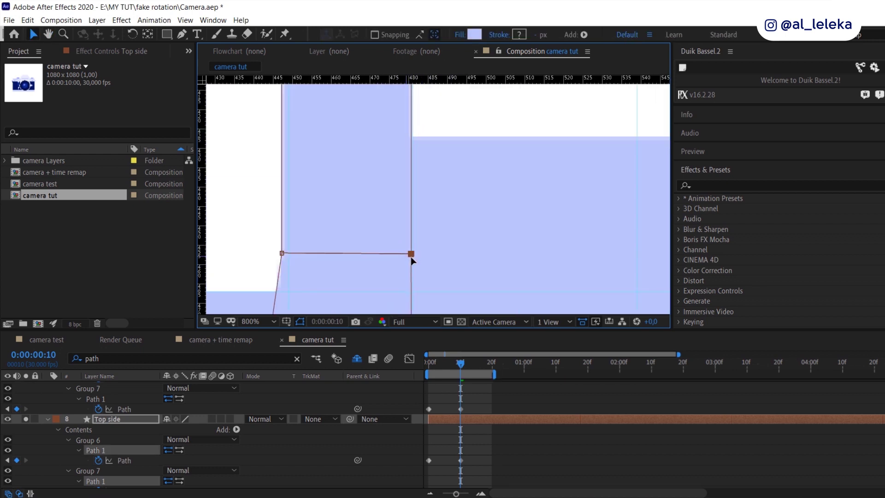
scroll(412, 256, down, 1)
scroll(394, 236, up, 1)
scroll(394, 235, down, 1)
mouse_move(457, 361)
mouse_down()
mouse_move(446, 364)
mouse_move(460, 367)
mouse_up()
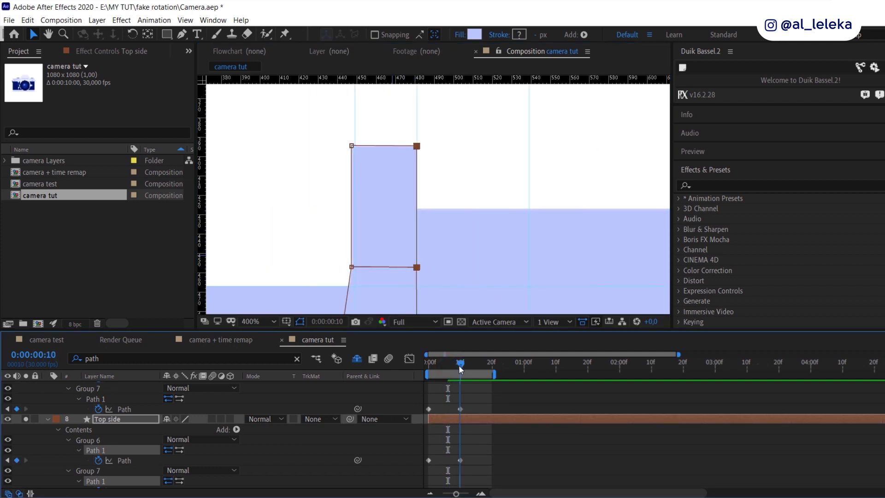
Step: Solo Pyramid front 2 and move its Group 5 path's right-hand points left at 0:00:00:10 to narrow the trapezoid
scroll(461, 188, down, 1)
scroll(91, 448, up, 6)
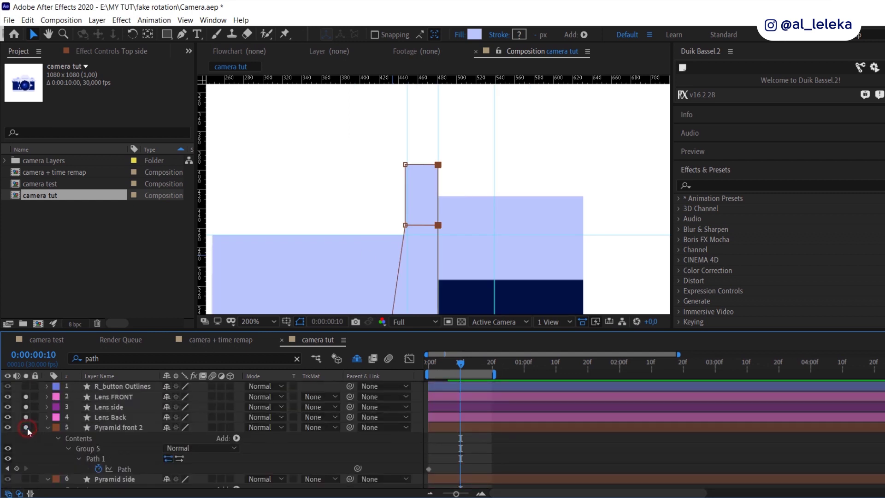
click(26, 427)
click(124, 469)
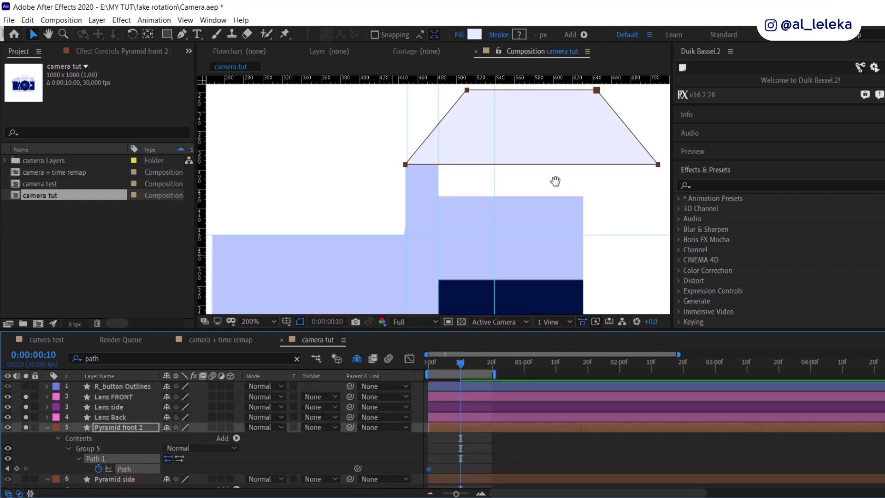
drag(558, 181, 478, 206)
drag(603, 109, 477, 215)
drag(569, 191, 502, 191)
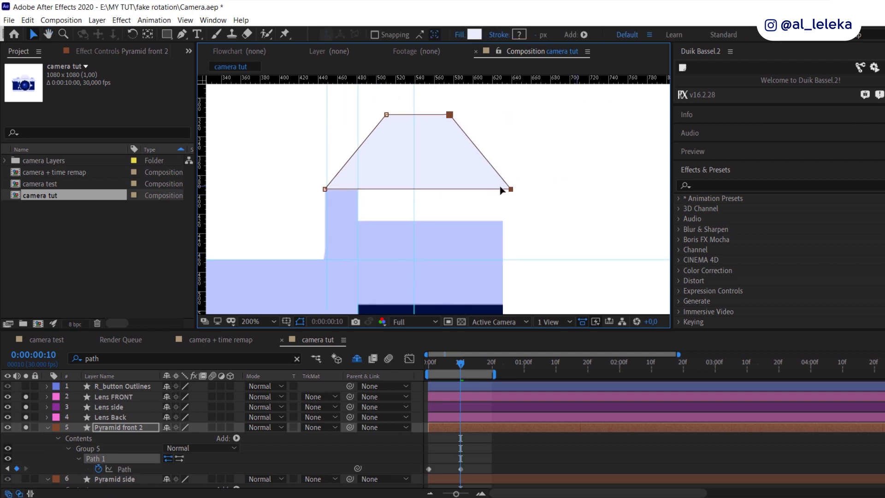
Step: Collapse Pyramid front 2's Group 5 path at 0:00:00:10 into a single slanted line rising from its lower-left corner
scroll(415, 132, down, 2)
drag(462, 124, 406, 127)
drag(491, 165, 352, 168)
scroll(382, 164, up, 2)
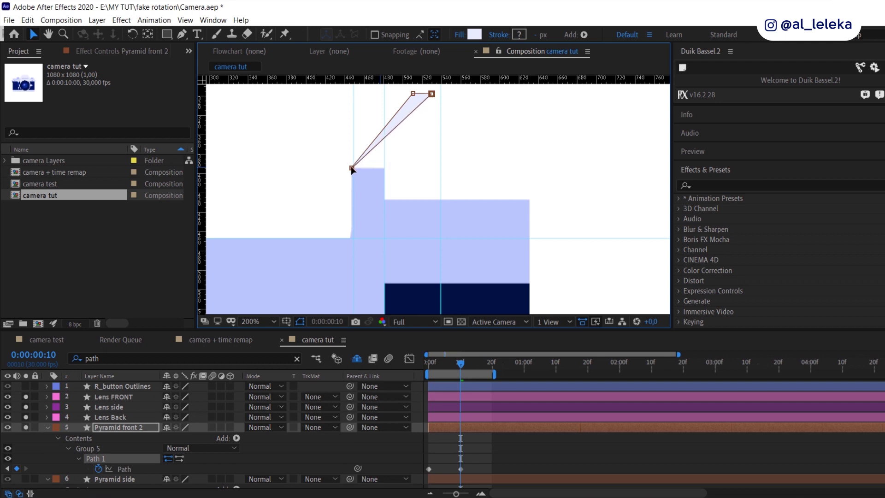
drag(433, 95, 397, 98)
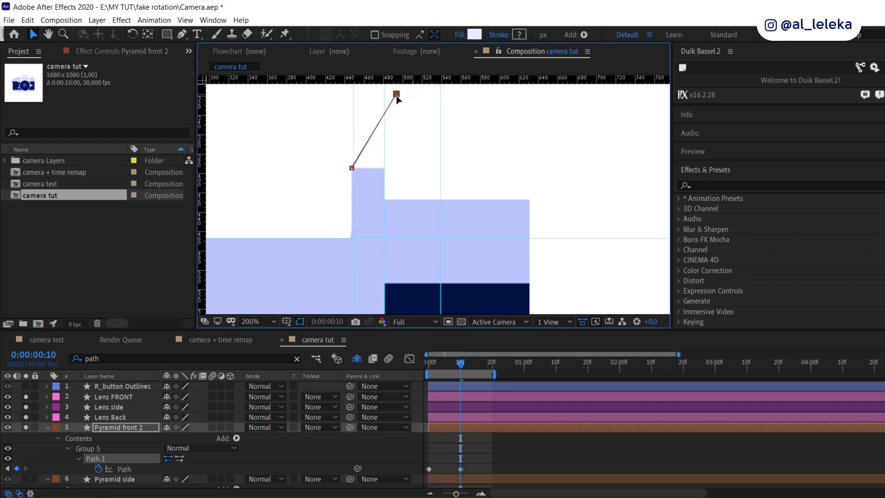
mouse_move(460, 363)
mouse_down()
mouse_move(414, 361)
mouse_move(450, 365)
mouse_up()
click(450, 364)
Step: Solo Pyramid side and move its Group 5 path's upper-left point left at 0:00:00:10 to match the collapsed front's slant
click(27, 466)
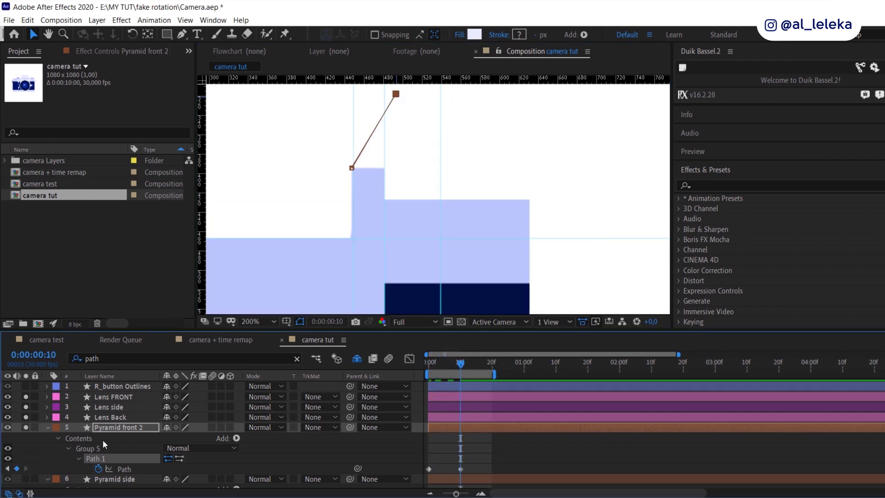
scroll(102, 438, down, 2)
click(26, 448)
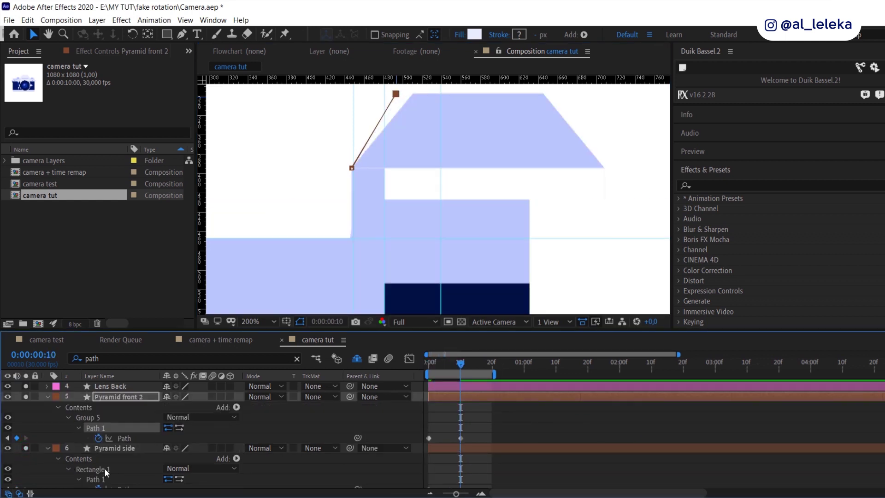
scroll(104, 468, down, 2)
click(121, 458)
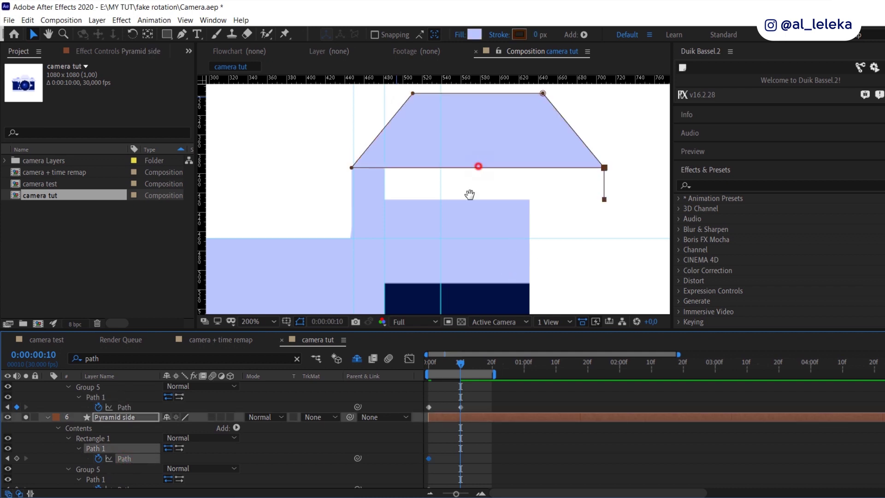
drag(478, 166, 464, 220)
click(530, 146)
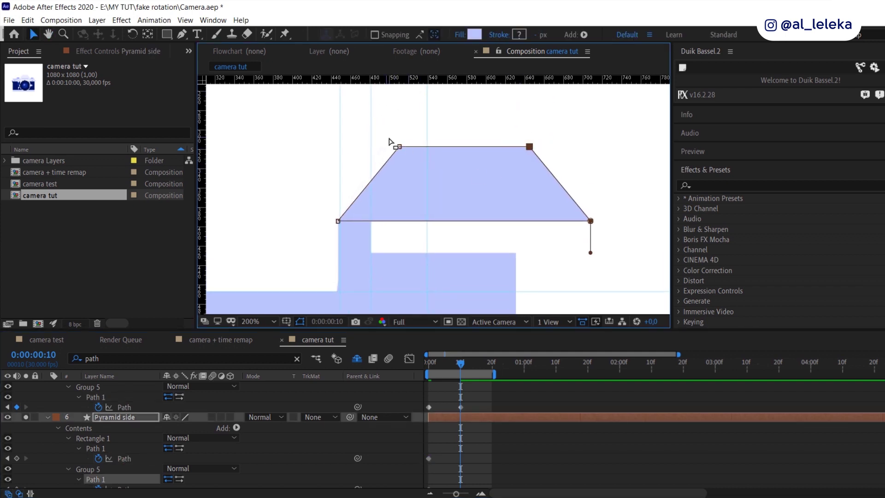
scroll(387, 150, up, 2)
drag(397, 147, 382, 147)
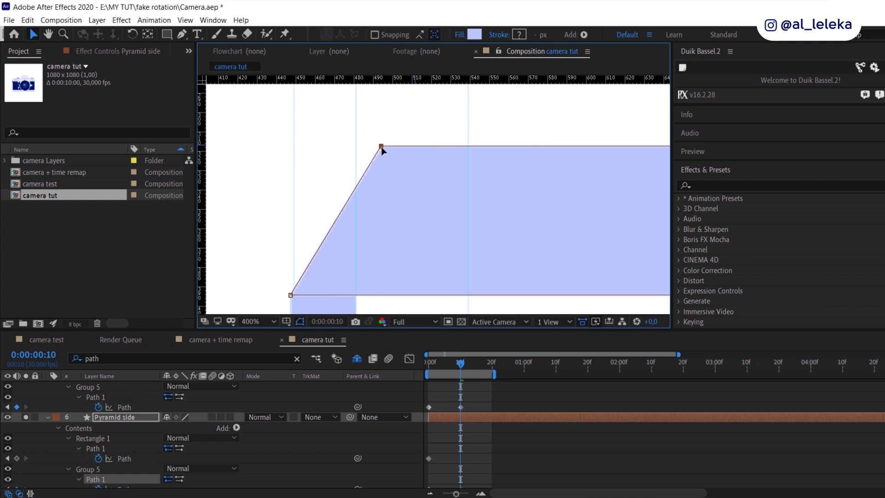
Step: Move Pyramid side's right-hand points in to the body's right edge and shorten the pyramid's top edge at 0:00:00:10
scroll(382, 151, down, 2)
drag(510, 134, 599, 272)
drag(586, 222, 524, 250)
scroll(530, 235, up, 5)
scroll(524, 252, down, 6)
drag(435, 125, 394, 131)
Step: Widen Pyramid side's Rectangle 1 path at 0:00:00:10 into a band spanning the full width of the pyramid's base
click(496, 222)
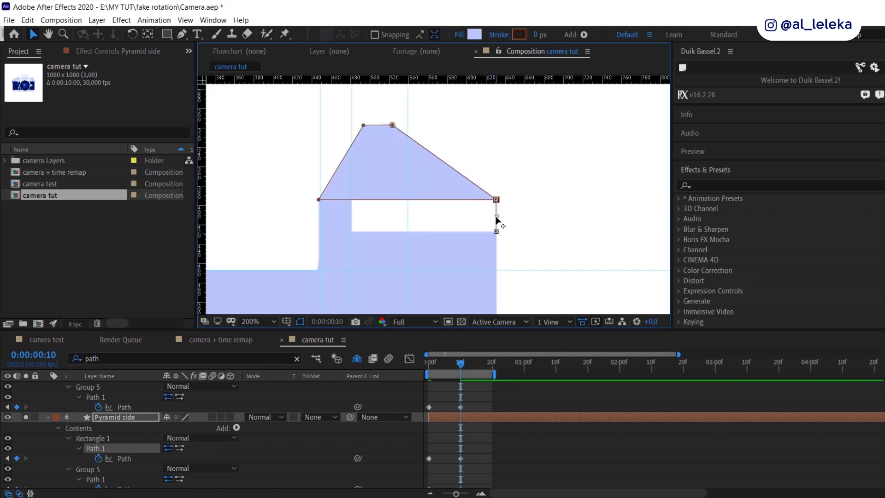
scroll(494, 216, up, 3)
scroll(522, 190, down, 2)
scroll(460, 427, down, 1)
click(461, 427)
key(ctrl+v)
drag(422, 190, 515, 191)
drag(566, 229, 609, 222)
Step: Align the left-hand points of Pyramid side's Rectangle 1 path with the pyramid's lower-left corner
scroll(625, 236, up, 1)
scroll(610, 223, down, 1)
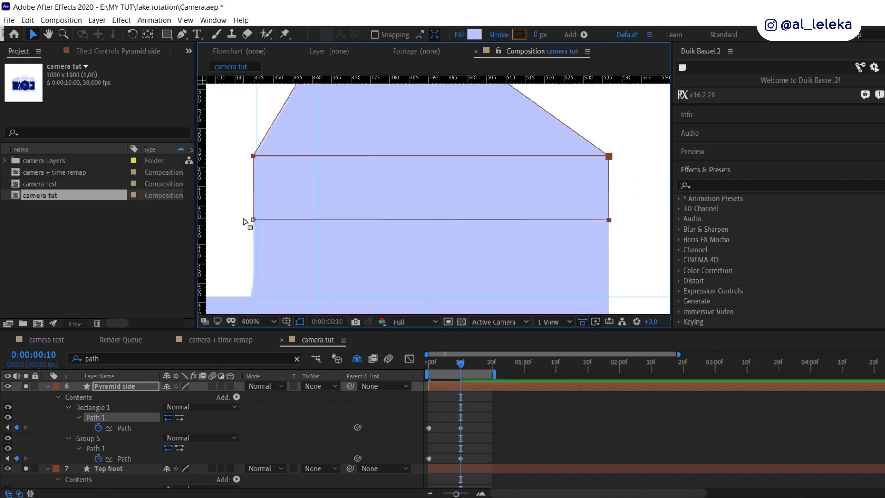
scroll(244, 222, up, 2)
scroll(283, 227, down, 1)
mouse_move(282, 163)
mouse_down()
mouse_move(304, 167)
mouse_move(282, 163)
mouse_up()
scroll(283, 98, up, 1)
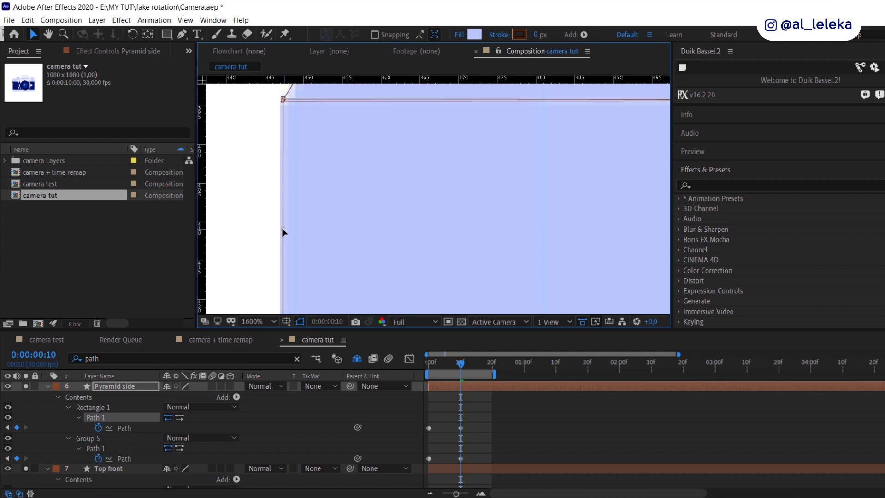
Step: Play the rotation from the first frame to check how the pyramid and top shapes turn
scroll(284, 229, down, 3)
click(450, 436)
key(Home)
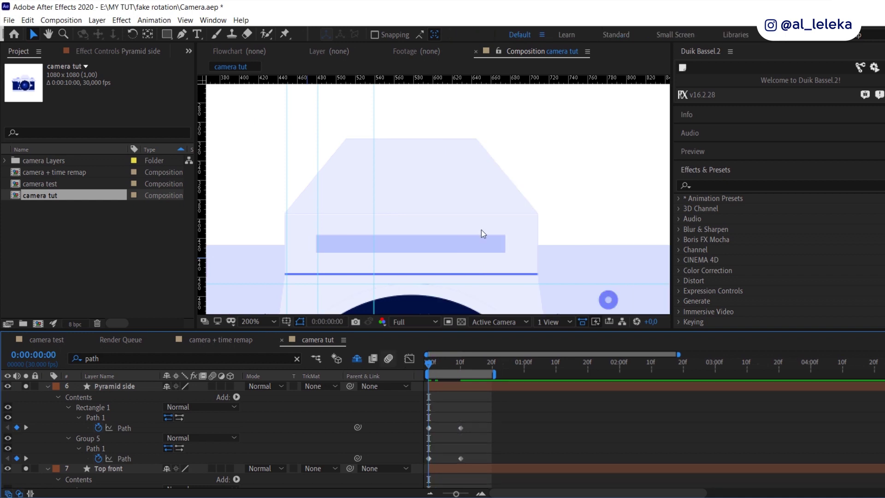
scroll(481, 230, down, 1)
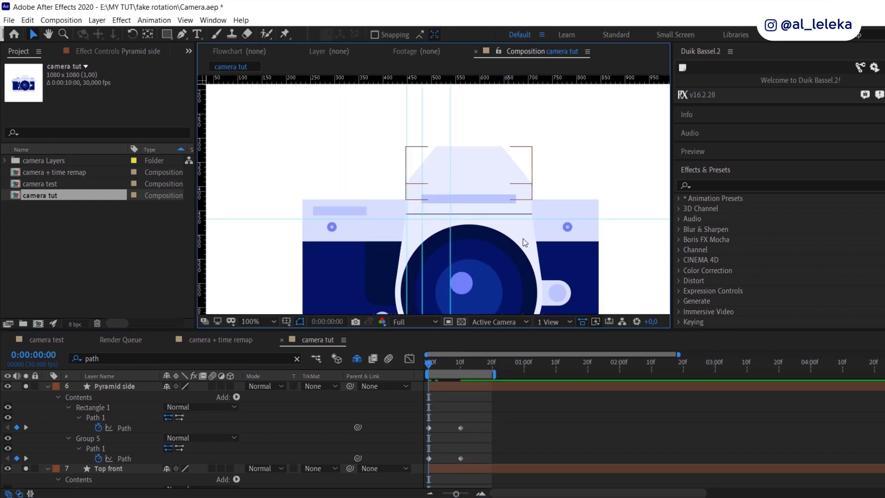
key(space)
scroll(431, 206, down, 2)
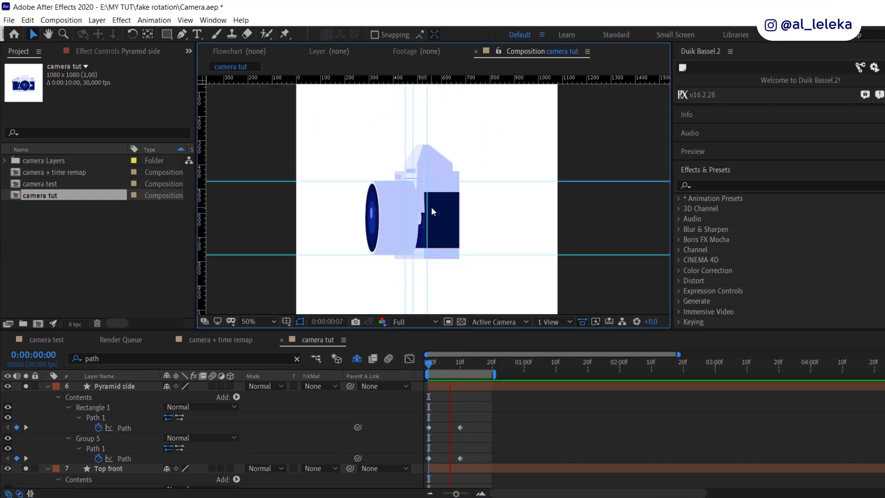
scroll(422, 202, up, 1)
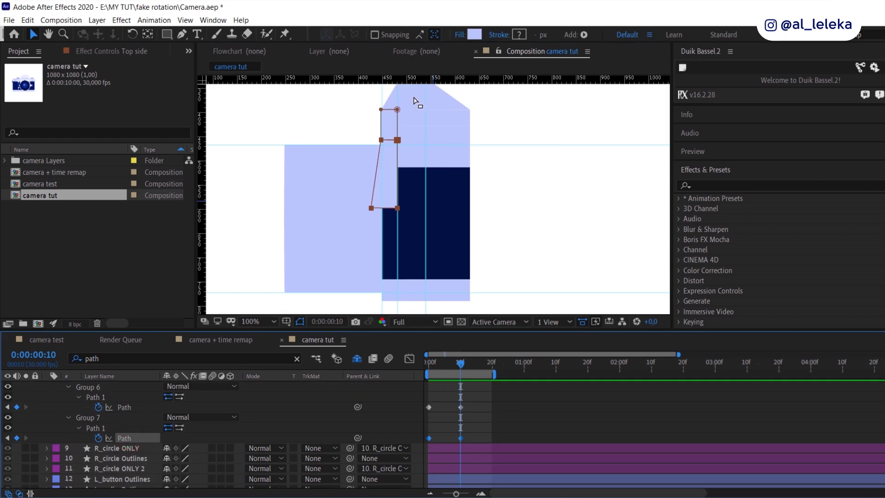
Step: Collapse Top side's Group 6 and Group 7 paths at 0:00:00:10 by moving their right-hand points onto their left edge
drag(413, 99, 393, 218)
drag(397, 209, 388, 210)
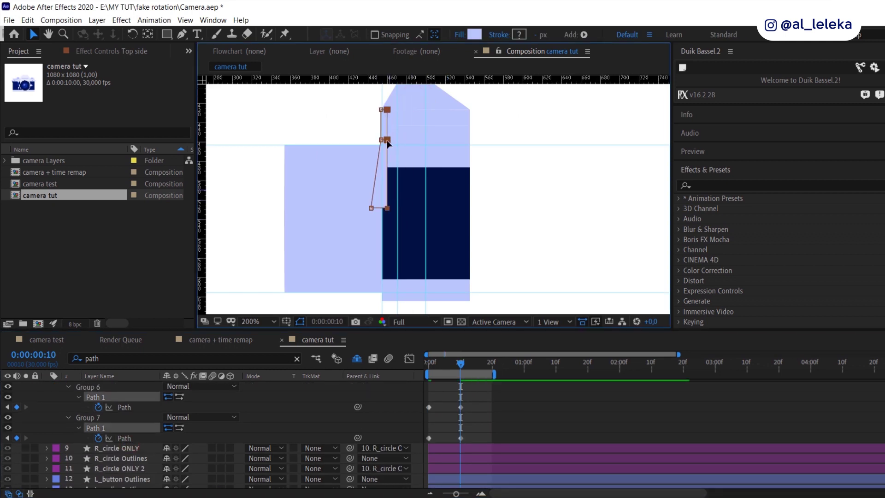
scroll(387, 142, up, 4)
drag(389, 143, 340, 147)
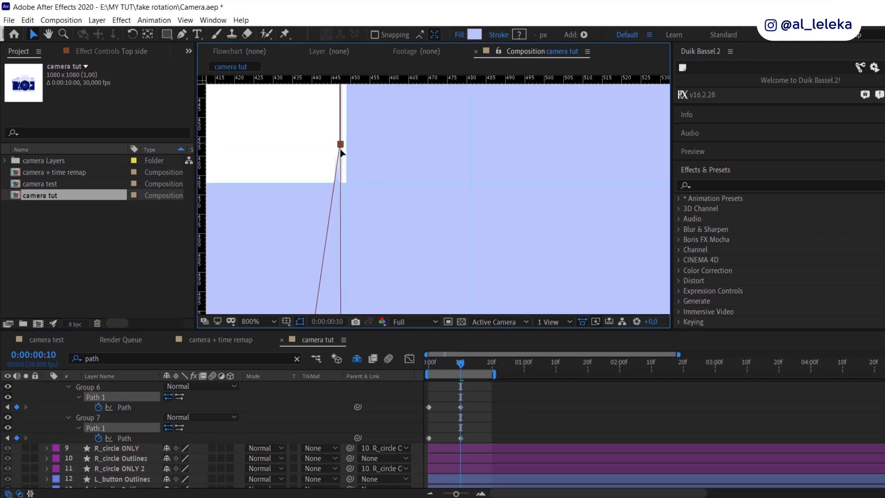
scroll(341, 149, down, 1)
drag(345, 243, 385, 110)
drag(380, 287, 343, 288)
scroll(339, 288, down, 2)
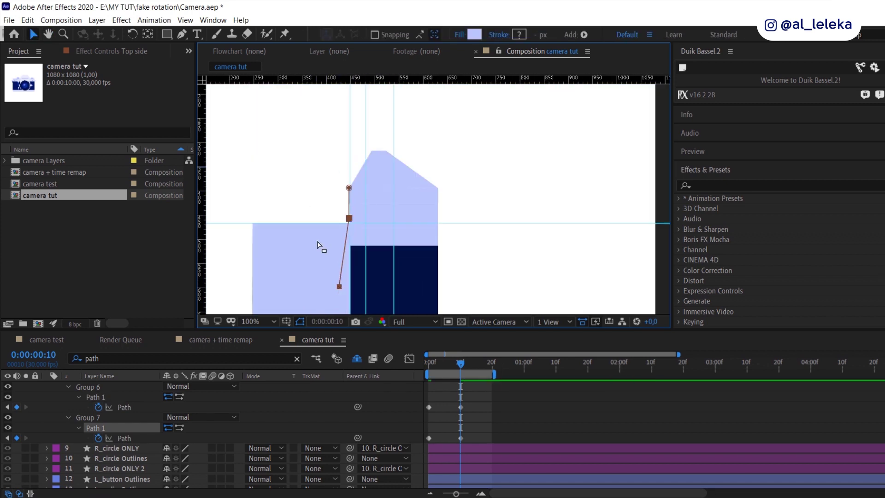
Step: Move the left-hand points of Pyramid side's Rectangle 1 and Group 5 paths right onto the body's left edge at 0:00:00:10
scroll(349, 219, up, 2)
drag(339, 91, 361, 219)
scroll(348, 223, up, 1)
scroll(361, 219, down, 1)
drag(397, 193, 415, 39)
mouse_move(376, 299)
mouse_down()
mouse_move(360, 140)
mouse_move(364, 187)
mouse_up()
mouse_move(309, 199)
mouse_down()
mouse_move(327, 223)
mouse_move(322, 214)
mouse_move(369, 217)
mouse_up()
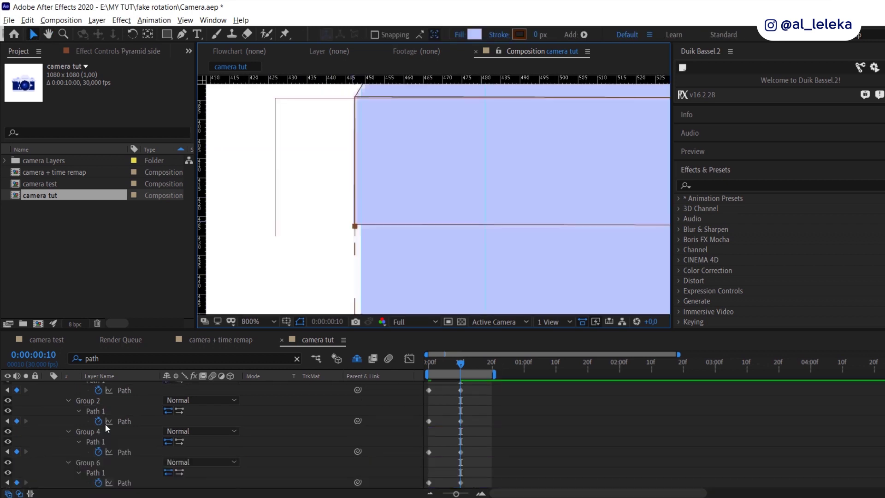
scroll(105, 424, up, 6)
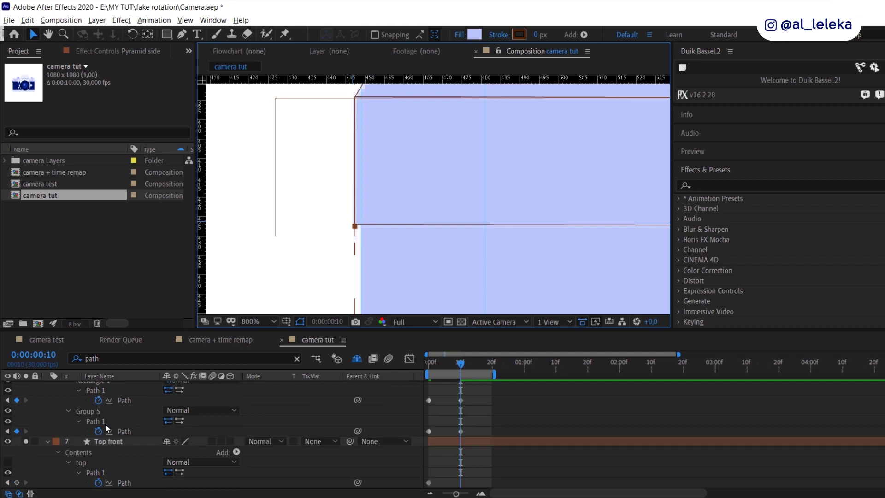
scroll(105, 424, down, 2)
click(125, 460)
mouse_move(324, 96)
mouse_down()
mouse_move(314, 201)
mouse_move(314, 132)
mouse_move(350, 264)
mouse_up()
drag(344, 262, 352, 263)
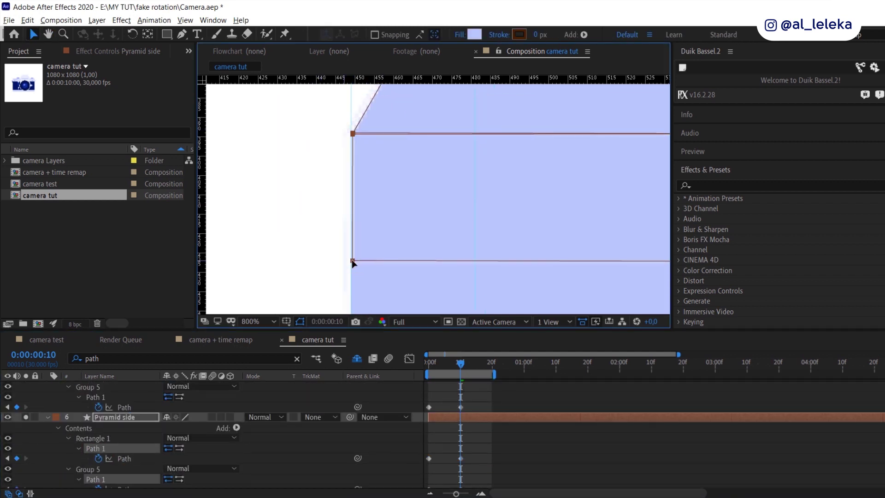
Step: Move the collapsed Pyramid front 2 path right so its bottom point meets the body's left edge at 0:00:00:10
scroll(116, 417, up, 2)
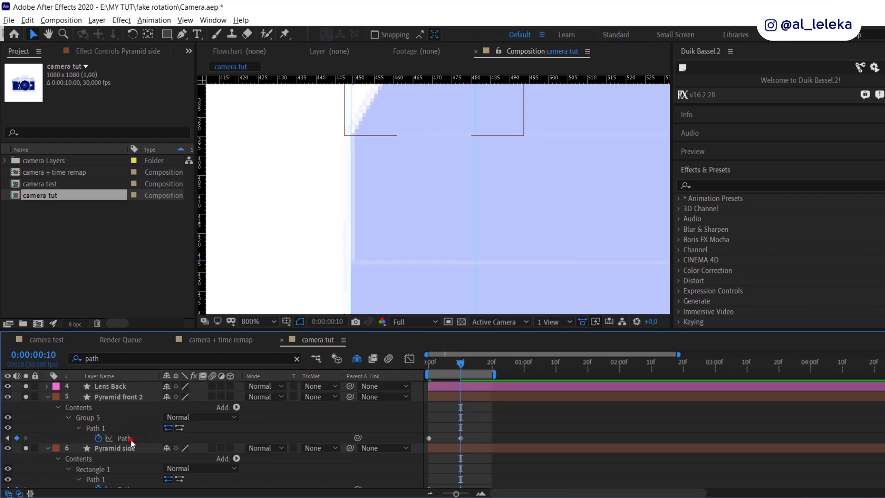
click(124, 437)
drag(346, 136, 353, 135)
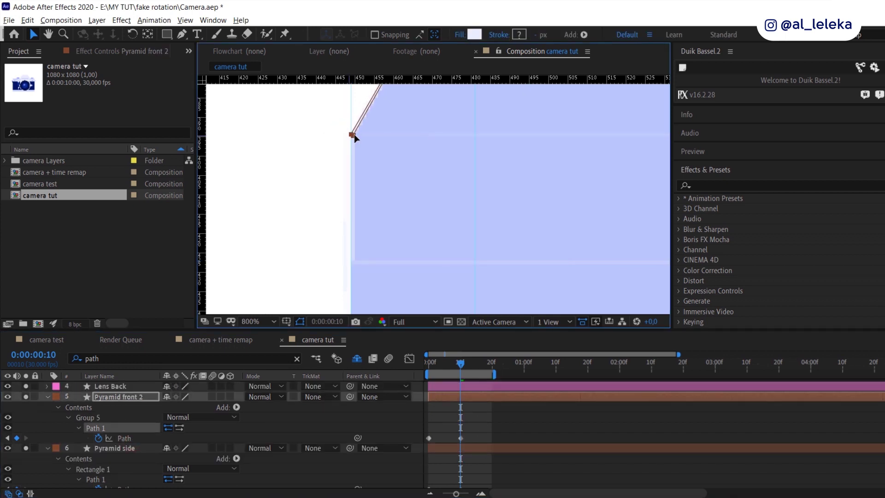
click(458, 399)
Step: Scrub and play the rotation between the first frame and 0:00:00:08 to check the seams between front and side shapes
scroll(450, 183, down, 3)
drag(496, 153, 444, 160)
drag(450, 364, 420, 365)
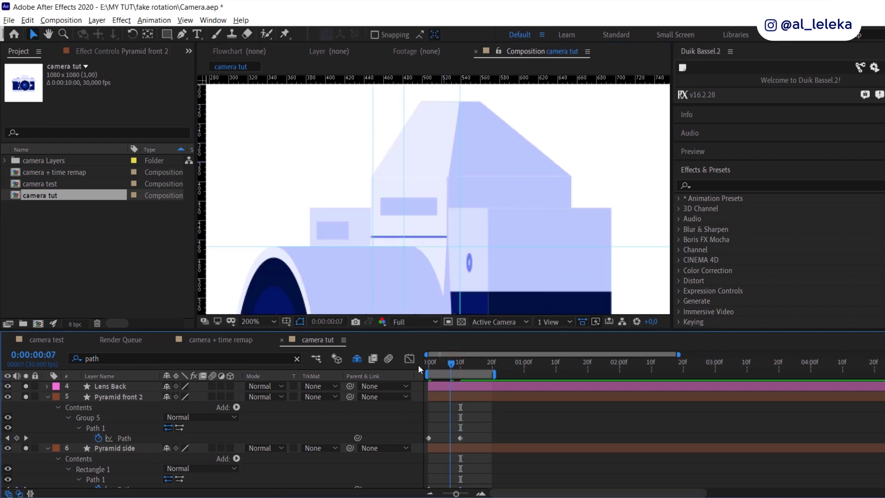
scroll(473, 190, down, 1)
key(space)
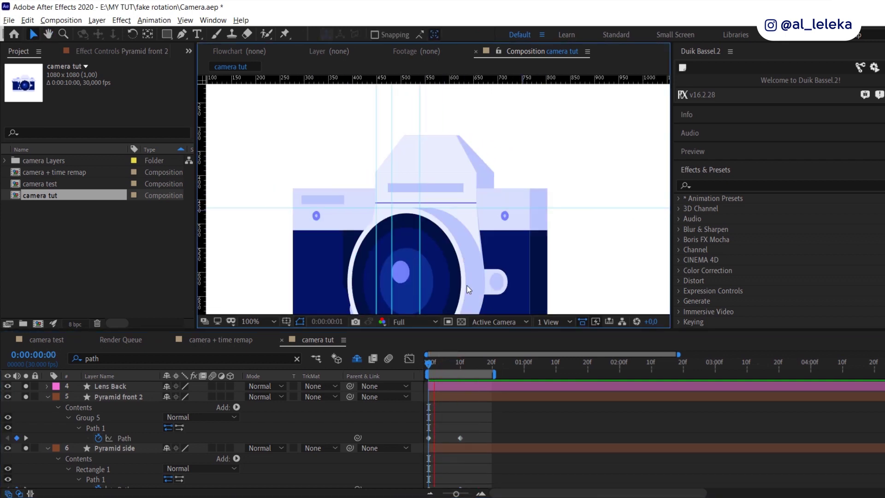
click(435, 364)
drag(436, 364, 454, 377)
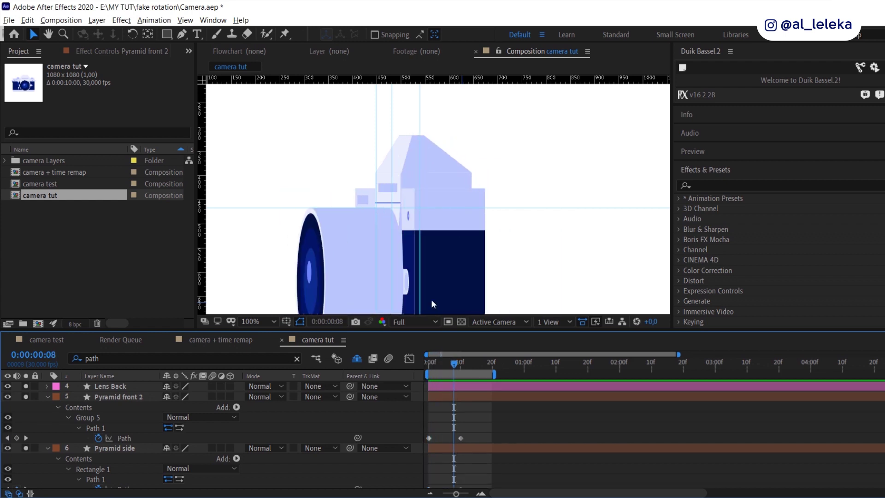
Step: Examine how the Pyramid side, Top front and Top side outlines overlap along the seam at 0:00:00:08
scroll(398, 181, up, 2)
scroll(397, 182, up, 1)
click(397, 181)
scroll(143, 446, down, 3)
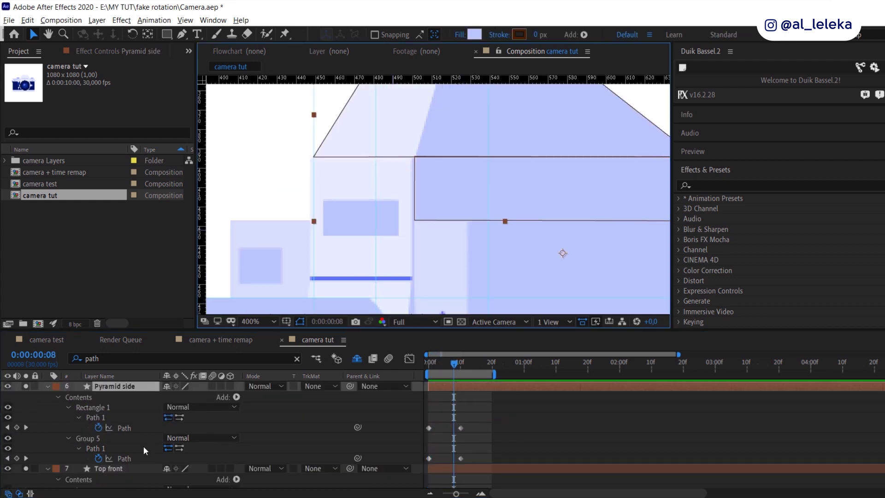
scroll(131, 461, down, 5)
click(125, 426)
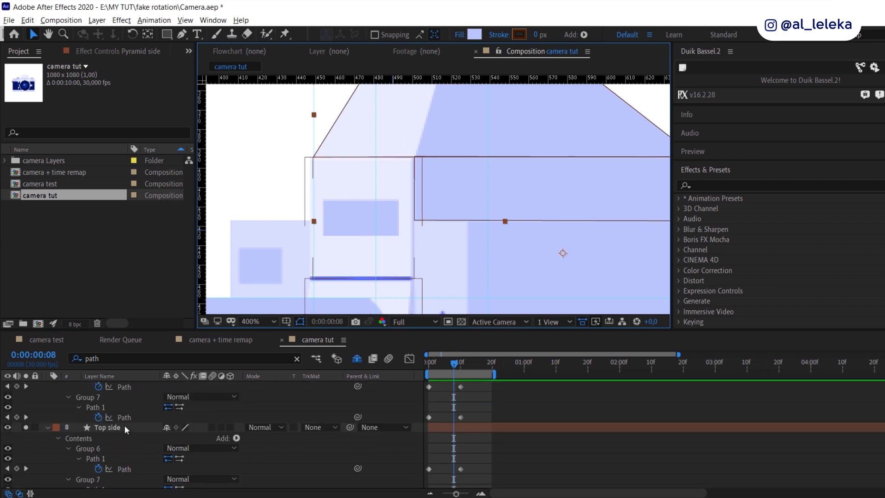
click(449, 196)
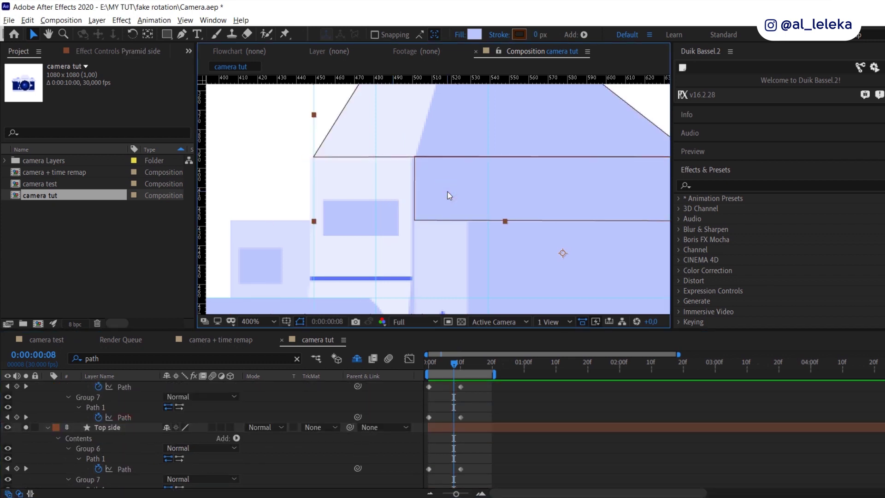
click(416, 260)
scroll(122, 441, down, 6)
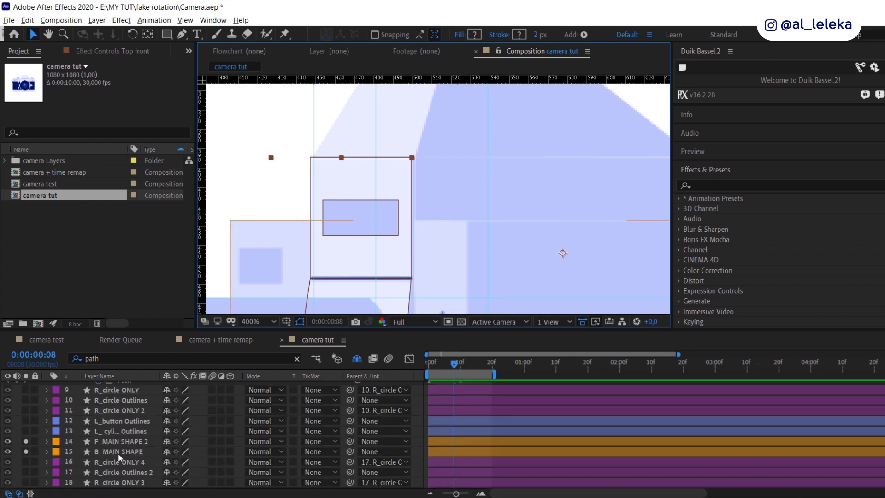
scroll(118, 449, up, 5)
click(106, 400)
click(466, 187)
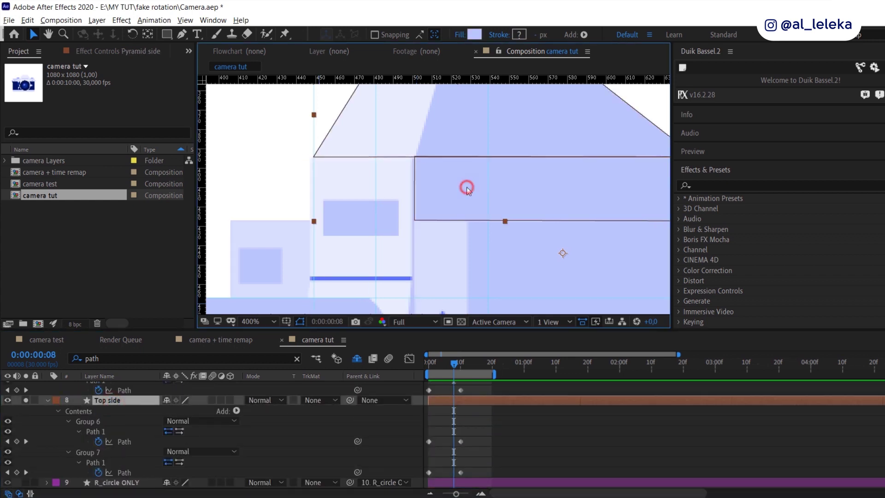
scroll(89, 436, up, 4)
click(102, 471)
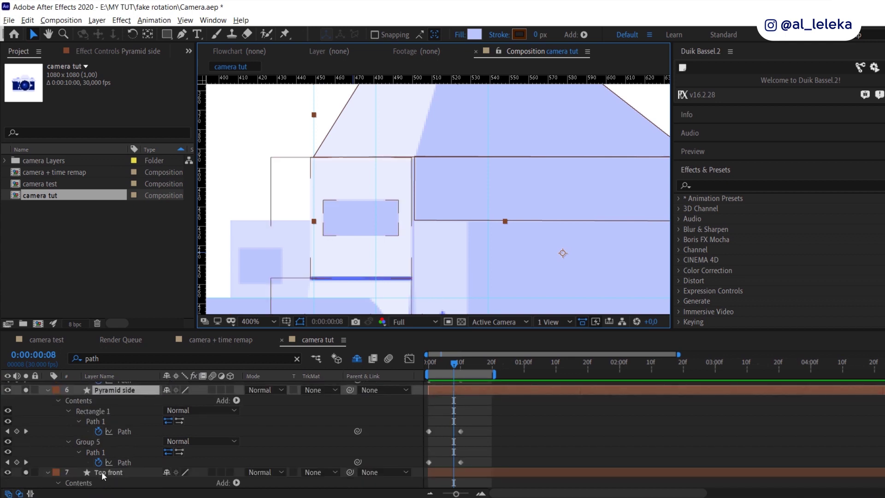
scroll(101, 471, down, 5)
scroll(101, 471, down, 3)
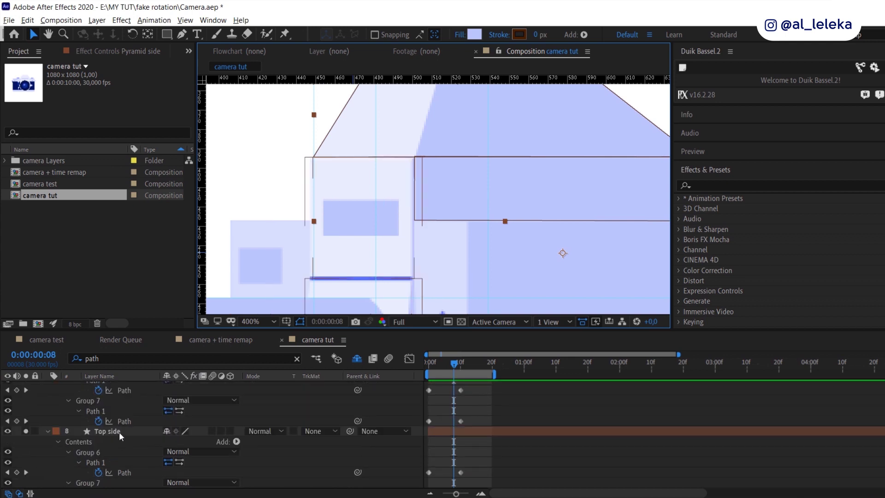
Step: Unsolo the Top side layer to judge the seam without it and delete that layer
click(119, 432)
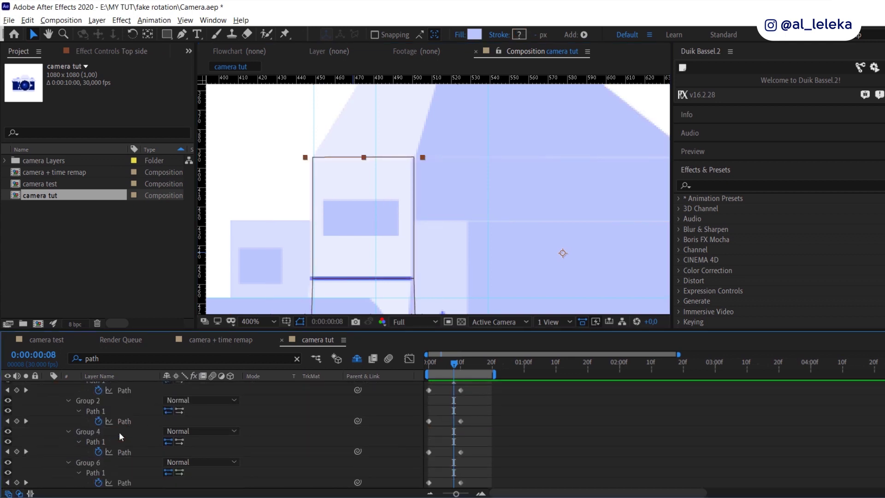
click(124, 473)
click(26, 431)
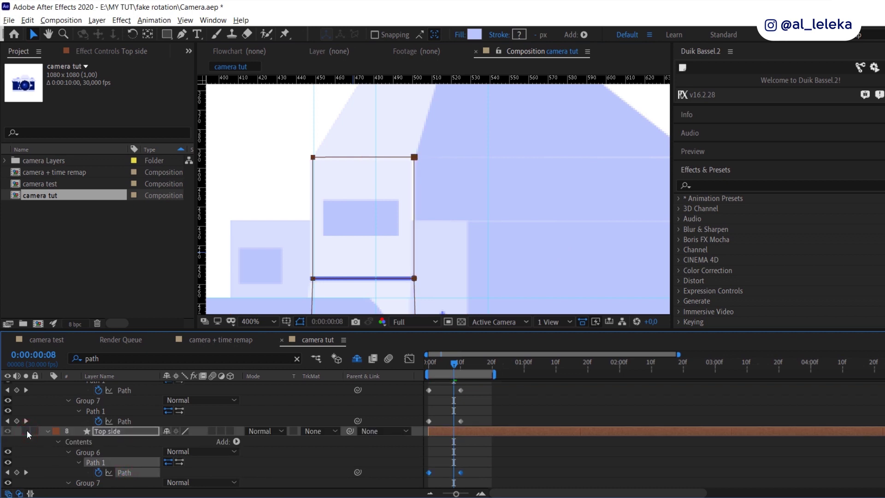
click(105, 431)
scroll(473, 254, down, 1)
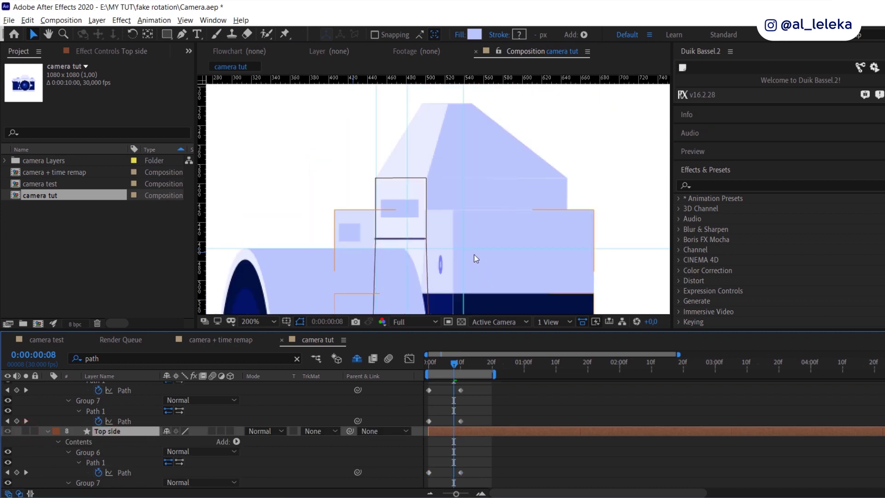
key(Delete)
Step: Align the points of Top front's collapsed paths with the body's left edge at 0:00:00:10
click(435, 364)
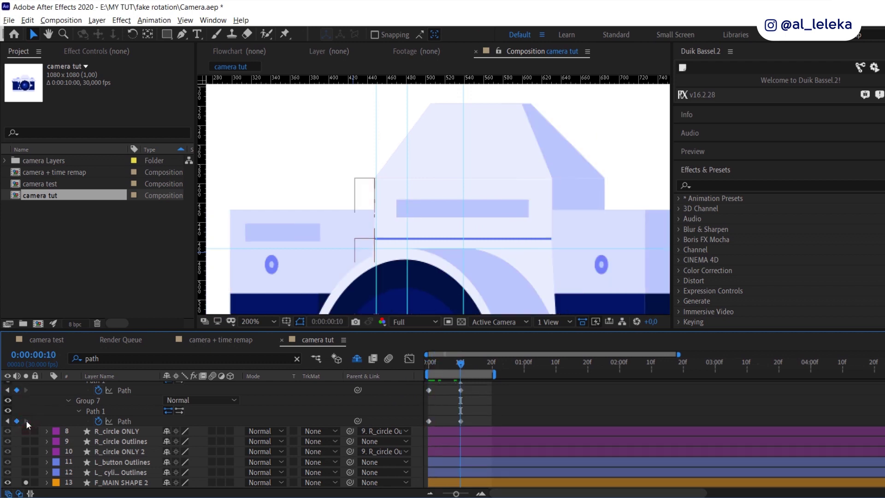
click(26, 421)
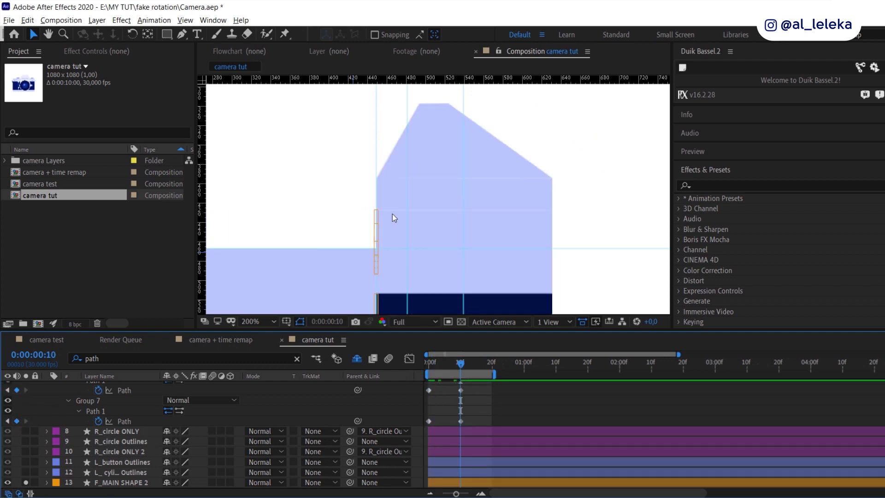
scroll(386, 240, up, 2)
scroll(427, 242, up, 1)
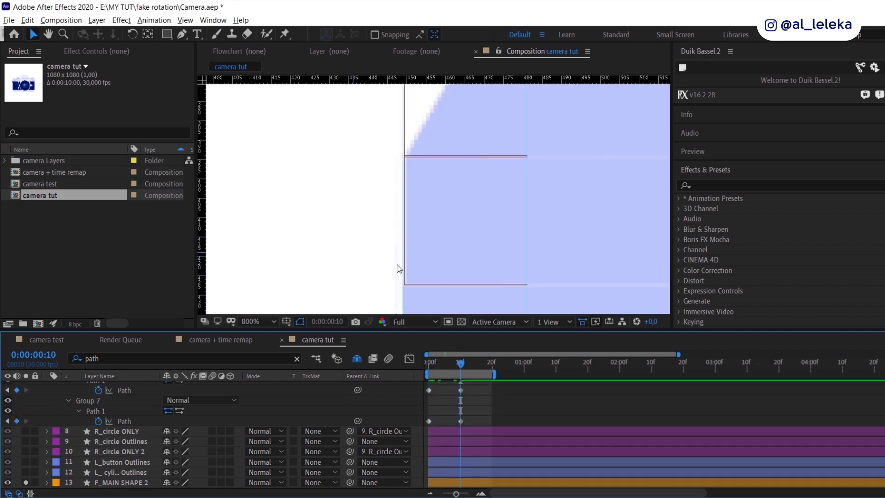
click(461, 390)
drag(409, 229, 388, 142)
scroll(380, 195, down, 1)
mouse_move(359, 110)
mouse_down()
mouse_move(395, 265)
mouse_move(359, 93)
mouse_up()
scroll(377, 257, up, 1)
scroll(385, 248, down, 1)
drag(347, 309, 328, 211)
drag(320, 199, 368, 204)
scroll(362, 201, up, 2)
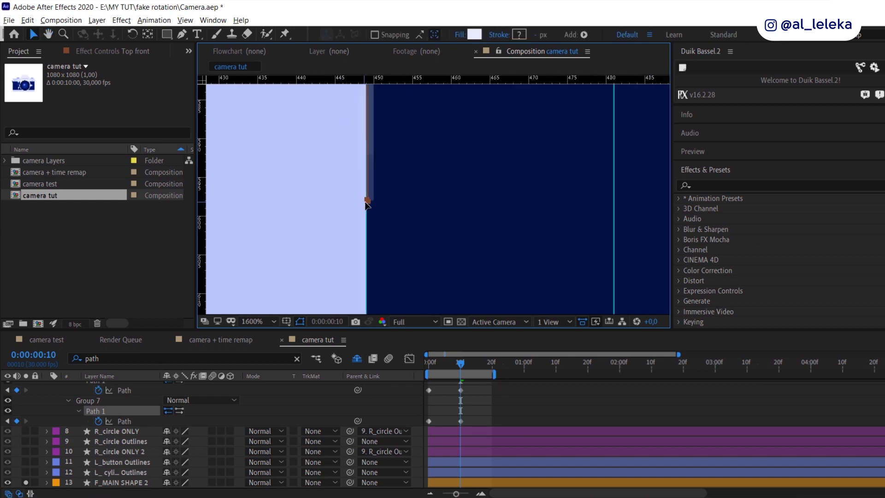
scroll(366, 203, down, 4)
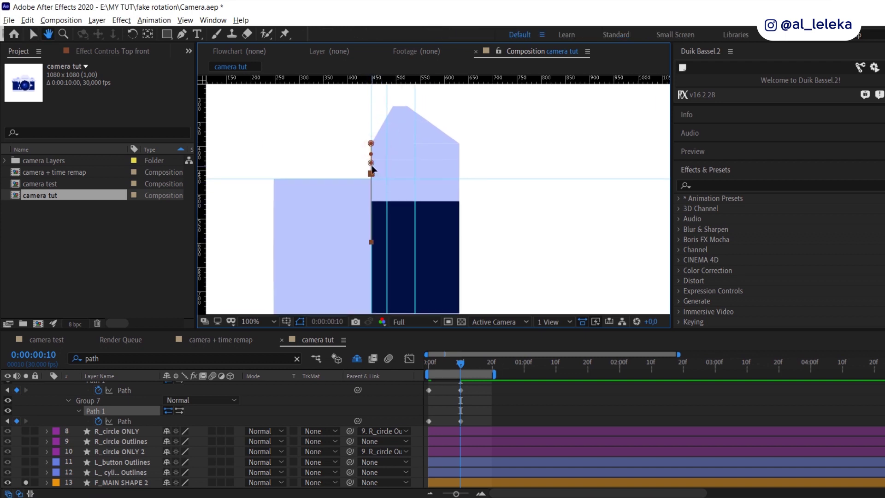
Step: Play the rotation and return to the first frame to check the whole camera
key(space)
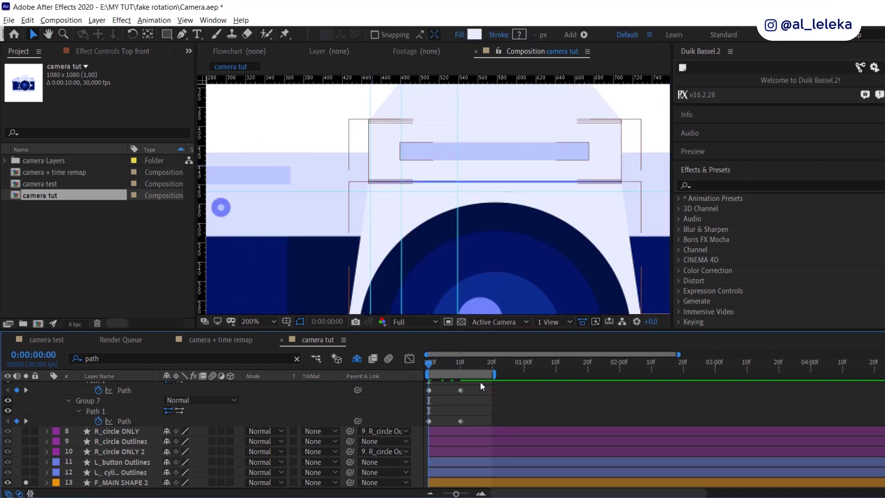
click(429, 364)
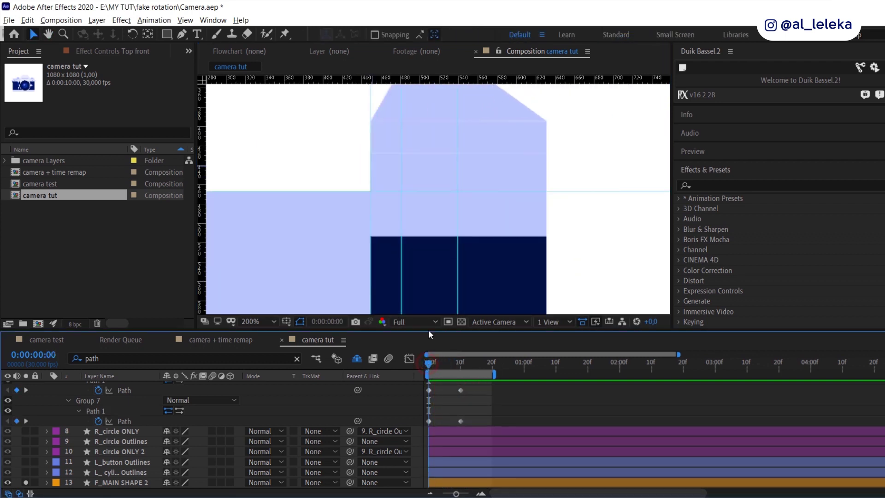
scroll(455, 203, down, 1)
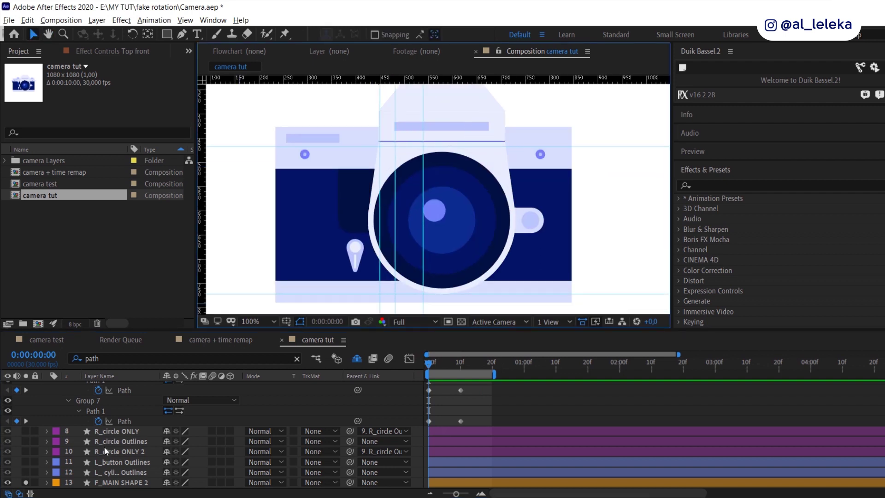
Step: Solo the L_ cylinder Outlines layer and enable Rotation and Position keyframes for it at 0:00:00:00
click(120, 472)
click(26, 471)
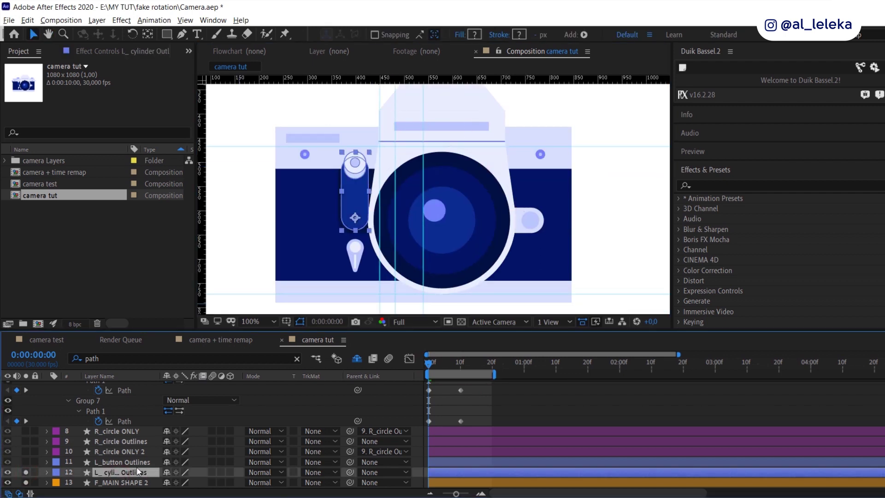
click(297, 358)
key(r)
click(79, 442)
key(shift+p)
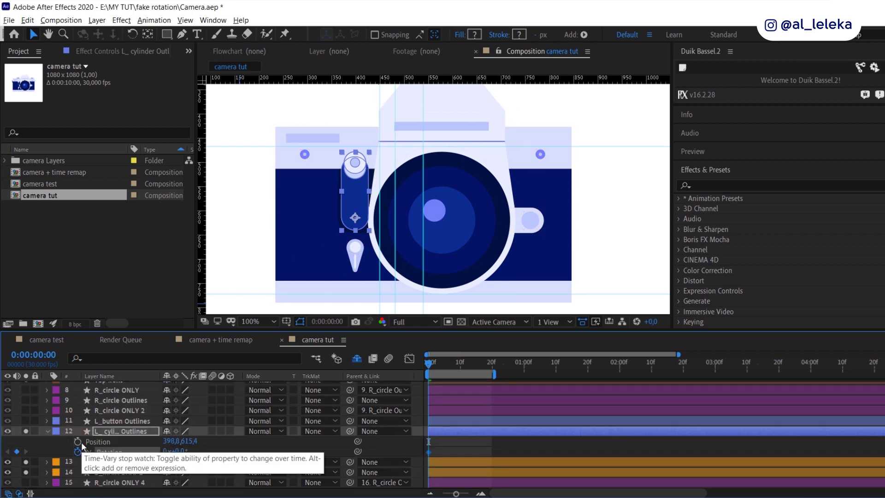
click(79, 442)
Step: Tilt the L_ cylinder Outlines layer slightly counterclockwise at 0:00:00:10, move it to position 420,8, 615,4 and preview the motion
click(461, 367)
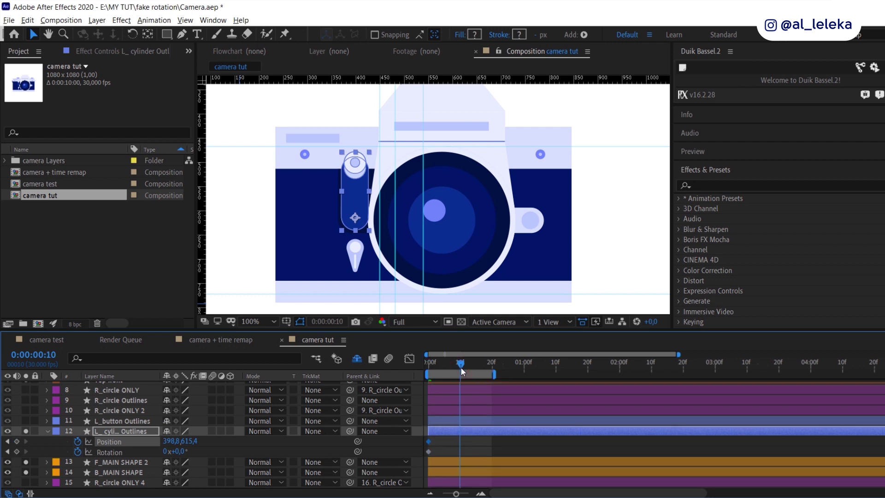
drag(182, 454, 221, 436)
drag(125, 428, 133, 446)
key(Home)
key(space)
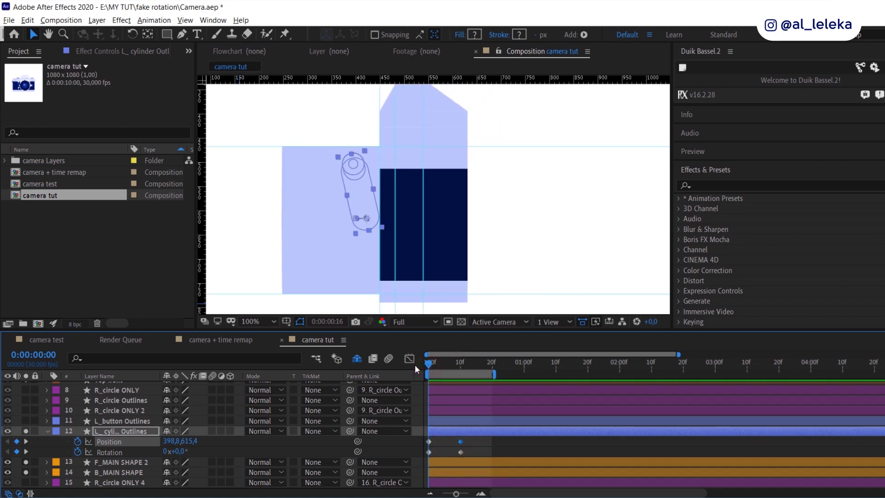
key(space)
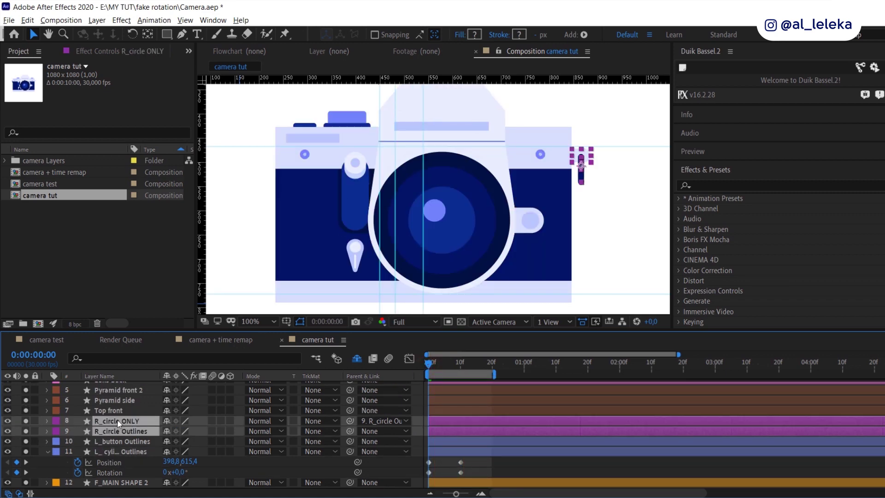
Step: Filter the timeline for "path" and enable Path keyframes at 0:00:00:00 for all shapes of R_circle ONLY and R_circle Outlines
click(102, 357)
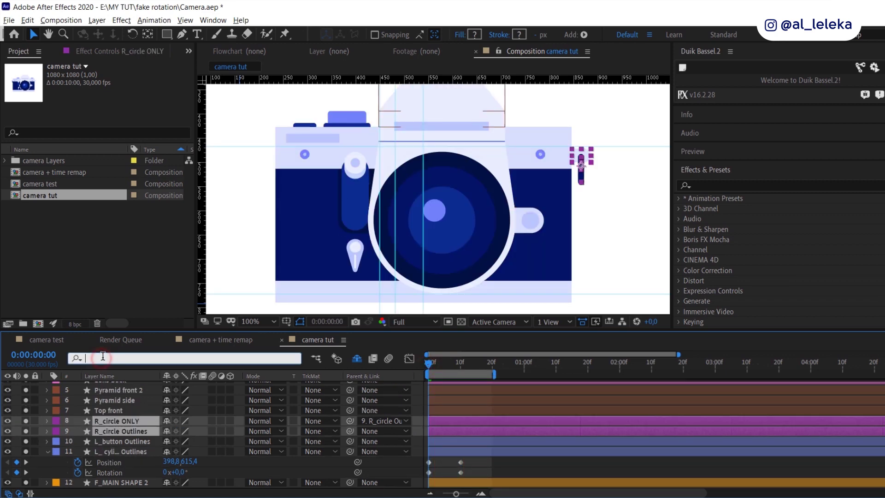
text(path)
key(Return)
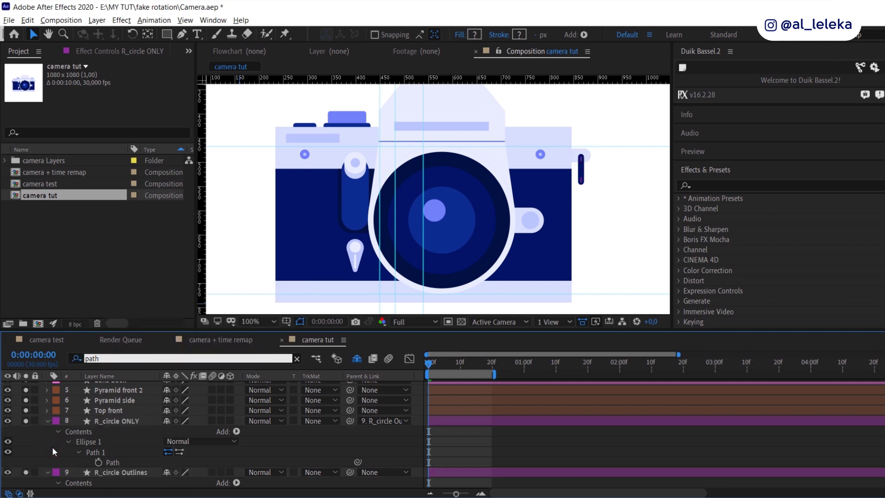
click(98, 432)
scroll(101, 444, down, 1)
click(98, 452)
click(99, 482)
scroll(99, 475, down, 2)
click(99, 452)
Step: Widen R_circle ONLY's collapsed Ellipse 1 path into a round ring at 0:00:00:10
click(460, 364)
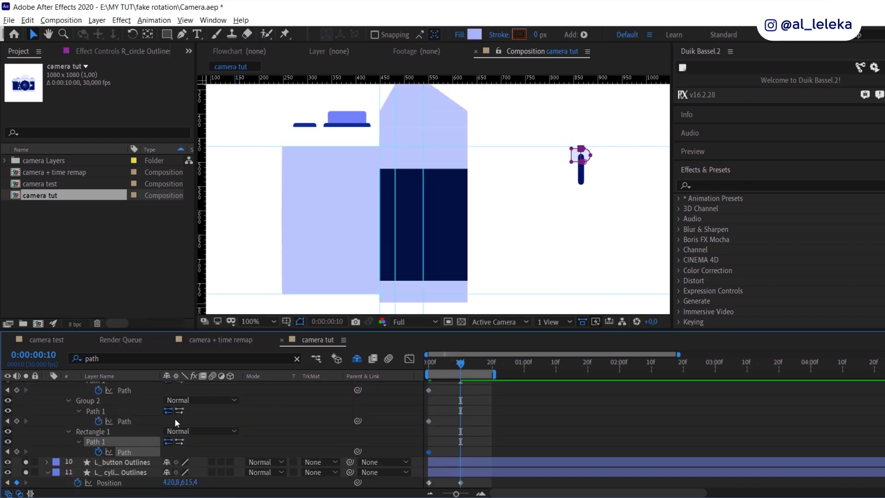
scroll(140, 433, up, 2)
scroll(120, 428, up, 1)
click(129, 430)
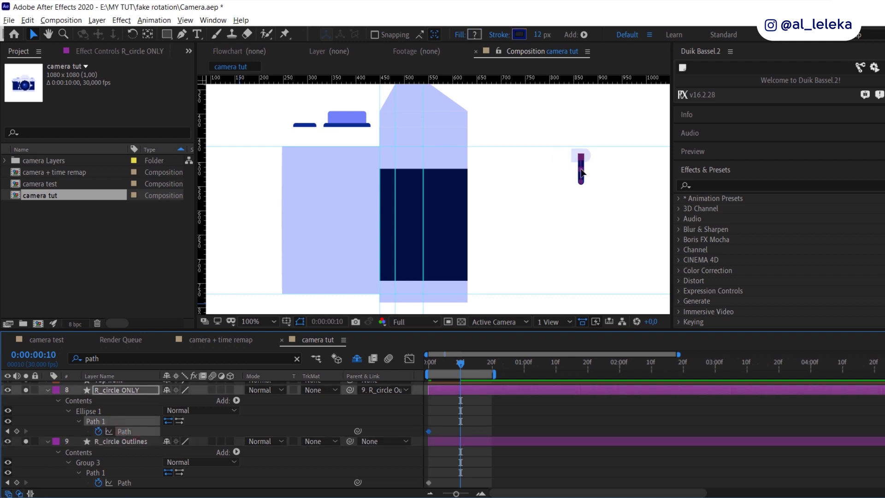
scroll(581, 172, up, 5)
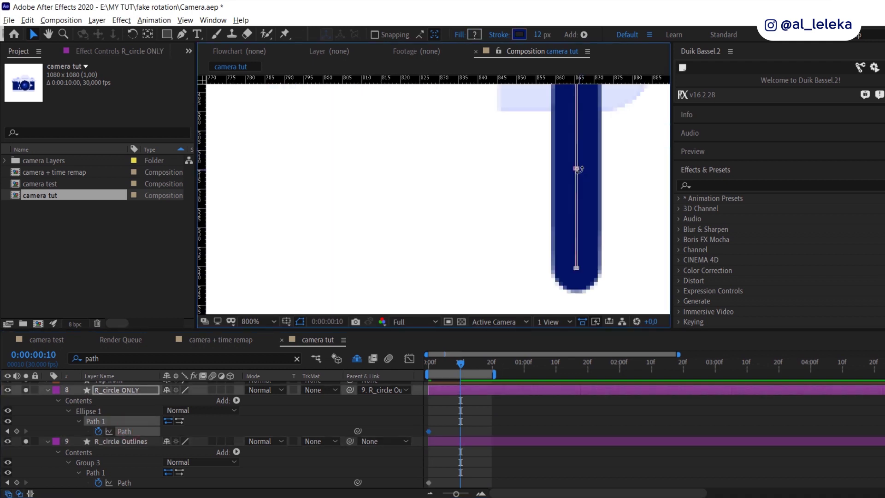
scroll(582, 169, up, 1)
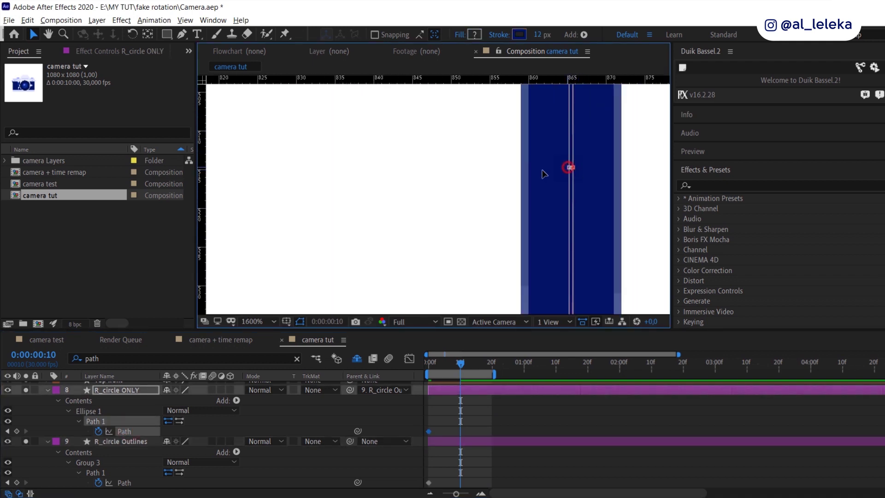
scroll(553, 172, down, 4)
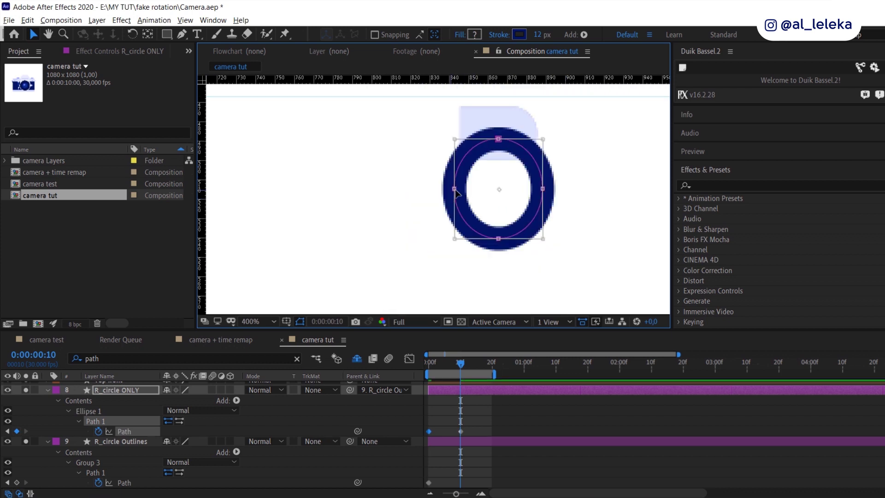
drag(454, 188, 450, 189)
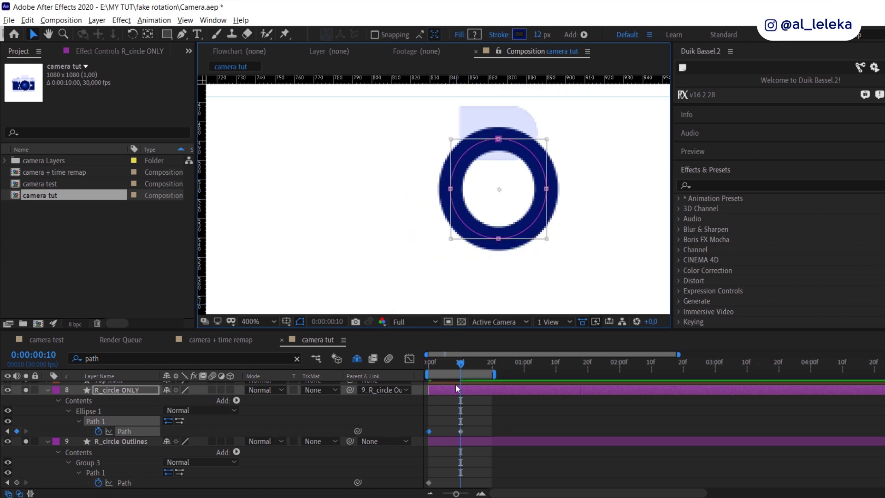
Step: Collapse R_circle Outlines' Group 3 path onto its left edge and Group 2 path onto its right edge at 0:00:00:10
scroll(78, 462, down, 3)
click(125, 452)
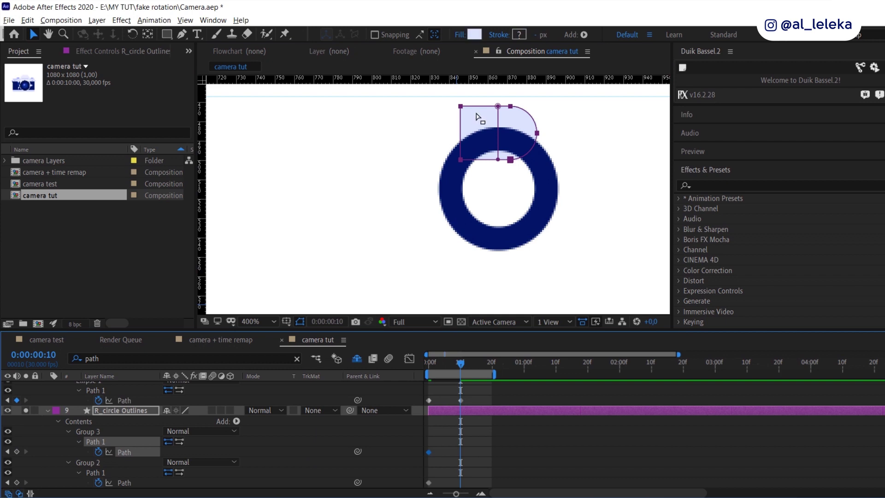
double_click(461, 107)
drag(537, 133, 480, 147)
scroll(466, 130, up, 1)
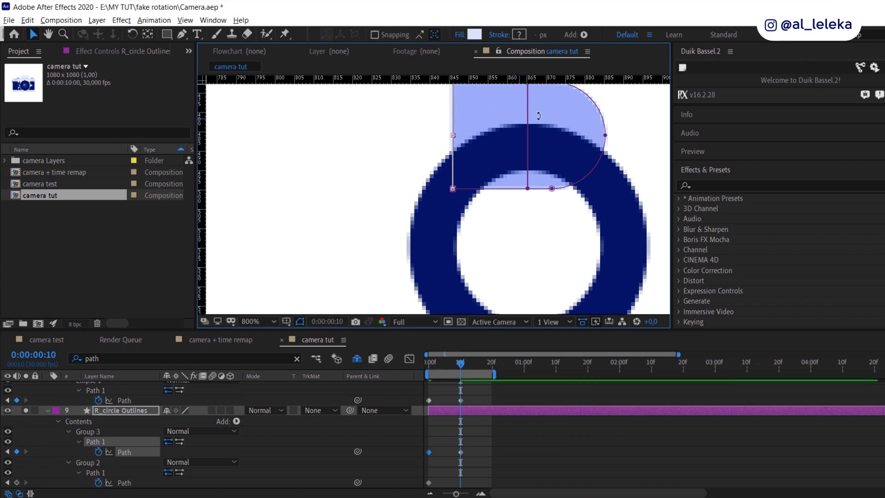
click(461, 139)
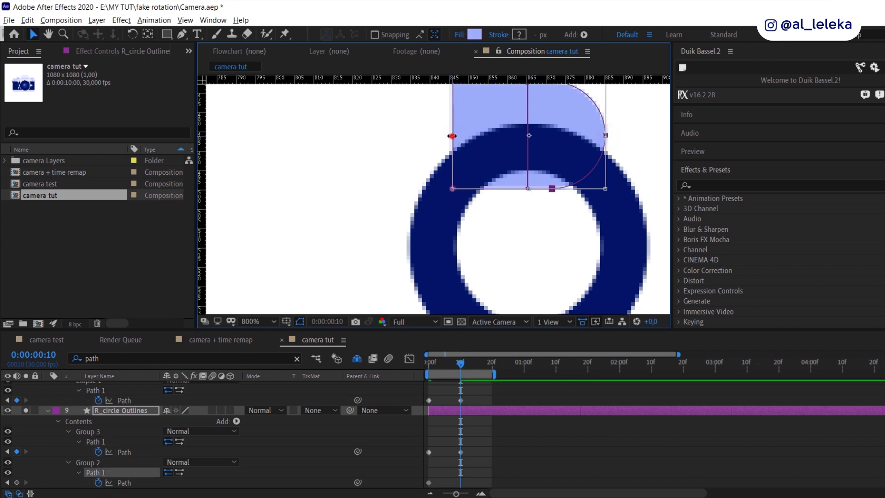
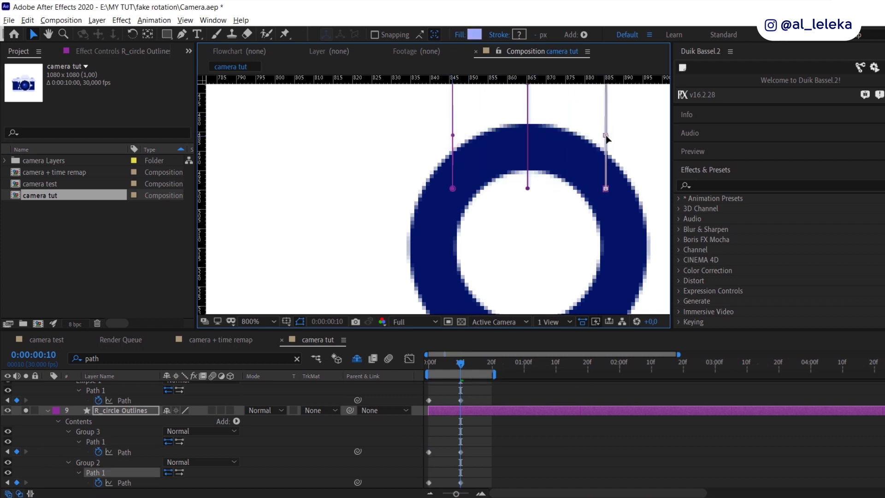
Step: Shift R_circle Outlines' collapsed Group 2 path inward at 0:00:00:10, toward the centre line of the ring
scroll(603, 138, up, 1)
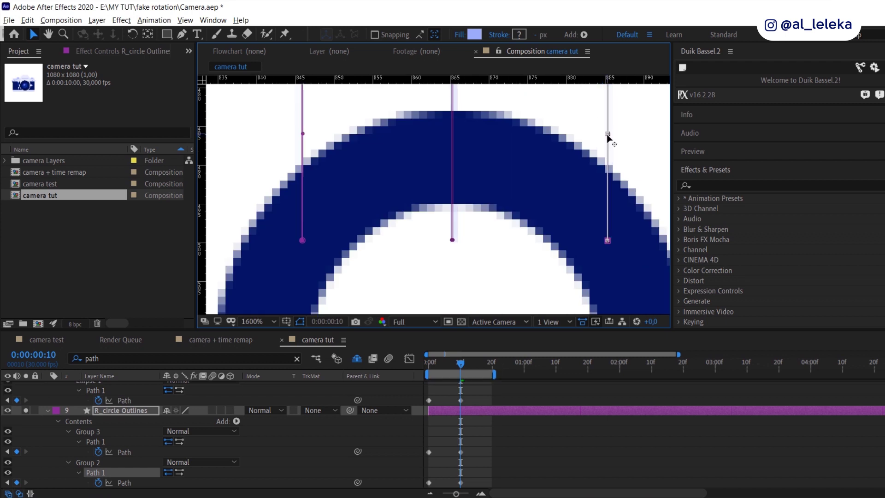
scroll(608, 123, down, 1)
drag(600, 106, 560, 152)
key(shift+Left)
key(shift+Left)
key(shift+Left)
key(shift+Left)
key(shift+Left)
key(shift+Left)
key(shift+Left)
key(shift+Left)
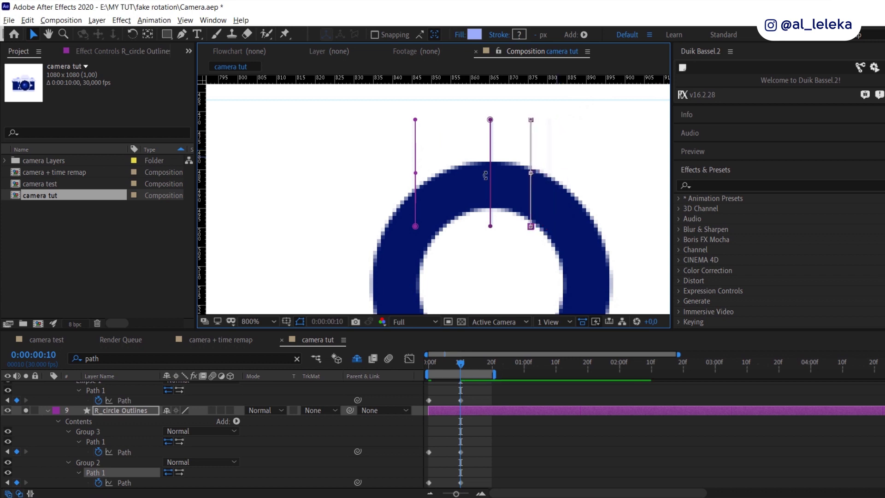
Step: Move R_circle Outlines' collapsed Group 3 path inward at 0:00:00:10, forming the other edge of a narrow strap lug
drag(404, 112, 432, 237)
drag(401, 110, 453, 275)
drag(419, 228, 463, 227)
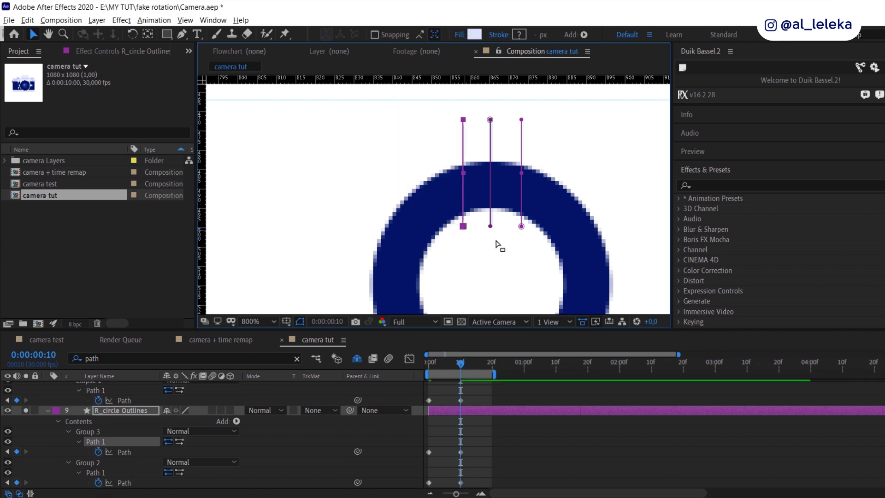
Step: Widen the collapsed centre rectangle of R_circle Outlines at 0:00:00:10 so it spans the gap between the two side paths
click(490, 226)
scroll(492, 173, up, 1)
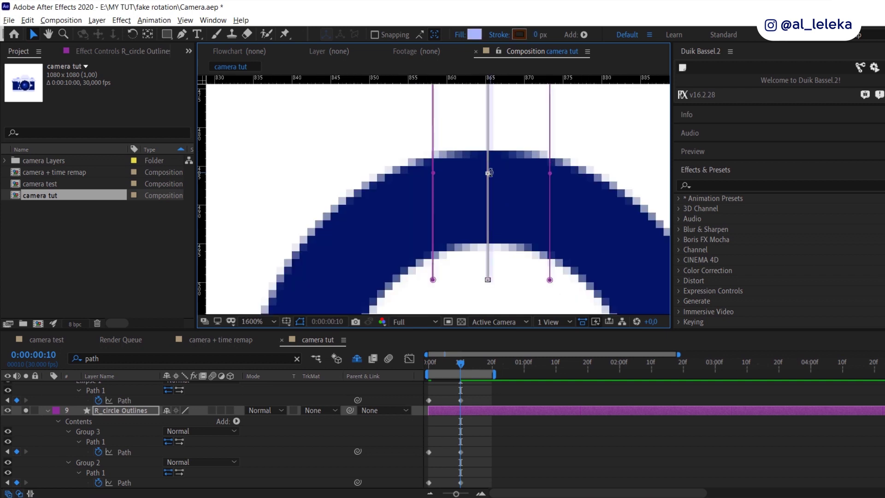
drag(487, 280, 459, 282)
drag(459, 173, 433, 176)
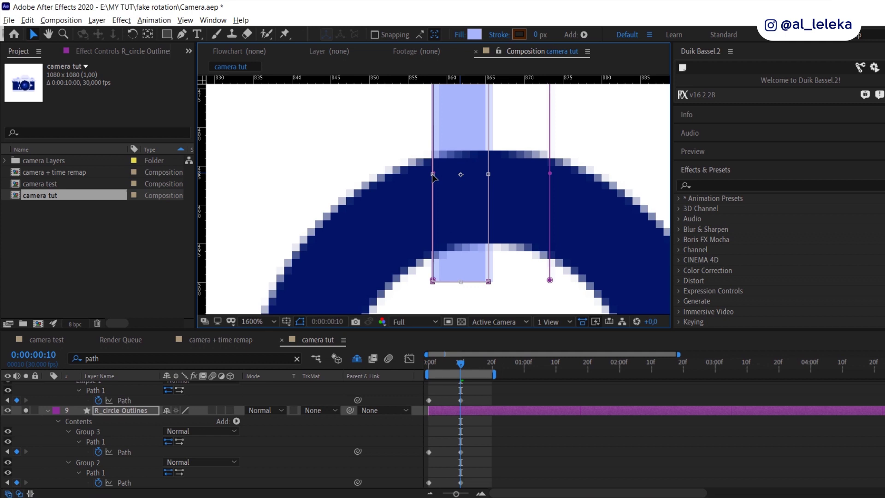
drag(488, 175, 549, 175)
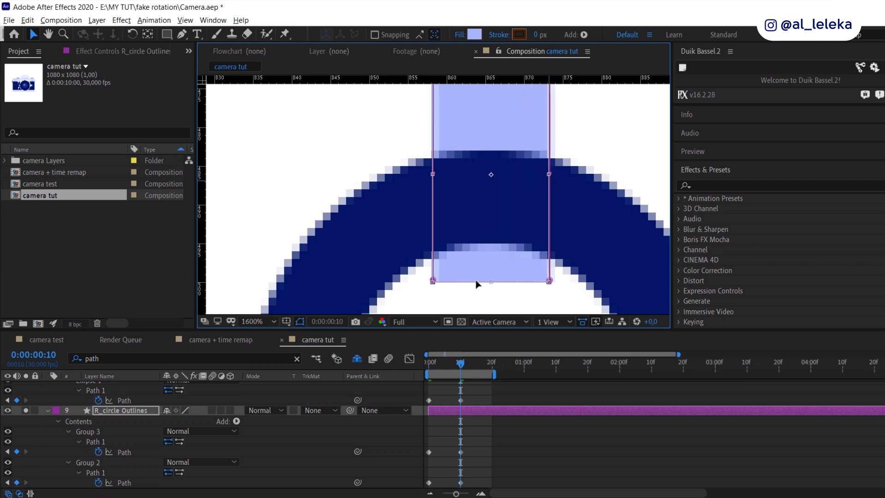
click(489, 292)
drag(489, 282, 449, 312)
scroll(524, 225, down, 1)
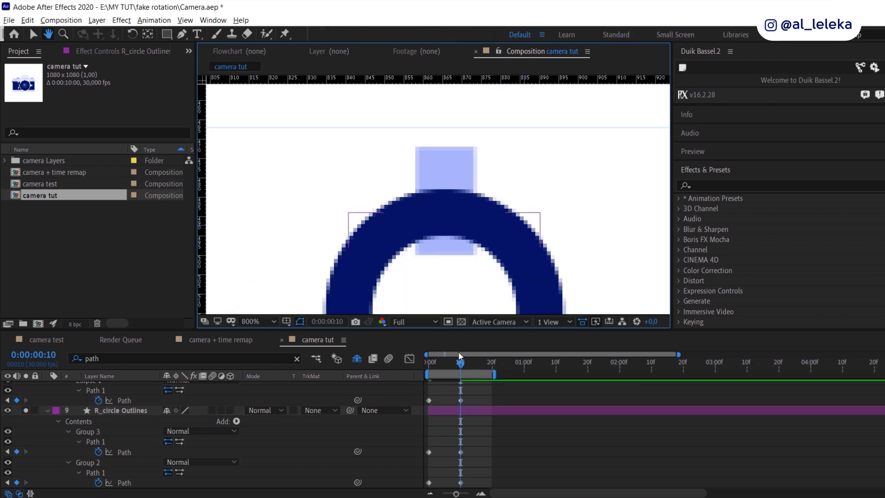
Step: Add Trim Paths to R_circle ONLY and set its Start to 37%
drag(448, 369, 401, 360)
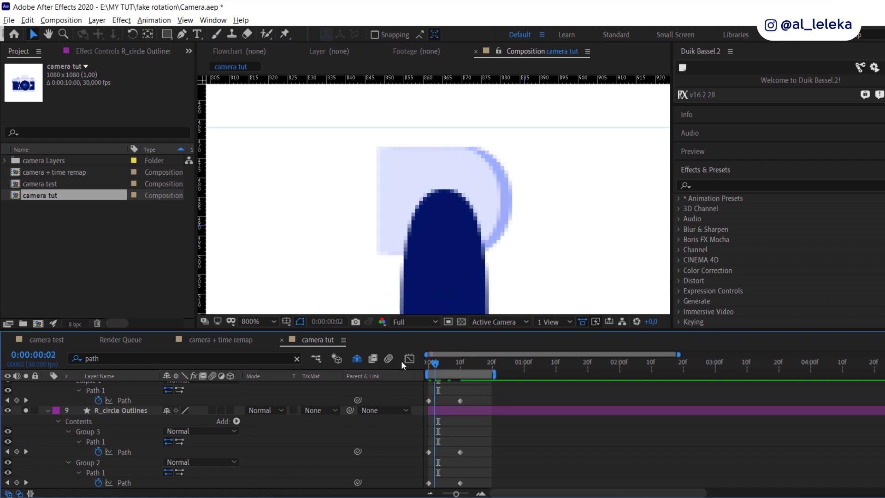
scroll(98, 433, up, 2)
click(237, 400)
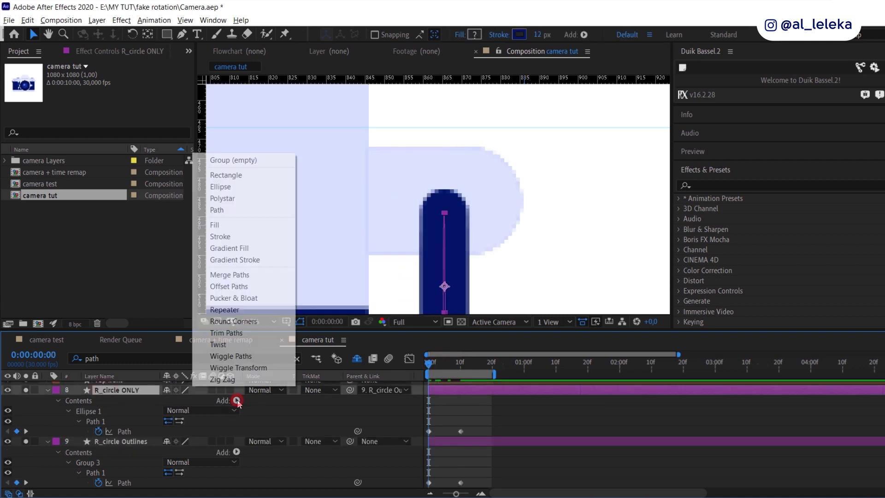
click(240, 334)
click(68, 442)
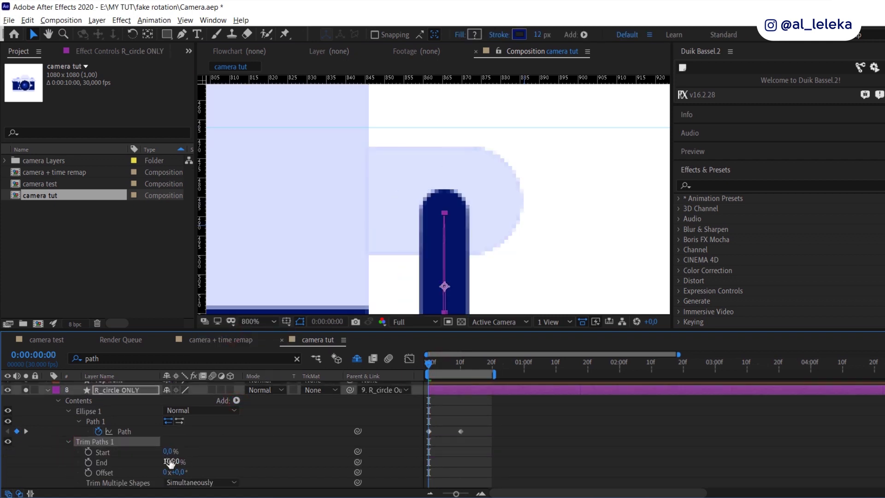
click(438, 364)
mouse_move(172, 461)
mouse_down()
mouse_move(151, 462)
mouse_move(191, 452)
mouse_up()
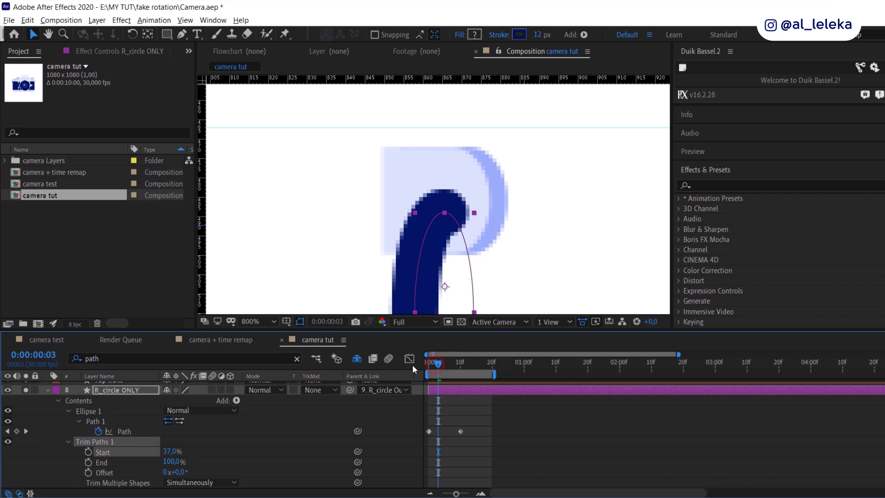
Step: Duplicate R_circle ONLY and place the copy below R_circle Outlines in the layer stack
click(460, 363)
click(129, 392)
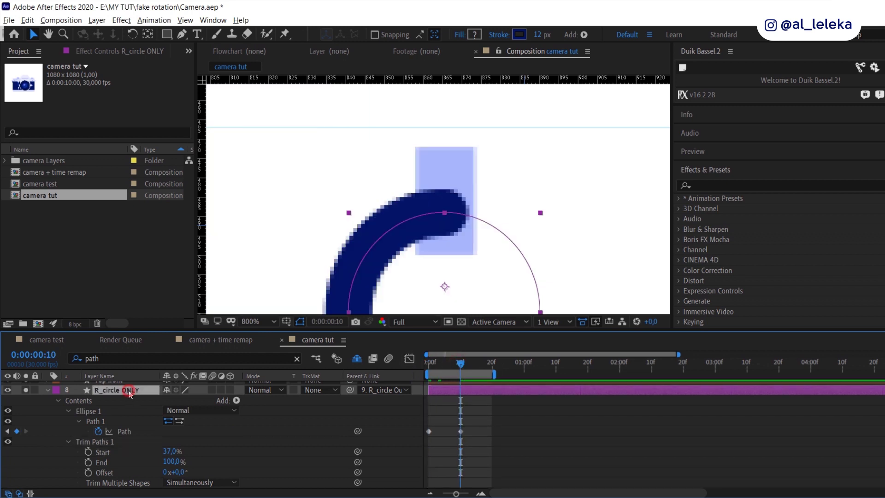
key(ctrl+d)
scroll(110, 465, down, 6)
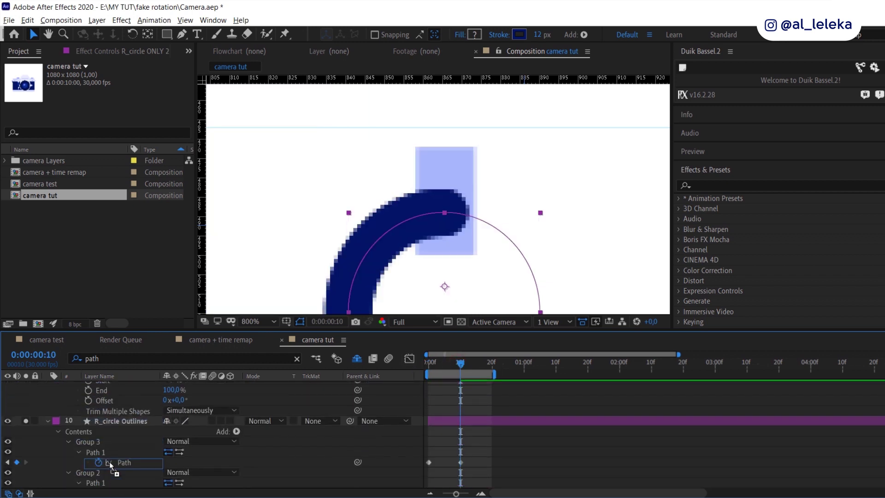
drag(108, 427, 108, 426)
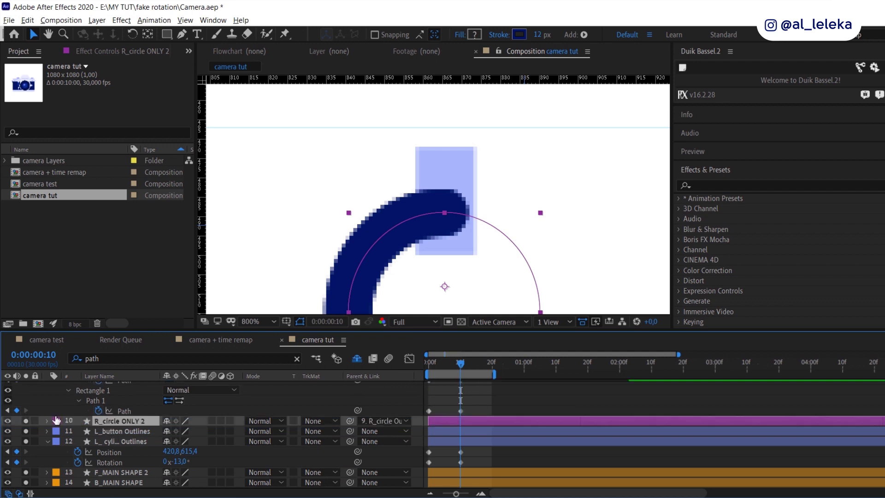
Step: Delete Trim Paths from R_circle ONLY 2 and scrub between frames 0 and 10 to check the ring overlap
click(47, 421)
click(58, 431)
click(69, 451)
click(98, 442)
key(Delete)
scroll(447, 226, down, 1)
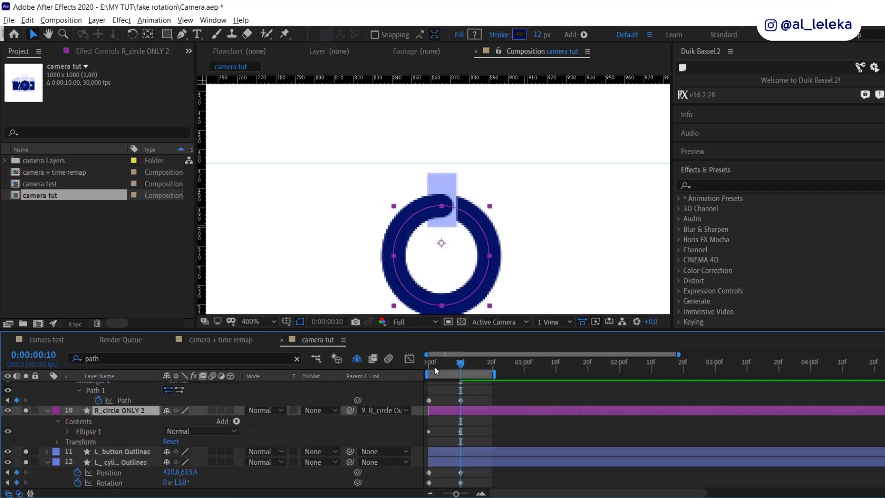
click(426, 363)
drag(427, 363, 461, 364)
scroll(143, 449, up, 4)
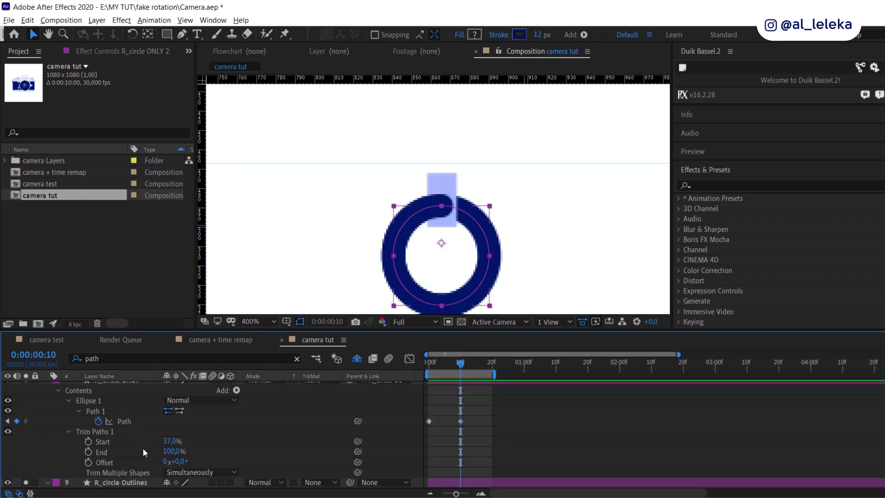
Step: Keyframe the Trim Paths End of R_circle ONLY at 100% on 0:00:00:00 and 91% on 0:00:00:10
drag(173, 457, 163, 458)
click(427, 367)
drag(172, 452, 234, 454)
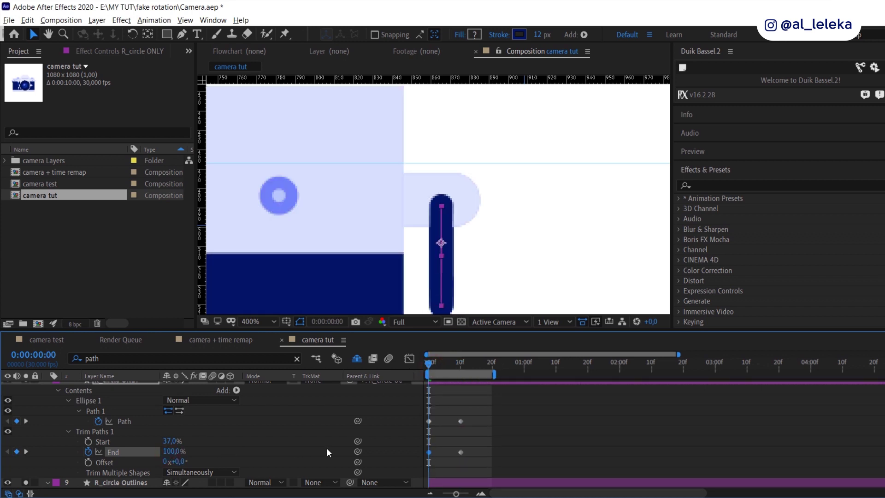
key(space)
click(458, 363)
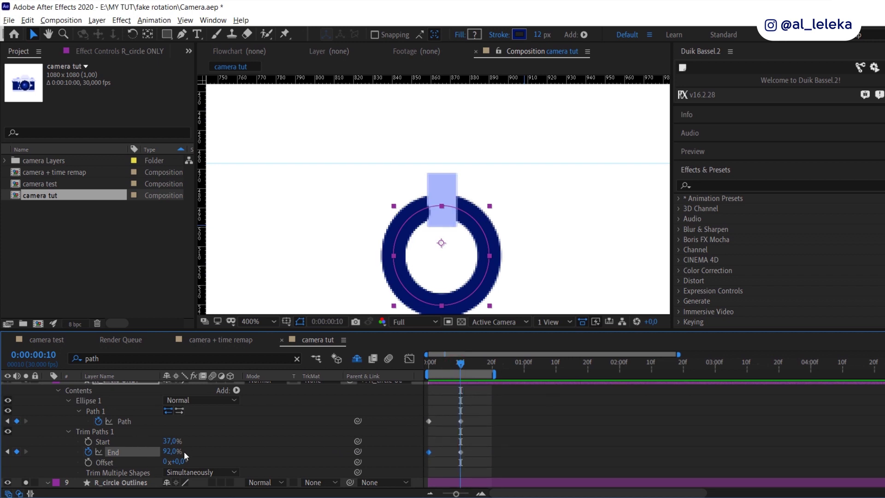
text(91)
key(Return)
Step: Parent R_circle ONLY and R_circle ONLY 2 to R_circle Outlines
click(377, 414)
ctrl+click(120, 431)
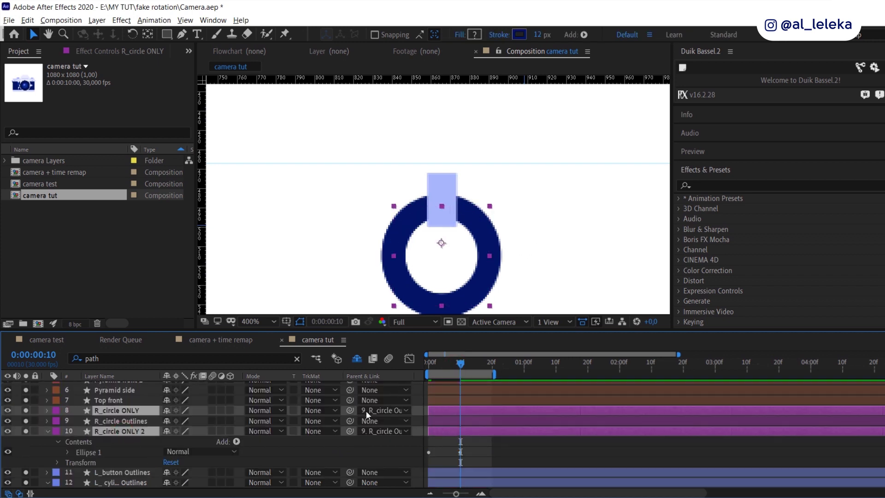
drag(350, 410, 119, 422)
Step: Clear the timeline filter and set R_circle Outlines Position keyframes at 0:00:00:00 and 0:00:00:10
click(119, 423)
click(296, 358)
key(p)
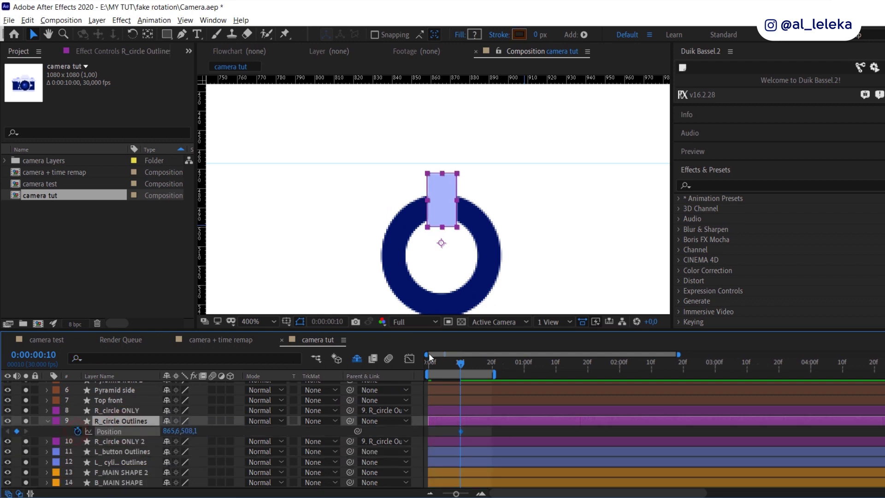
click(430, 364)
click(17, 431)
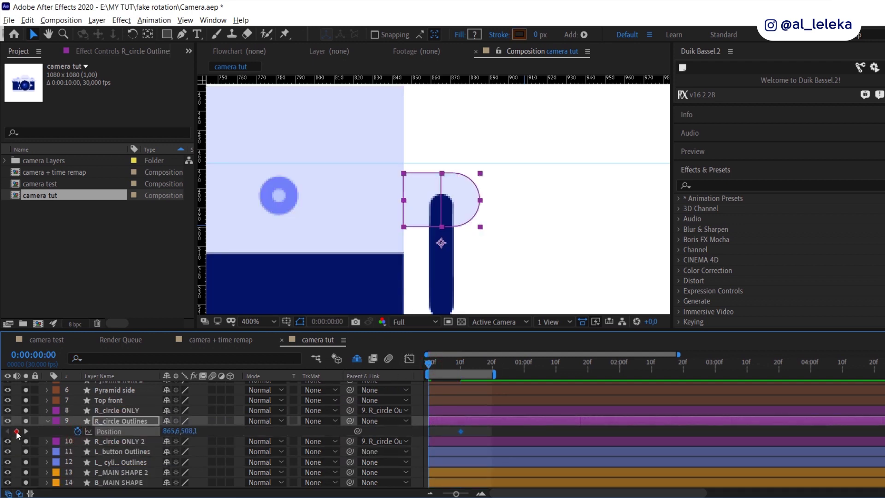
click(27, 431)
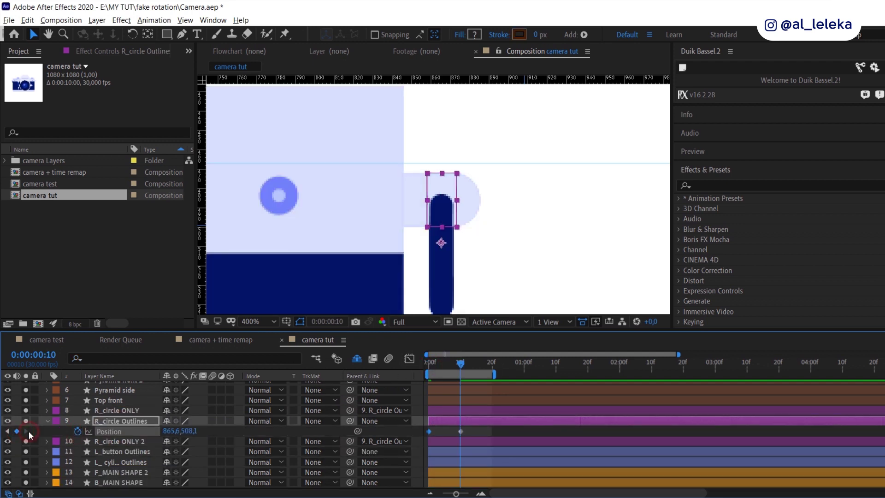
Step: Move R_circle Outlines to position 539,6, 508,1 at 0:00:00:10 and preview the motion
scroll(426, 202, down, 1)
scroll(427, 206, down, 3)
drag(440, 205, 322, 205)
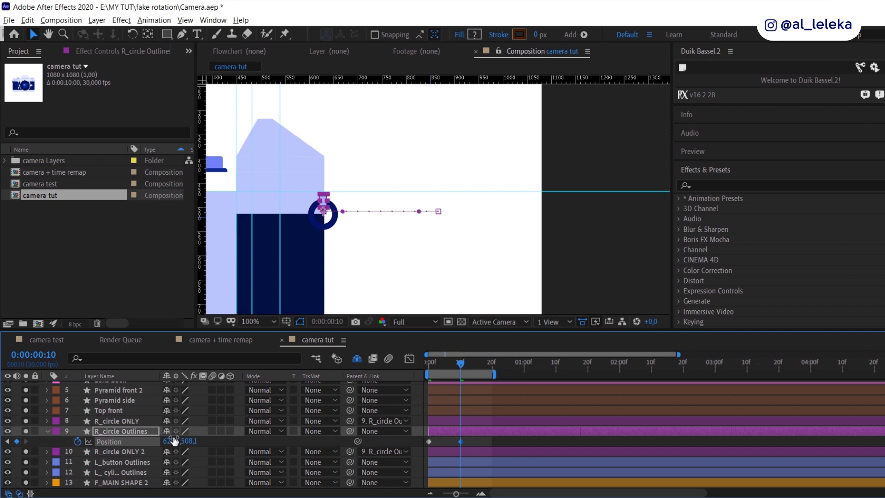
key(shift+Left)
key(shift+Left)
key(shift+Left)
key(shift+Left)
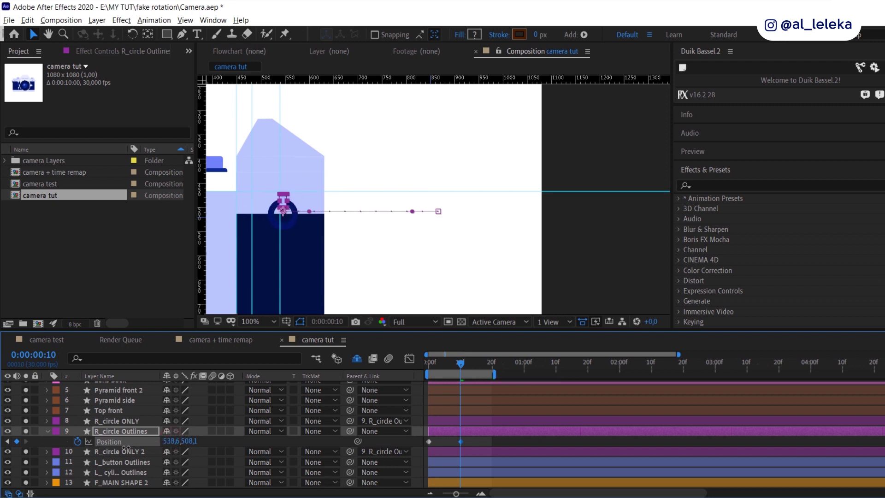
scroll(273, 203, up, 4)
drag(288, 212, 290, 211)
scroll(304, 220, down, 4)
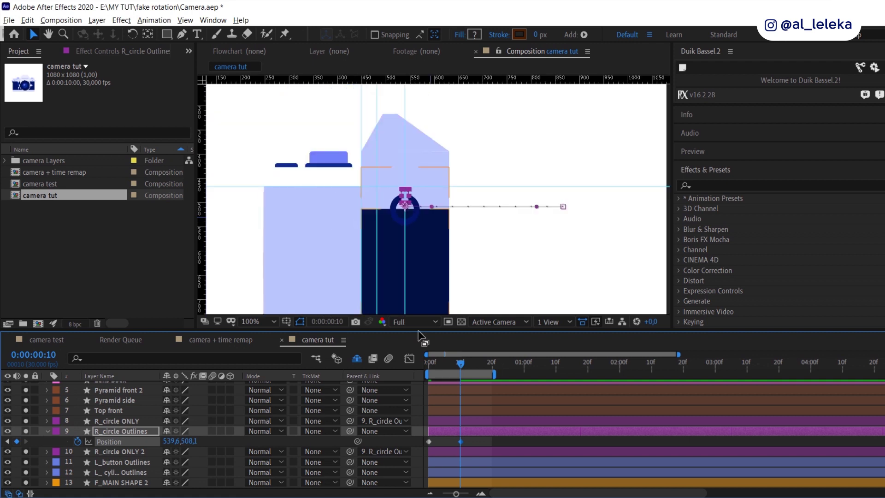
click(428, 368)
key(space)
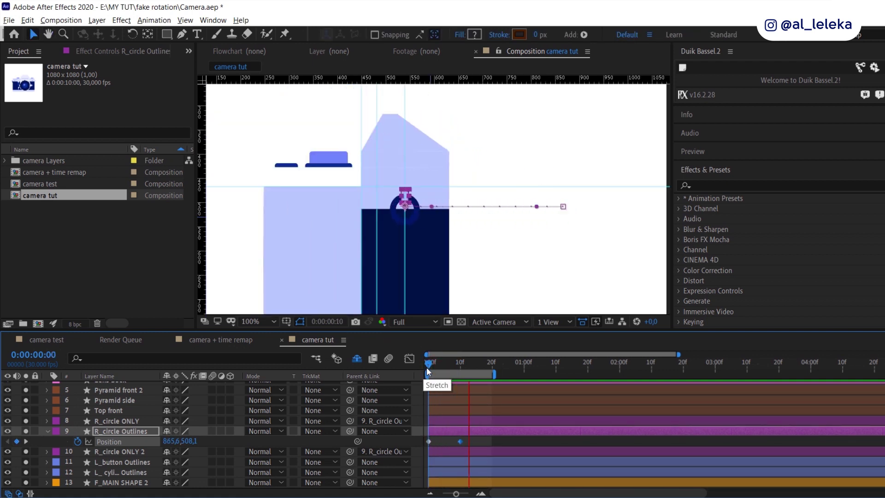
click(429, 368)
Step: Duplicate R_circle ONLY, R_circle Outlines and R_circle ONLY 2, and place the copies below B_MAIN SHAPE
click(109, 421)
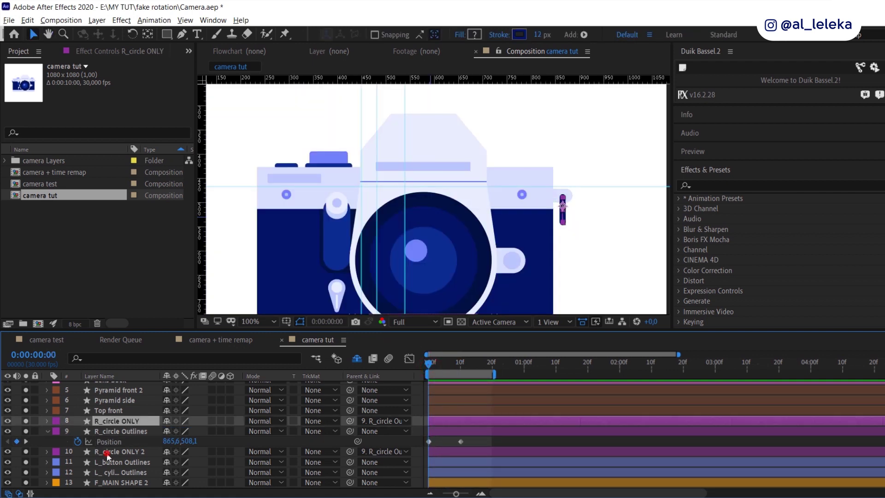
shift+click(124, 452)
key(ctrl+d)
drag(124, 435, 116, 489)
Step: Mirror R_circle Outlines 2 horizontally through its Scale property
click(119, 475)
key(s)
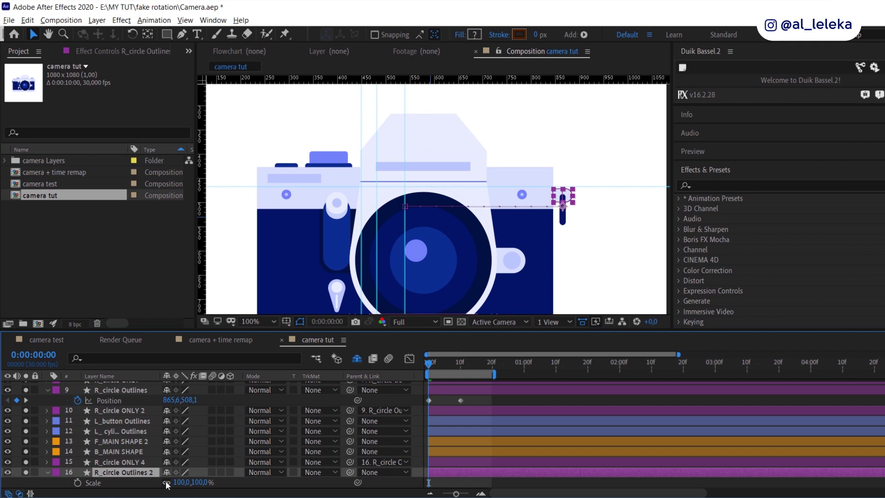
key(Return)
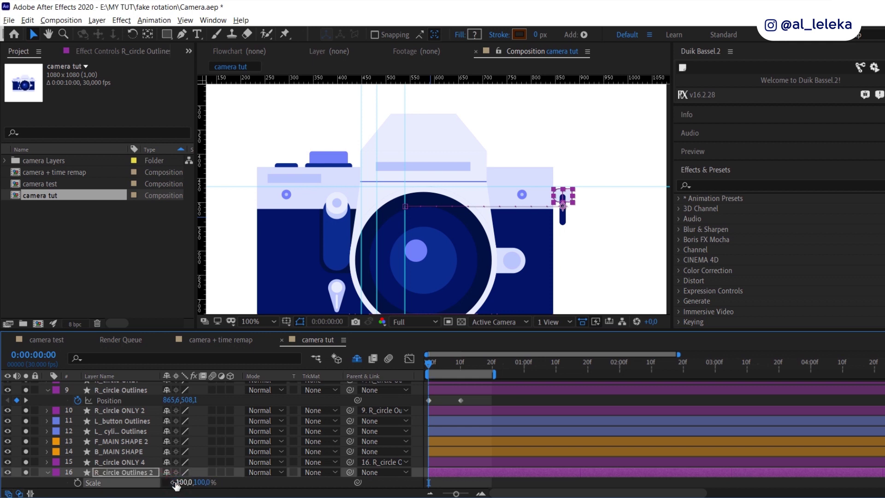
Step: Move R_circle Outlines 2 at 0:00:00:00 to the opposite side of the camera body, at position 214,4, 503,0
click(116, 473)
key(p)
mouse_move(169, 482)
mouse_down()
mouse_move(96, 482)
mouse_move(169, 485)
mouse_up()
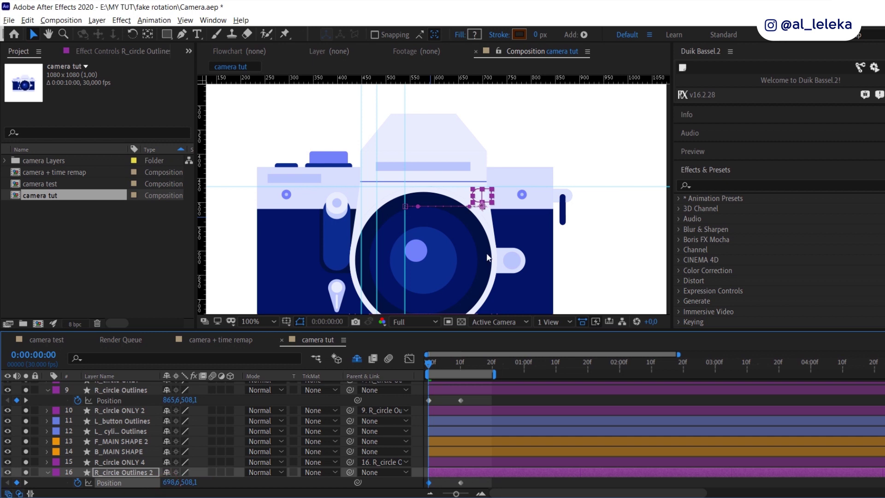
drag(484, 206, 251, 209)
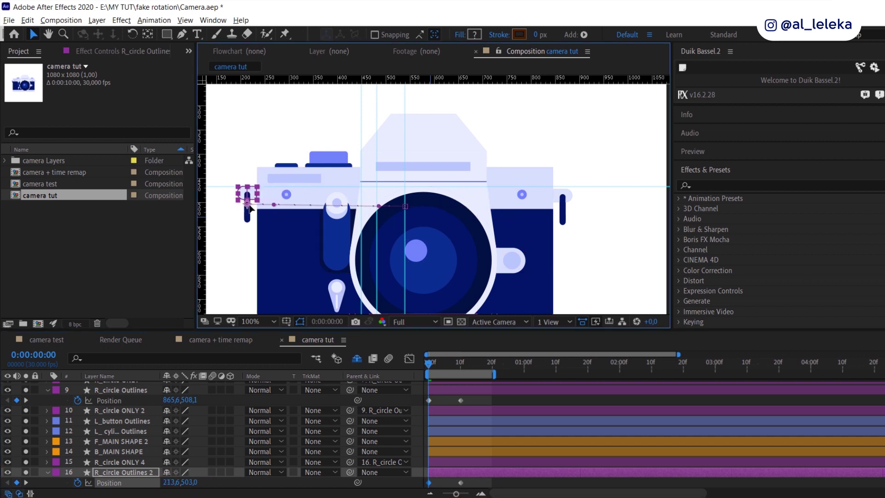
scroll(235, 198, up, 4)
key(Right)
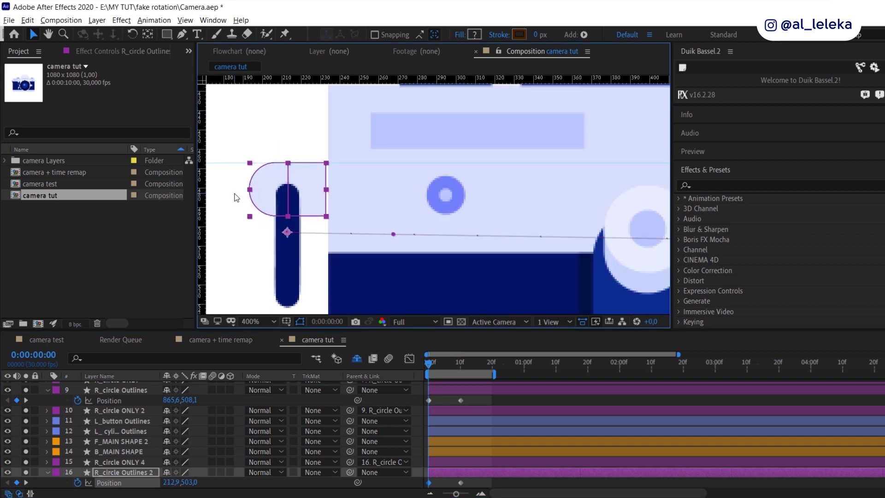
key(Right)
key(Right)
key(Right)
scroll(389, 206, down, 2)
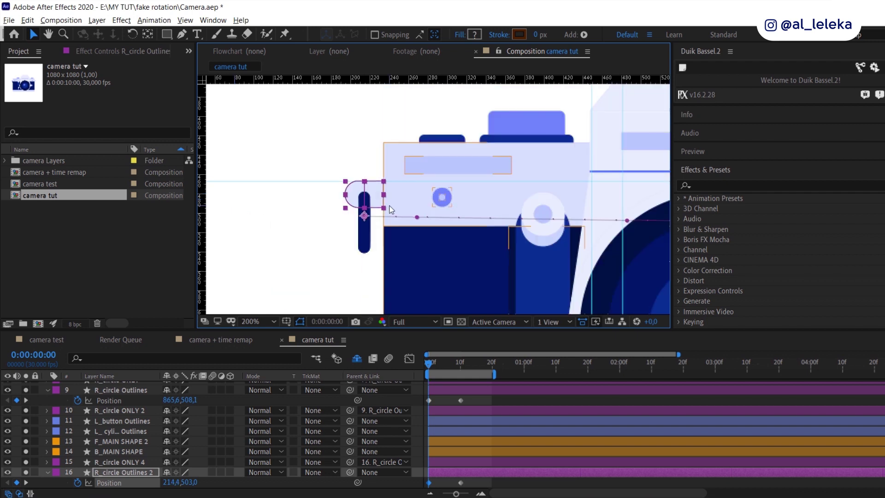
Step: Enable Path keyframing for all three groups of the L_button Outlines layer at 0:00:00:00
drag(575, 125, 466, 125)
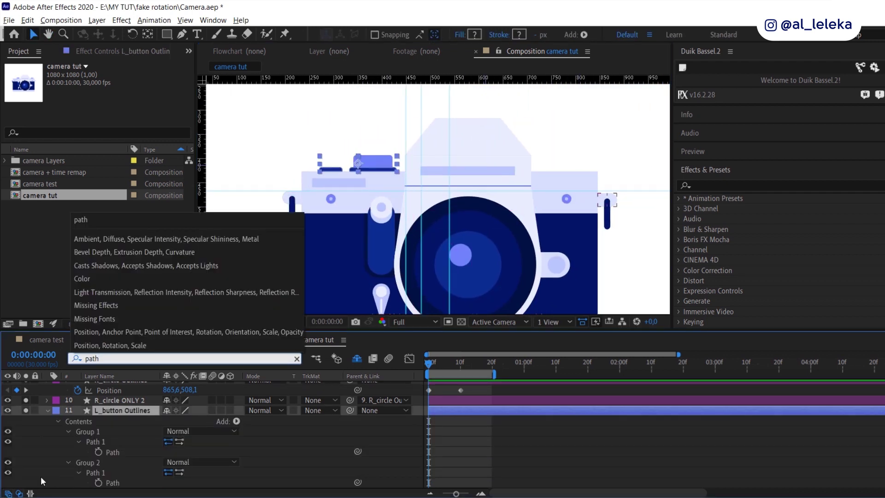
click(41, 477)
scroll(102, 446, down, 1)
click(99, 421)
click(98, 452)
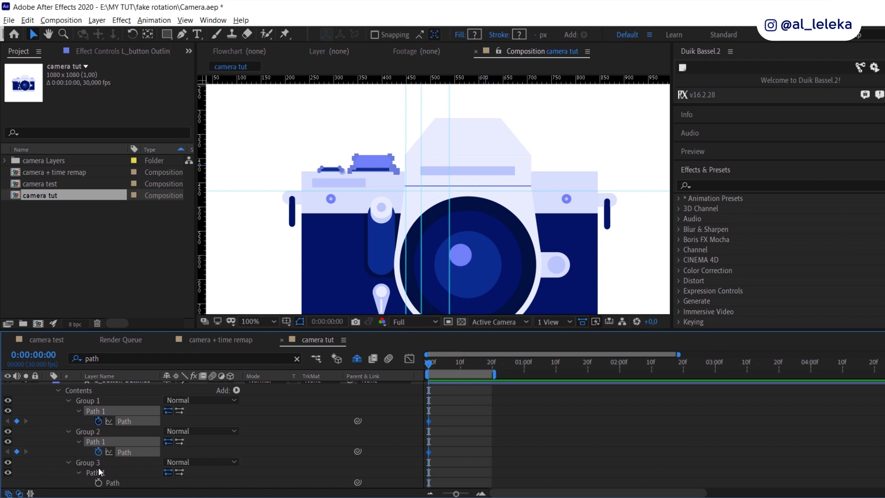
scroll(100, 464, down, 2)
click(98, 421)
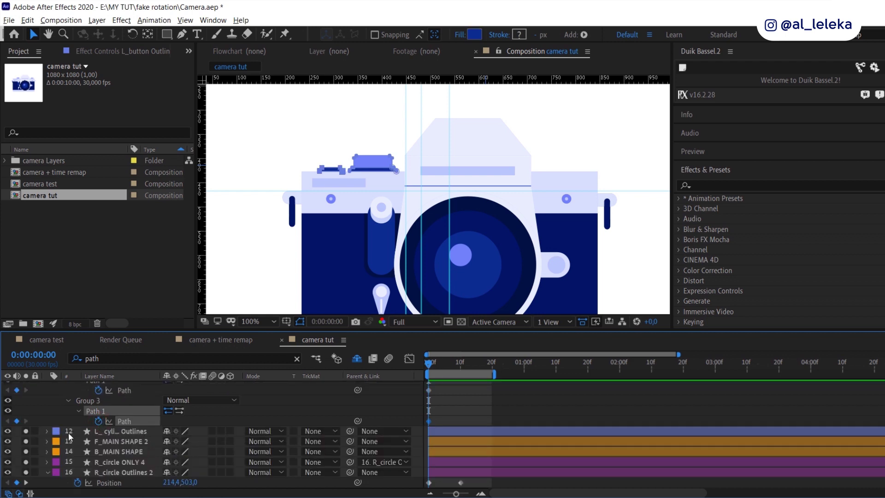
Step: Move both of the L_button Outlines button shapes onto the camera's side face at 0:00:00:10
click(460, 364)
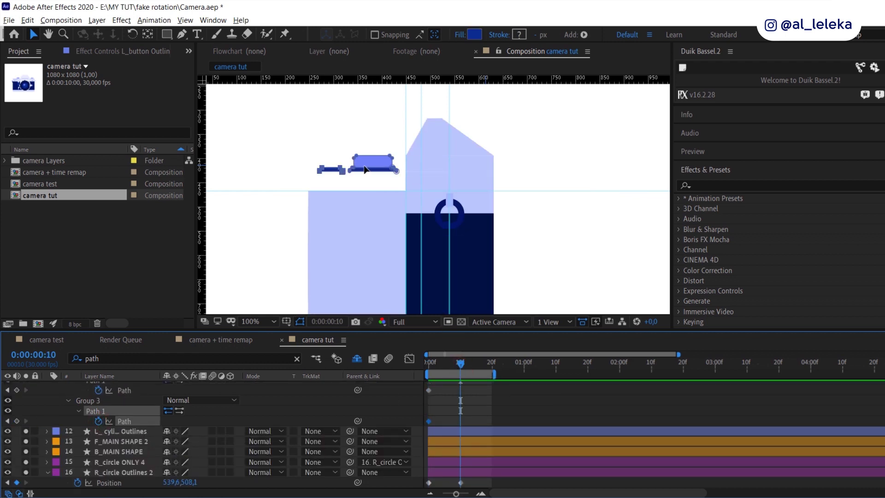
scroll(367, 167, up, 1)
mouse_move(438, 137)
mouse_down()
mouse_move(332, 187)
mouse_move(513, 167)
mouse_move(495, 174)
mouse_up()
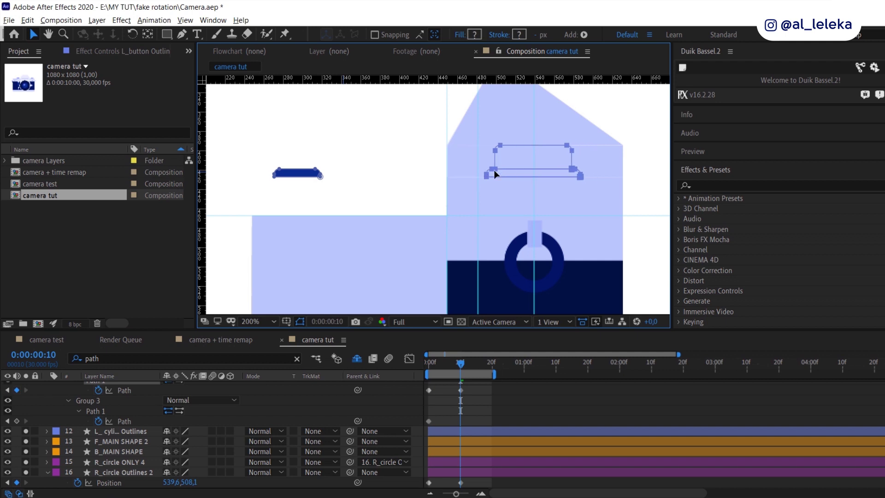
drag(357, 154, 257, 190)
drag(316, 170, 548, 175)
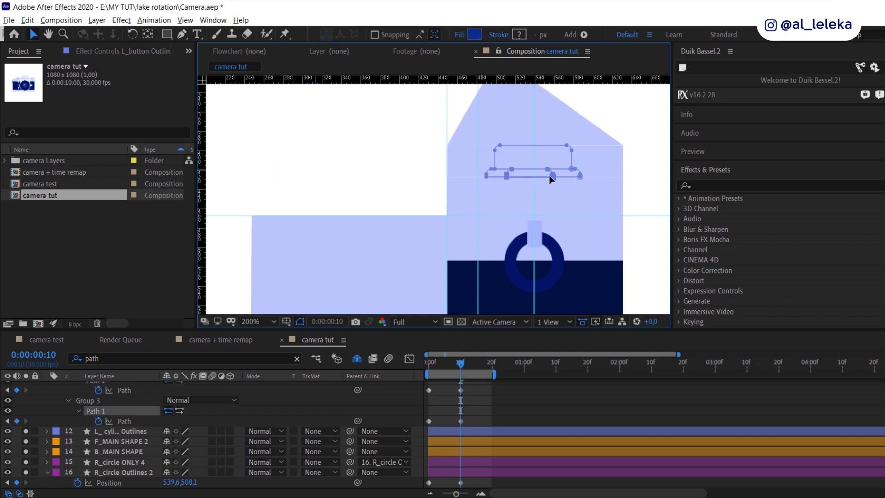
scroll(38, 414, up, 3)
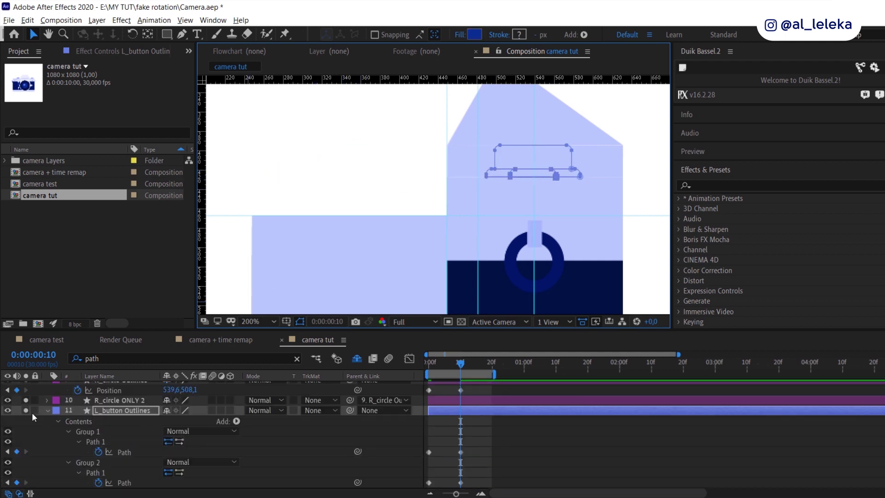
Step: Keyframe the Path of both R_button Outlines groups at 0:00:00:10 and 0:00:00:00
scroll(136, 433, up, 5)
click(112, 386)
click(113, 360)
click(99, 428)
click(98, 459)
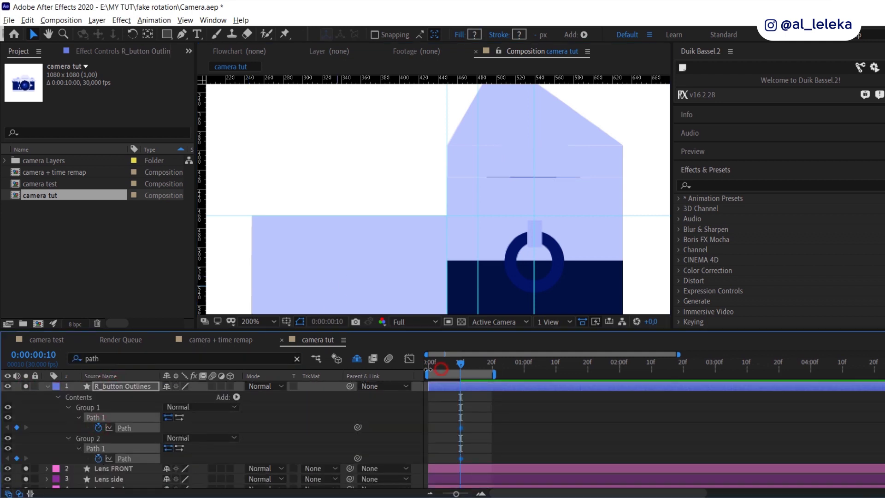
click(428, 364)
click(16, 428)
click(17, 458)
click(26, 458)
Step: Move the R_button Outlines shapes at 0:00:00:10 onto the camera's side face, above the strap ring
scroll(452, 265, down, 1)
drag(653, 155, 486, 183)
scroll(486, 183, up, 1)
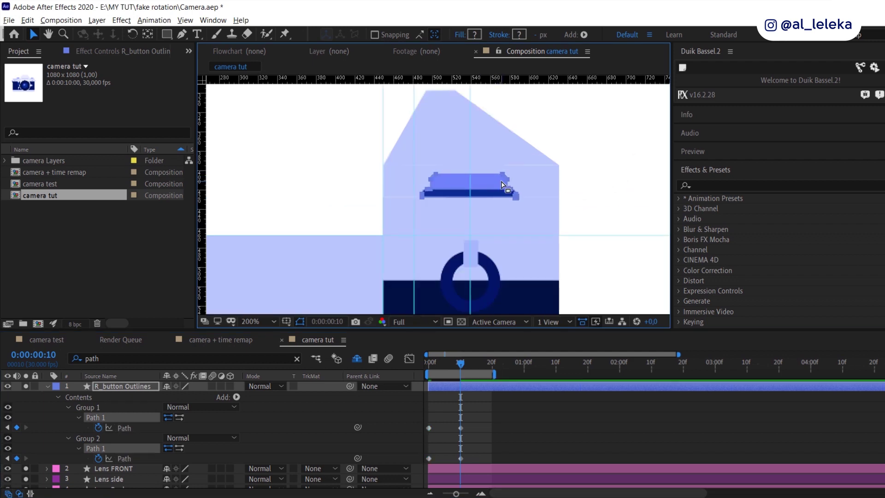
scroll(433, 190, down, 1)
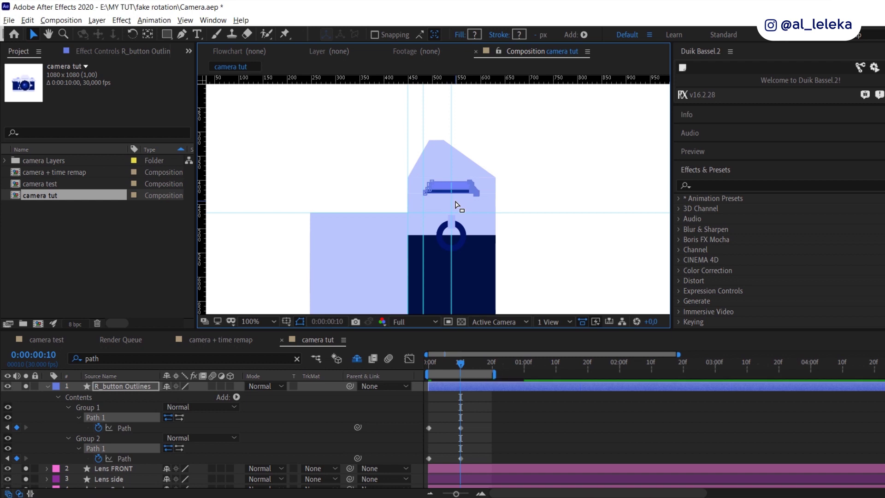
Step: Adjust the L_button Outlines path points at 0:00:00:10 to line up with the R_button shape
scroll(174, 443, down, 6)
scroll(174, 443, up, 1)
drag(467, 420, 455, 448)
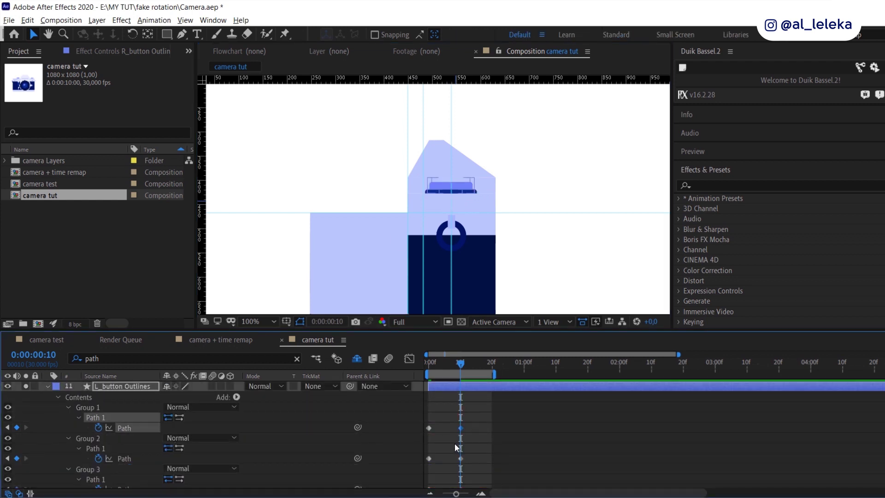
drag(472, 418, 452, 474)
drag(416, 166, 445, 206)
drag(506, 160, 453, 204)
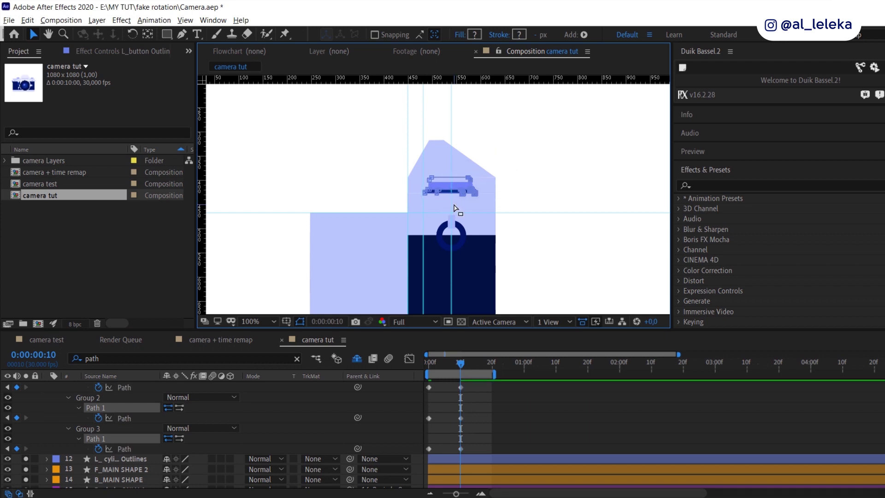
click(472, 409)
Step: Preview the button rotation between 0:00:00:00 and 0:00:00:10
drag(460, 362, 420, 361)
key(space)
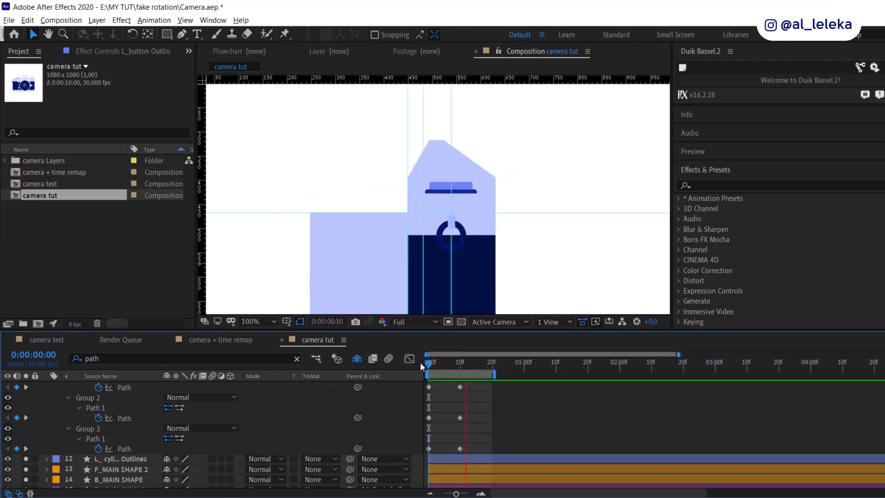
click(428, 365)
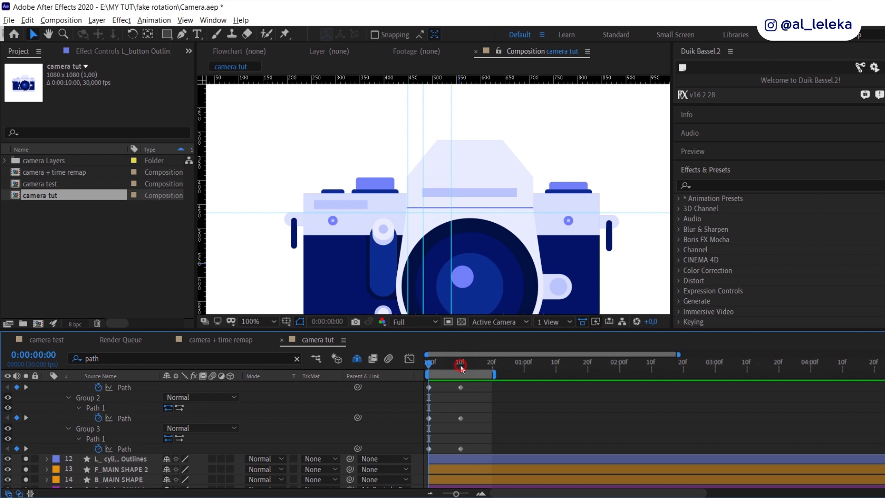
click(461, 365)
drag(460, 365, 444, 365)
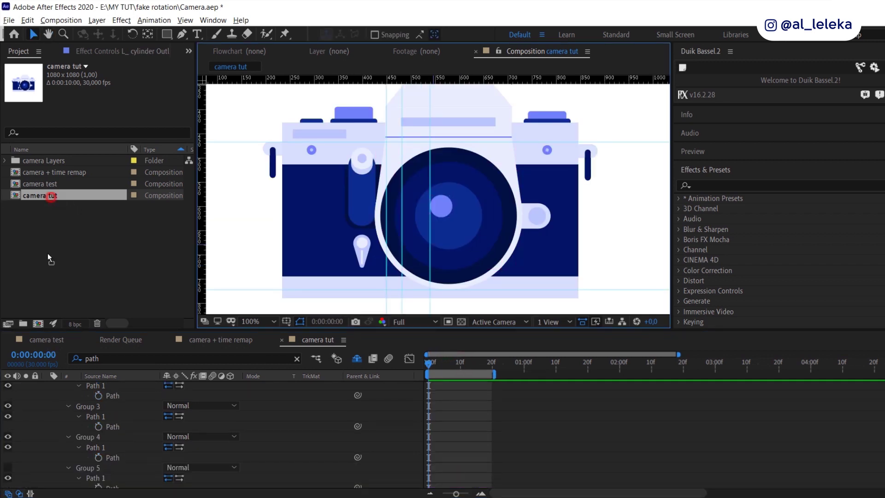
Step: Nest the camera tut composition in a new composition and rename it "camera tut + timeremap"
drag(48, 253, 38, 322)
key(Return)
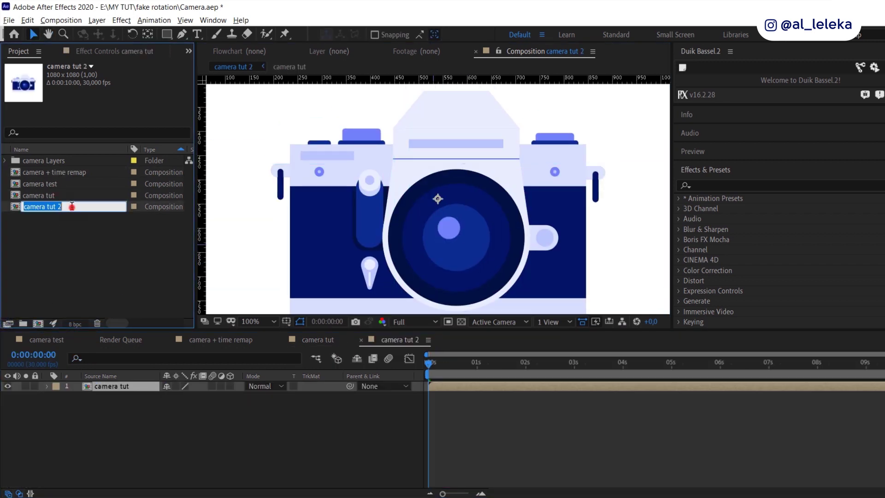
text(camera tut + timeremap)
key(Return)
Step: Enable Time Remapping on the camera tut layer and add a Time Remap keyframe at 0:00:00:10
right_click(122, 391)
mouse_move(167, 144)
click(276, 145)
key(equal)
click(461, 365)
click(16, 397)
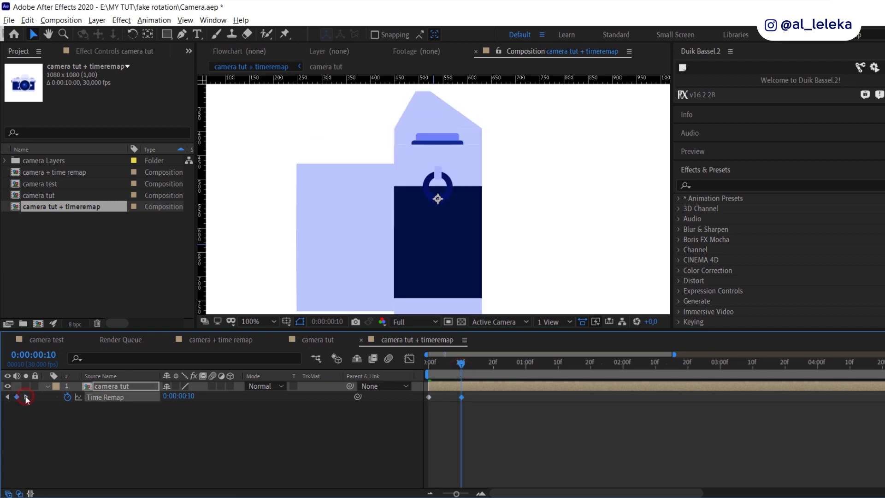
Step: Delete the Time Remap keyframe at the end of the camera tut layer
click(26, 396)
click(16, 396)
click(7, 397)
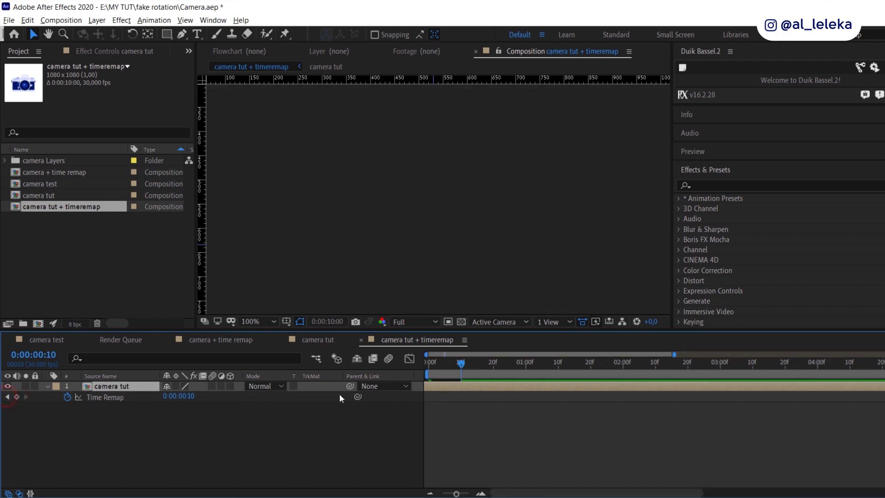
Step: Move the second Time Remap keyframe to 0:00:01:00
click(492, 364)
drag(460, 397, 523, 388)
click(526, 365)
Step: End the work area at 0:00:02:00 and paste a copy of the first Time Remap keyframe there
drag(596, 367, 621, 371)
key(n)
drag(416, 398, 416, 405)
key(ctrl+c)
key(ctrl+v)
Step: Add Rotation keyframes at 0:00:02:00, 0:00:01:00 and 0:00:00:00, setting the first one to -16°
click(110, 386)
key(shift+r)
click(78, 407)
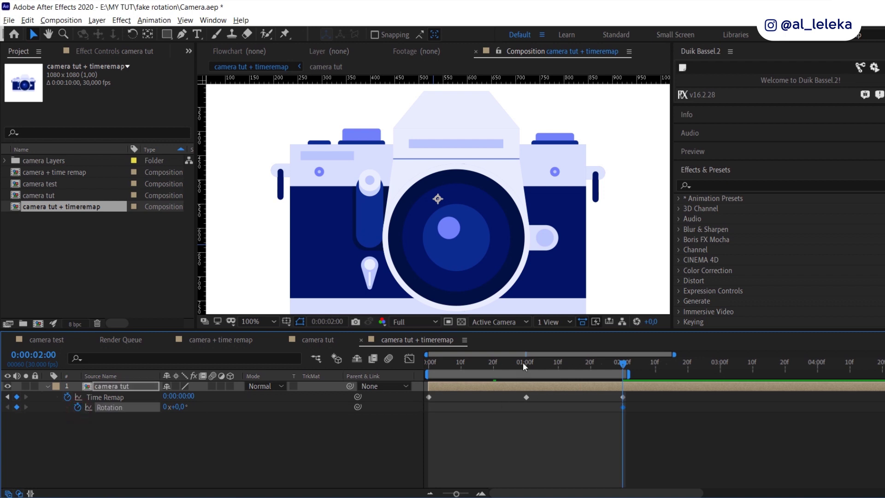
click(525, 364)
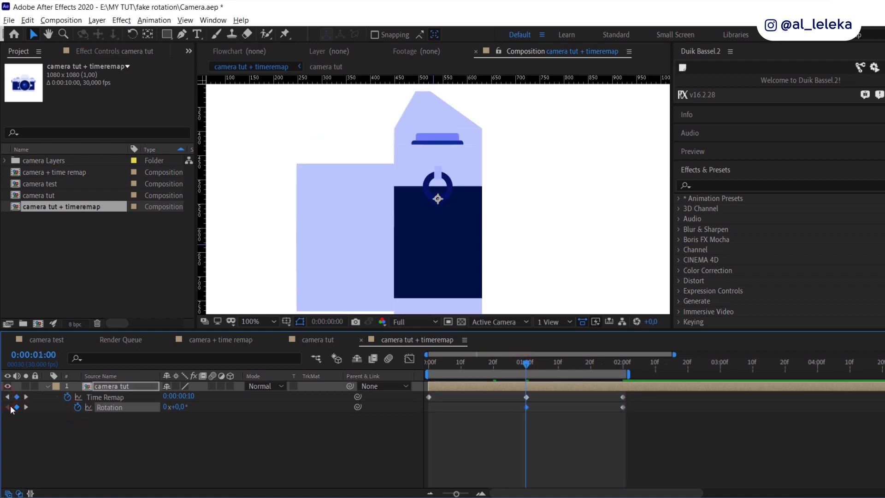
key(Home)
click(17, 407)
drag(179, 407, 171, 408)
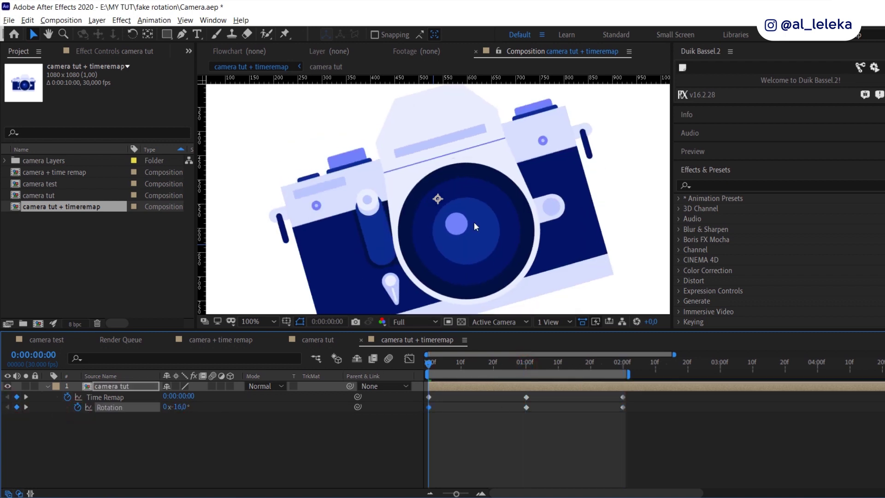
Step: Move the camera tut layer's anchor point to the center of the lens
click(170, 386)
key(y)
drag(433, 210, 454, 240)
click(176, 386)
key(ctrl+z)
click(175, 386)
Step: Set Rotation to -17° at 0:00:00:00 and 0:00:02:00, and to +21° at 0:00:01:00
drag(177, 408, 387, 410)
click(26, 397)
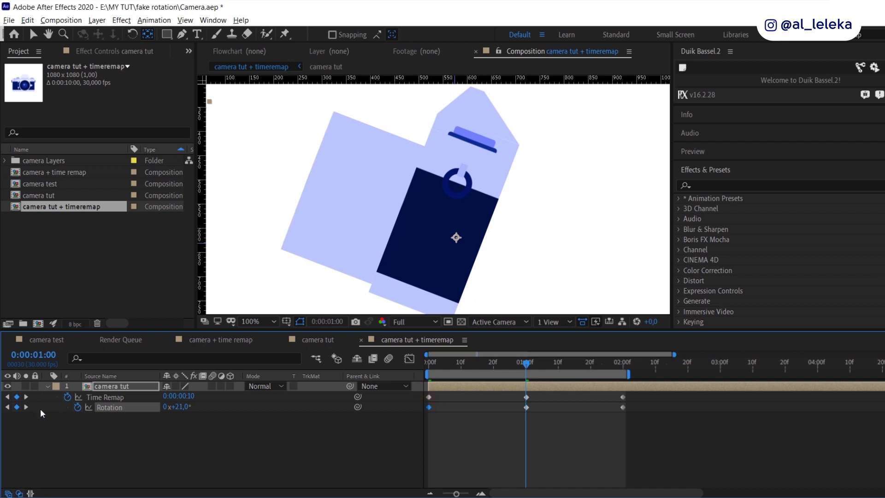
click(26, 407)
Step: Apply Easy Ease to all Time Remap and Rotation keyframes, and lengthen the easing influence in the speed graph
drag(631, 393, 399, 429)
key(F9)
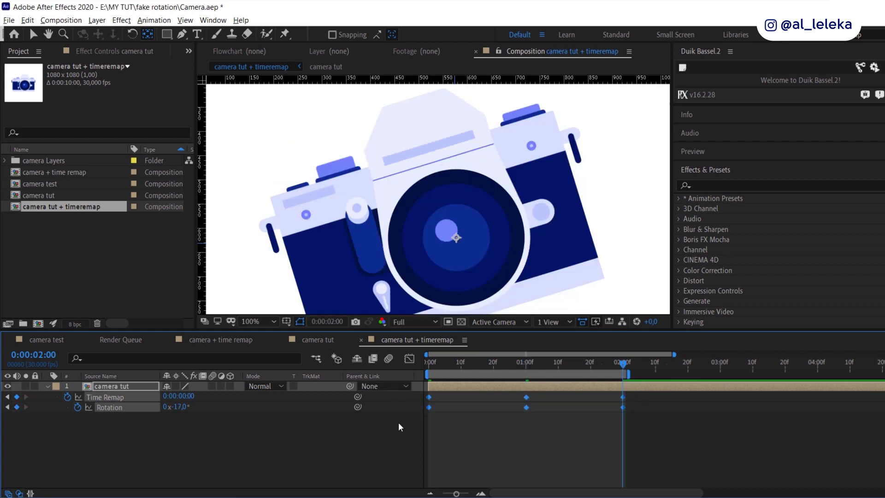
click(409, 358)
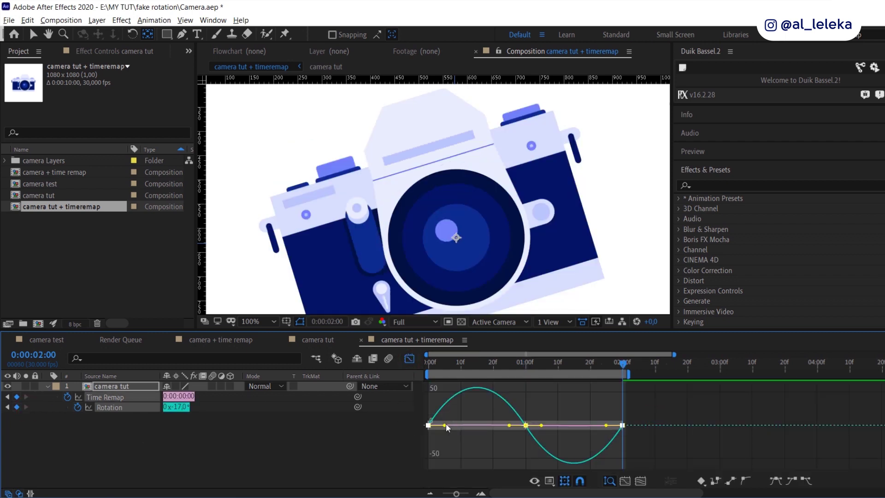
drag(446, 426, 490, 429)
click(350, 433)
Step: Preview the eased camera rotation with the whole composition in view, and return to the keyframe view
scroll(445, 252, down, 1)
key(space)
click(409, 358)
click(410, 358)
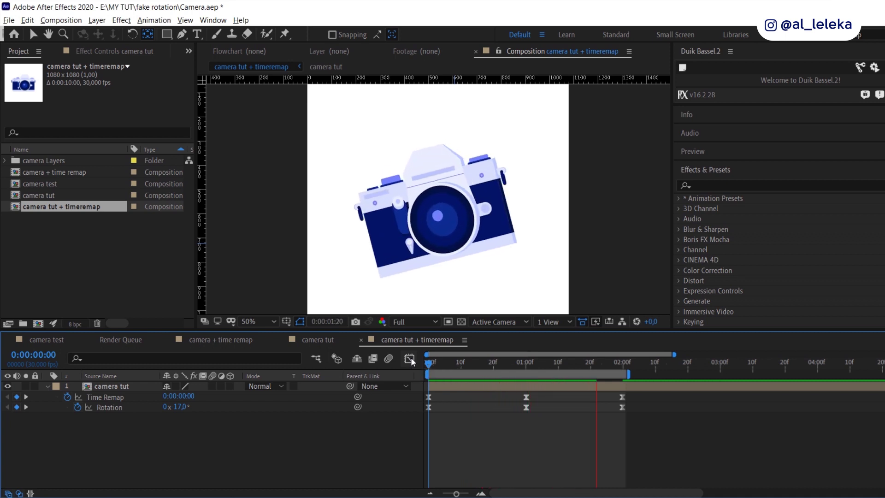
key(space)
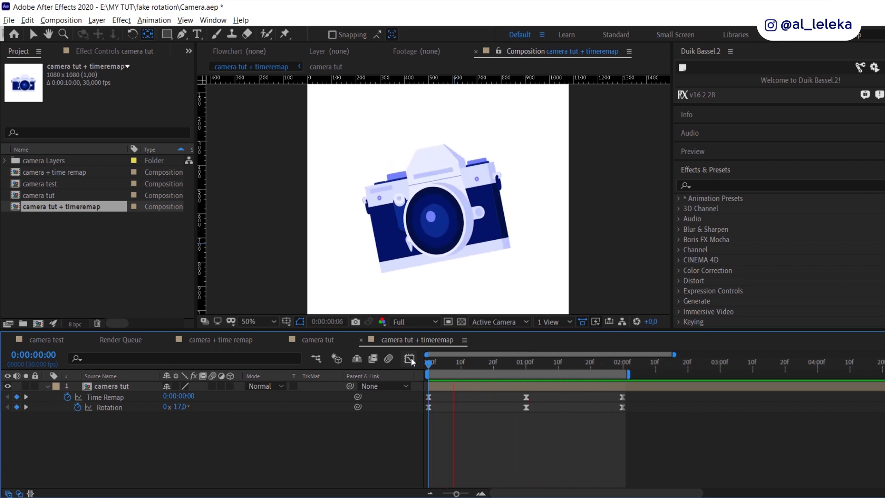
Step: Shift the Rotation keyframes three frames later in time and preview the animation
click(114, 407)
key(alt+Right)
key(alt+Right)
key(alt+Right)
key(space)
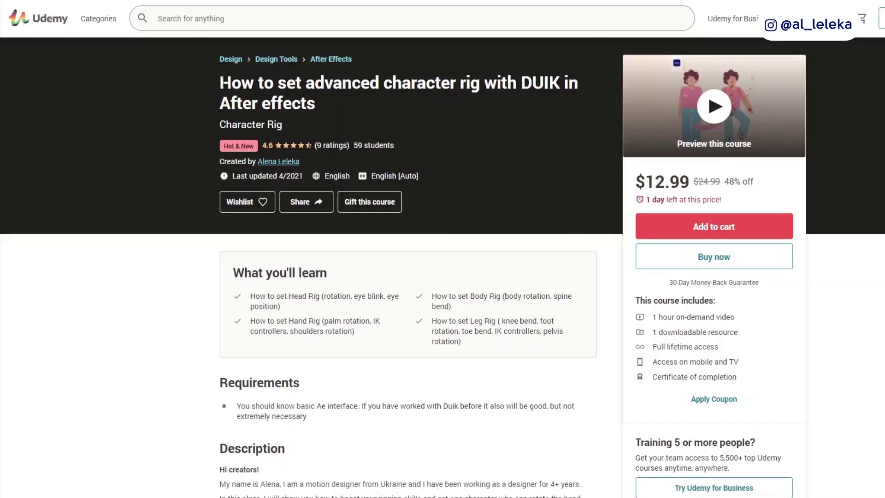
Step: Switch to the Udemy page for the DUIK character rig course and review its title, description, content and instructor sections
drag(221, 82, 326, 106)
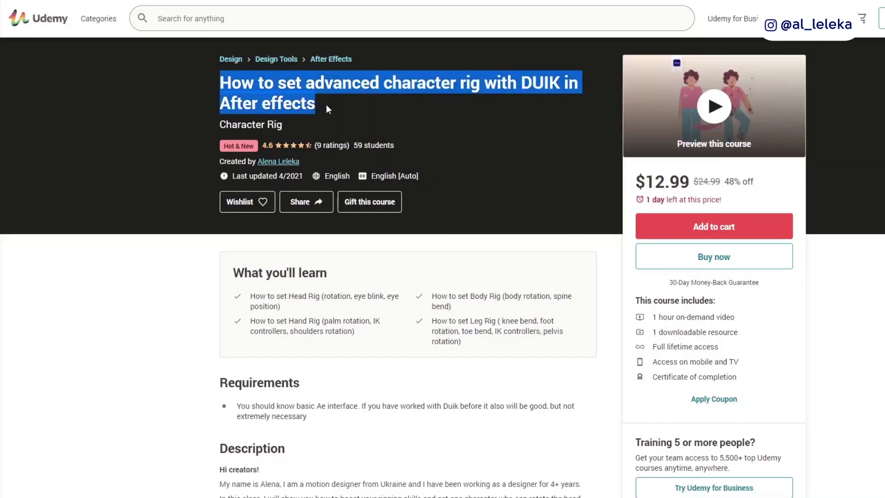
click(278, 147)
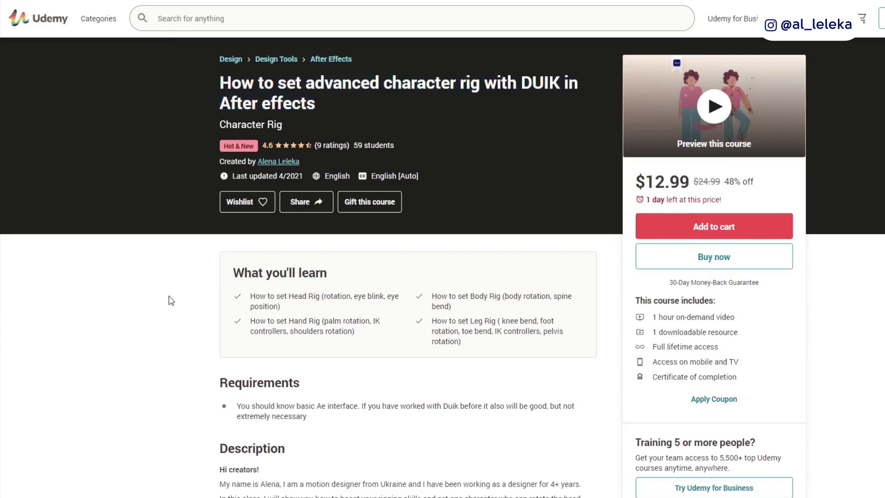
scroll(169, 297, down, 5)
scroll(169, 299, down, 9)
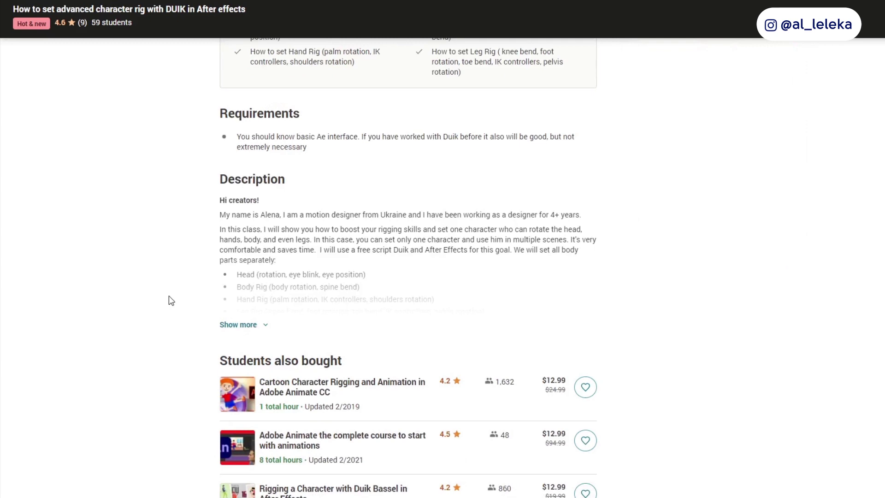
scroll(170, 301, down, 6)
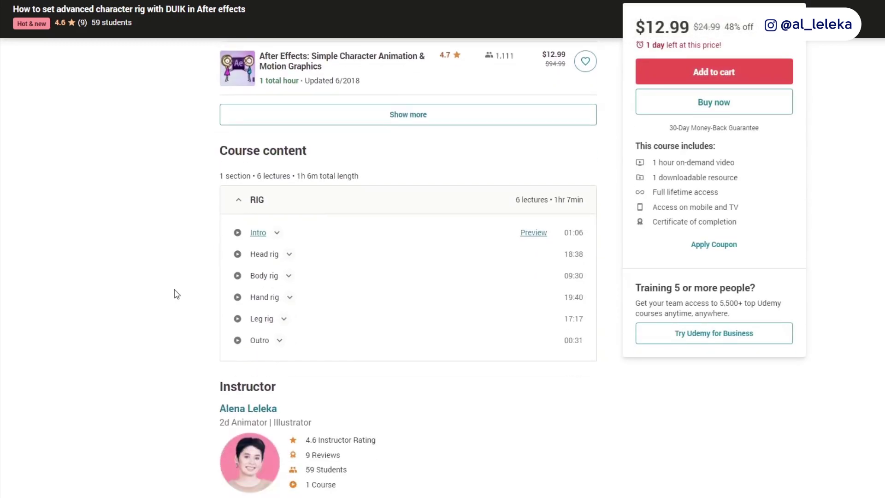
scroll(169, 296, down, 2)
scroll(175, 296, down, 2)
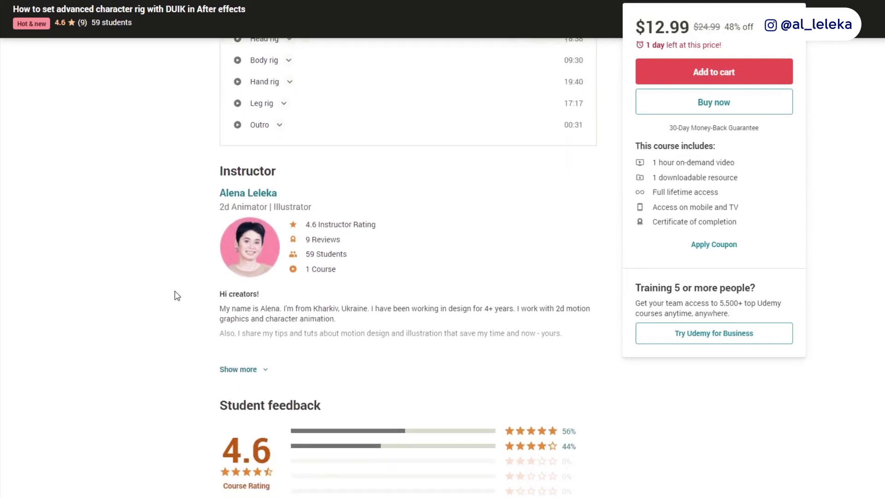